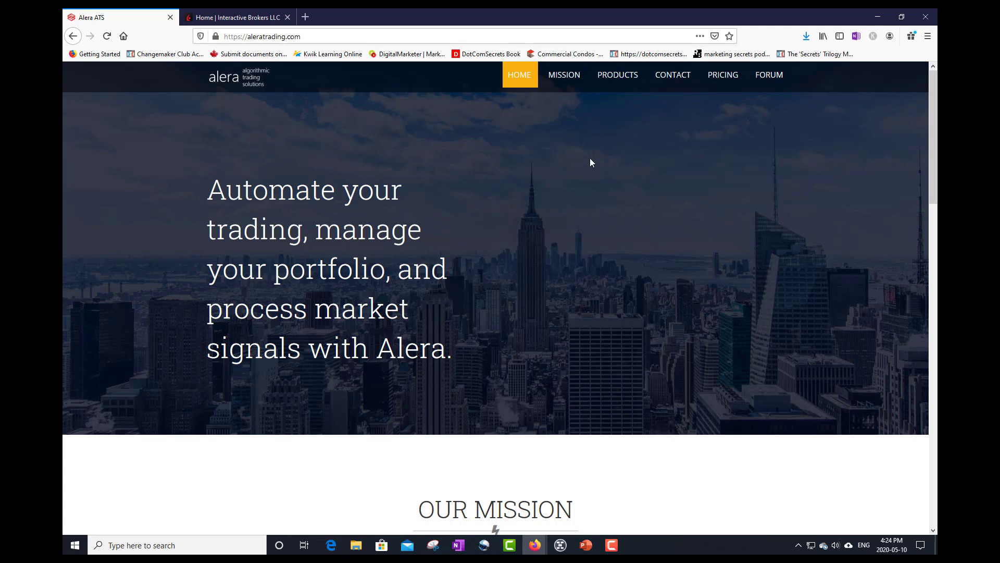
Open the Alera Portfolio Manager registration and download page and highlight the version 2.1.4 API and version 2.1.2 Google Drive release notes
{"action": "left_click", "coordinate": [615, 82]}
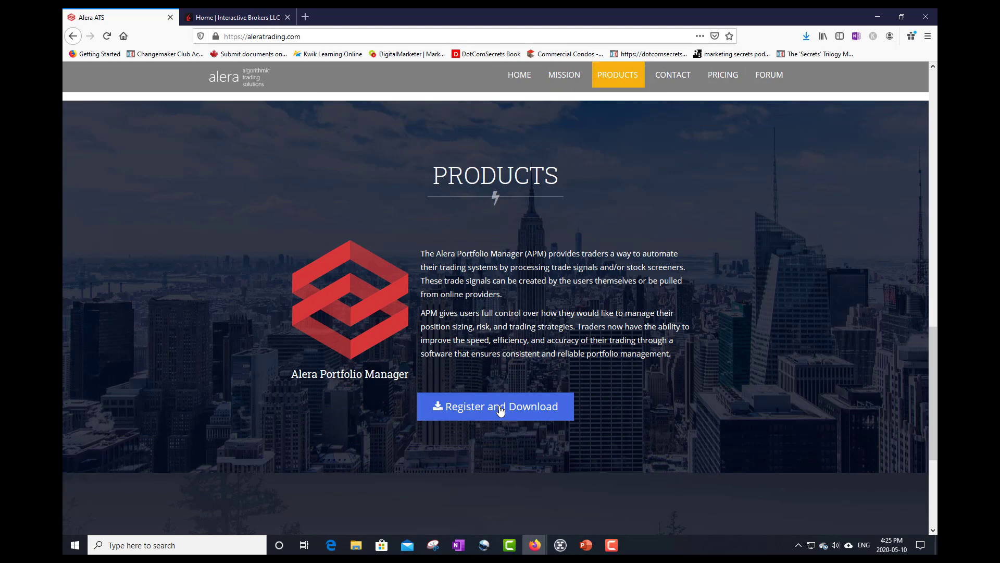
{"action": "left_click", "coordinate": [500, 410]}
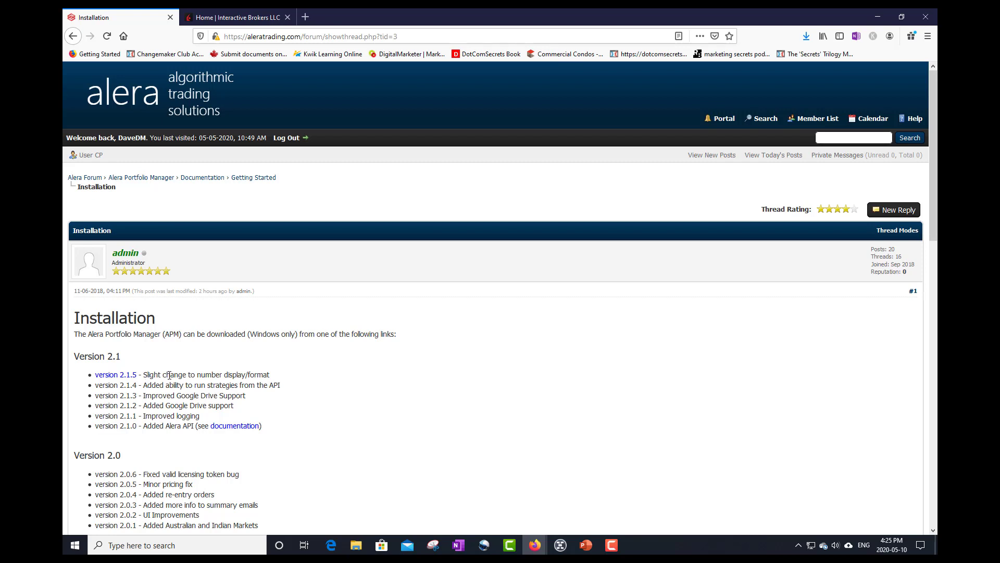
{"action": "left_click_drag", "start_coordinate": [144, 386], "coordinate": [289, 388]}
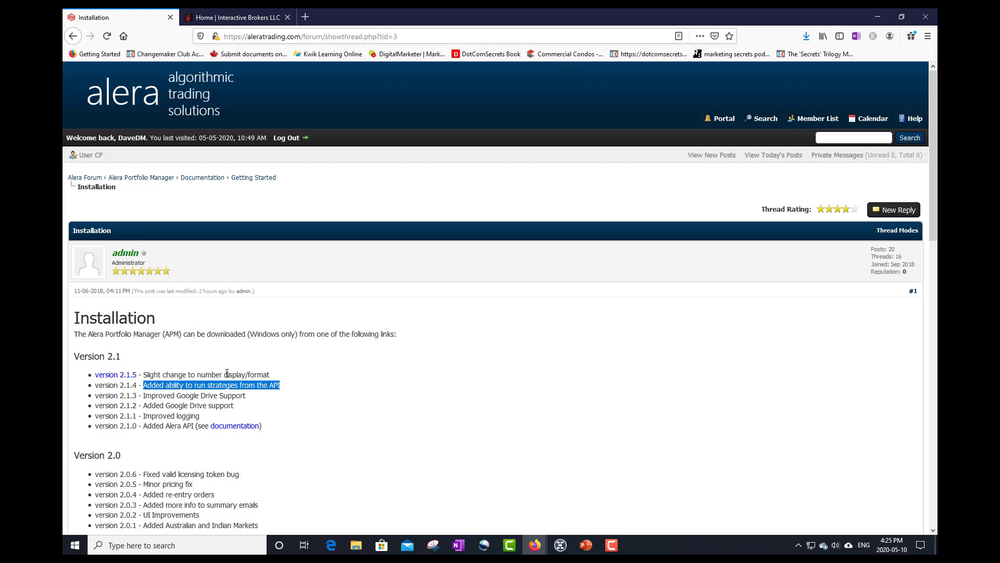
{"action": "left_click", "coordinate": [147, 405]}
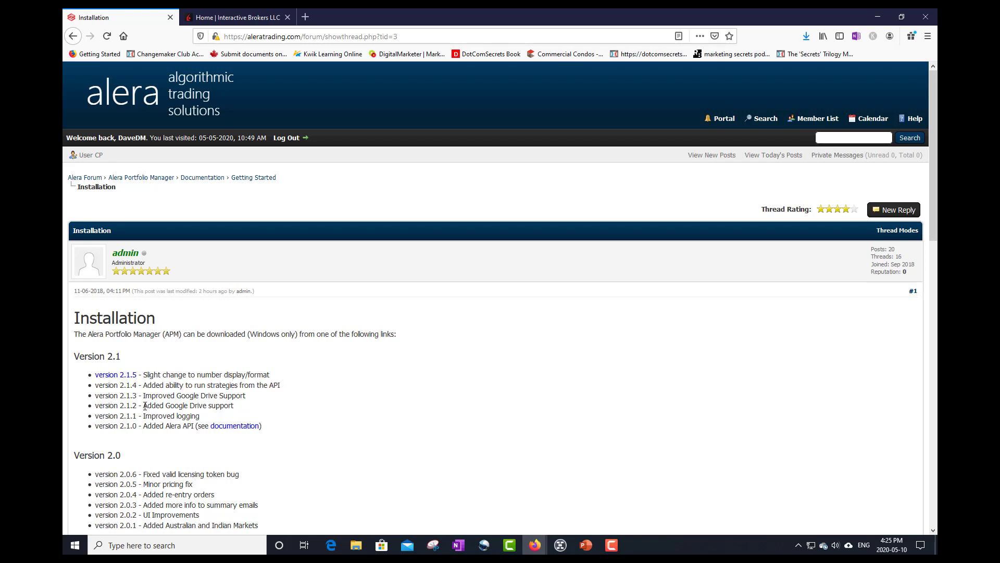
{"action": "left_click_drag", "start_coordinate": [144, 406], "coordinate": [240, 405]}
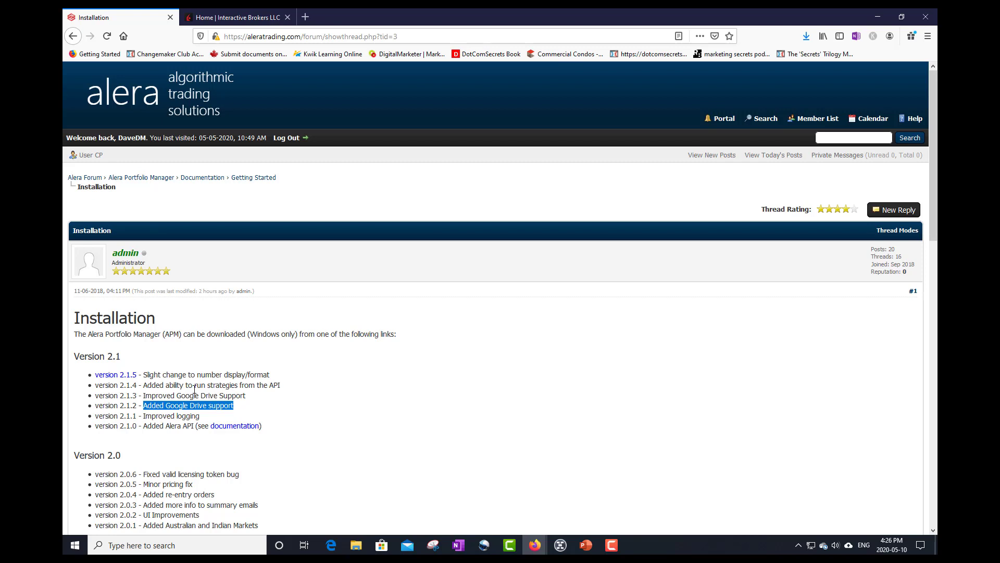
Download AleraPortfolioManagerInstaller_v2.1.5.msi and run it, overriding the Windows SmartScreen block
{"action": "left_click", "coordinate": [122, 375]}
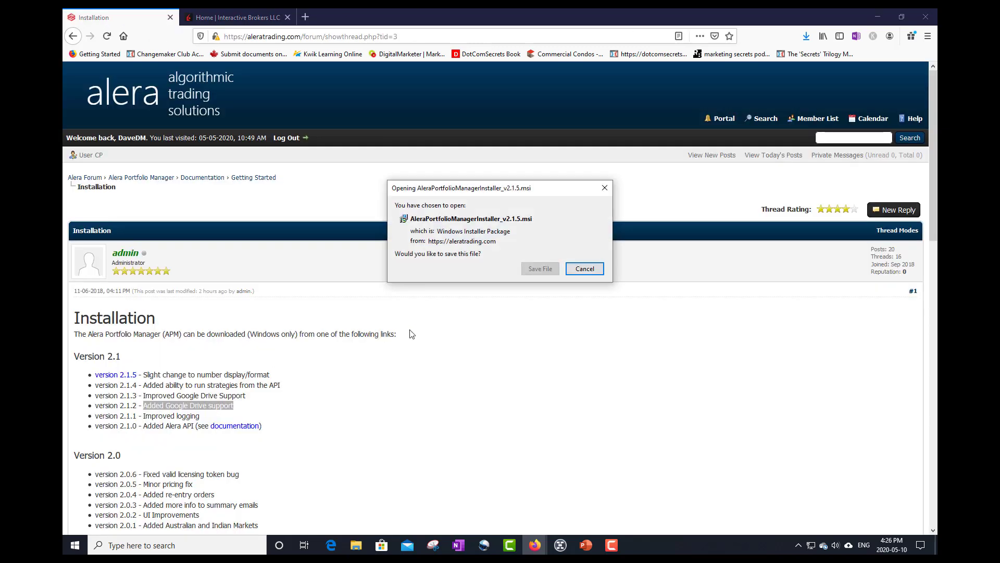
{"action": "left_click", "coordinate": [542, 269]}
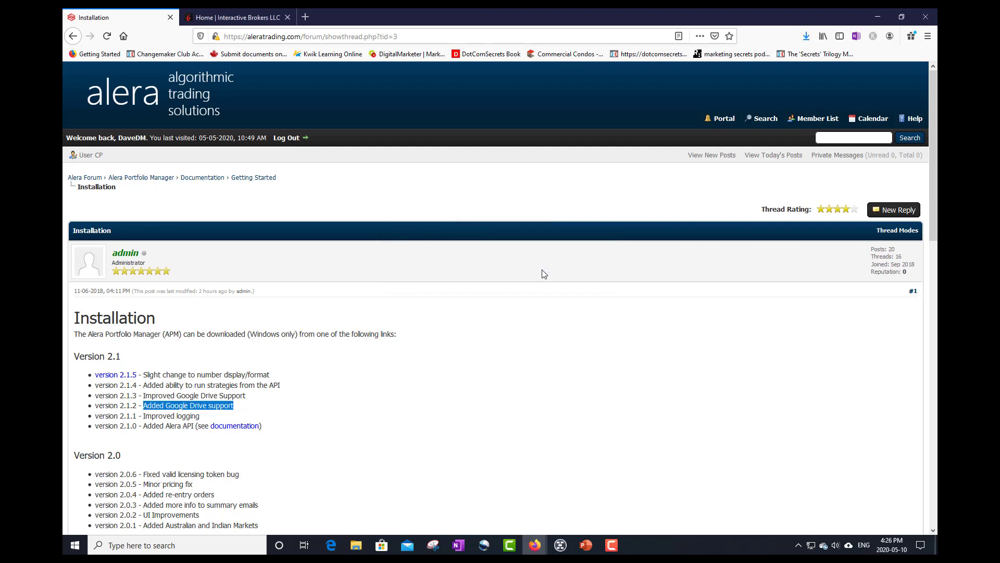
{"action": "left_click", "coordinate": [806, 35]}
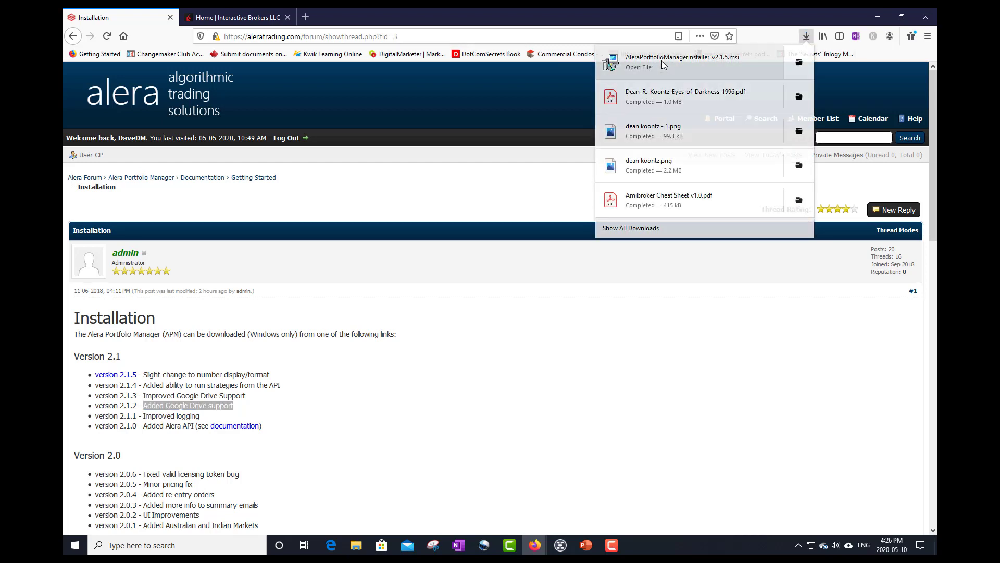
{"action": "left_click", "coordinate": [664, 62]}
{"action": "left_click", "coordinate": [476, 292]}
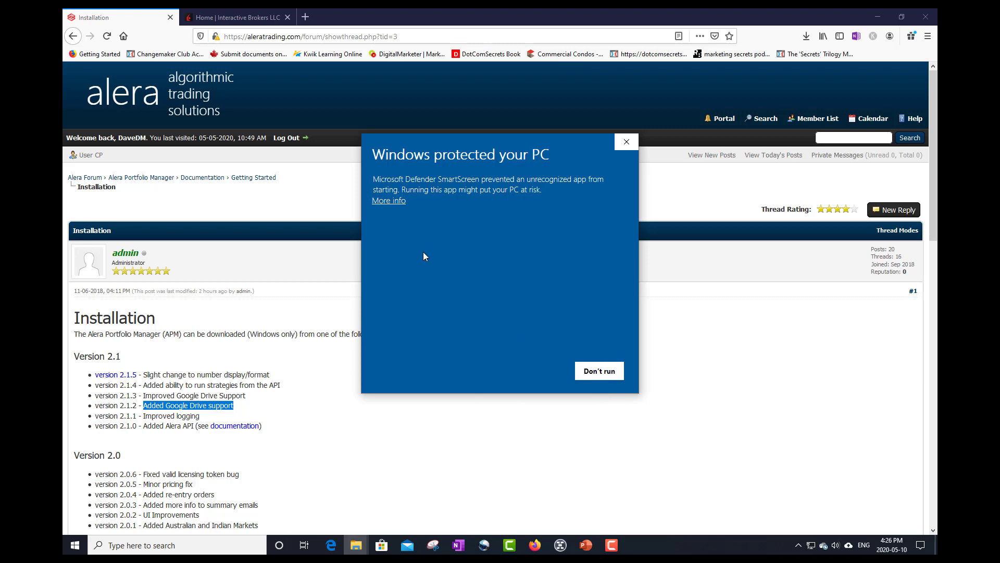
{"action": "left_click", "coordinate": [395, 204]}
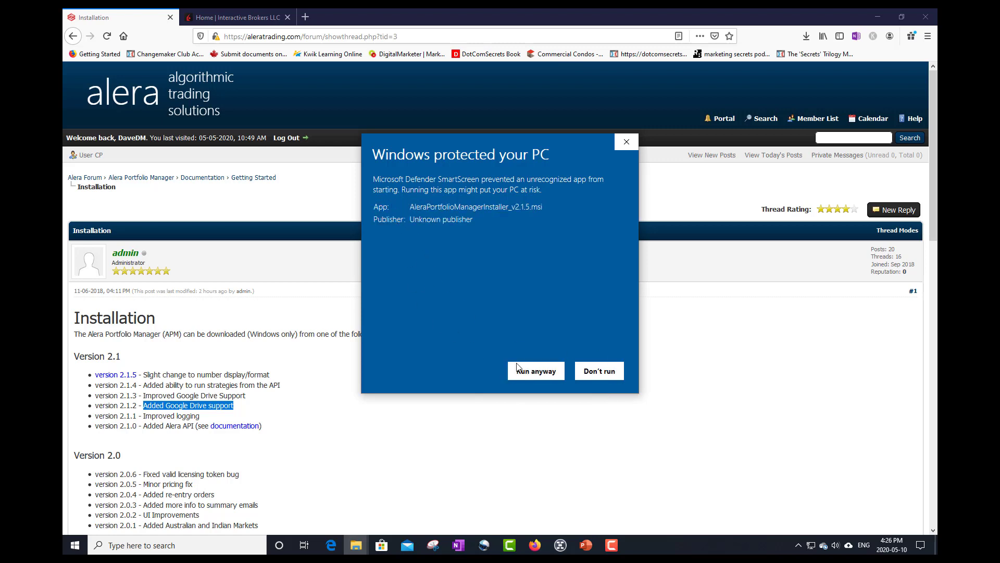
{"action": "left_click", "coordinate": [532, 371]}
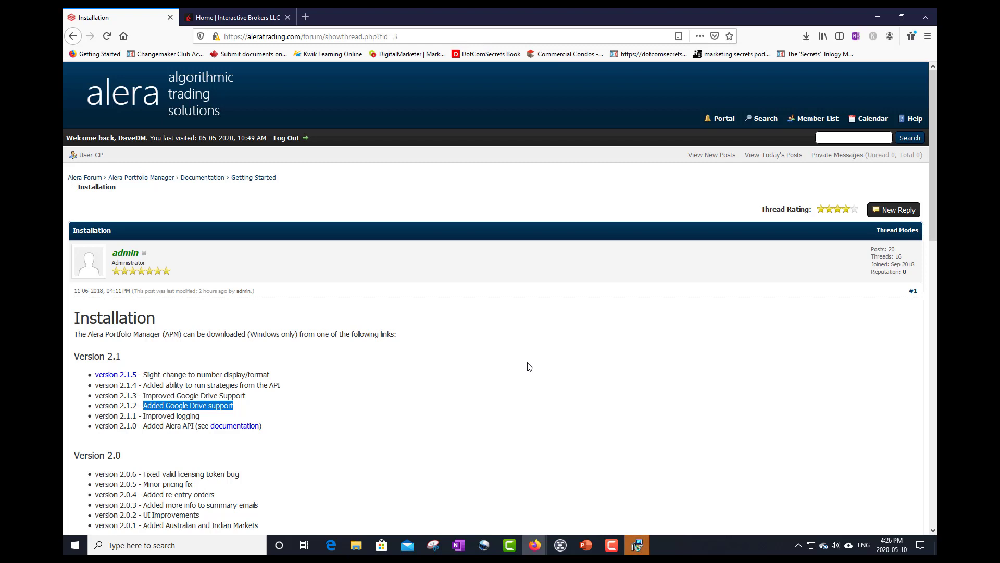
Install Alera Portfolio Manager for everyone in the default folder and close the setup wizard
{"action": "left_click", "coordinate": [637, 545]}
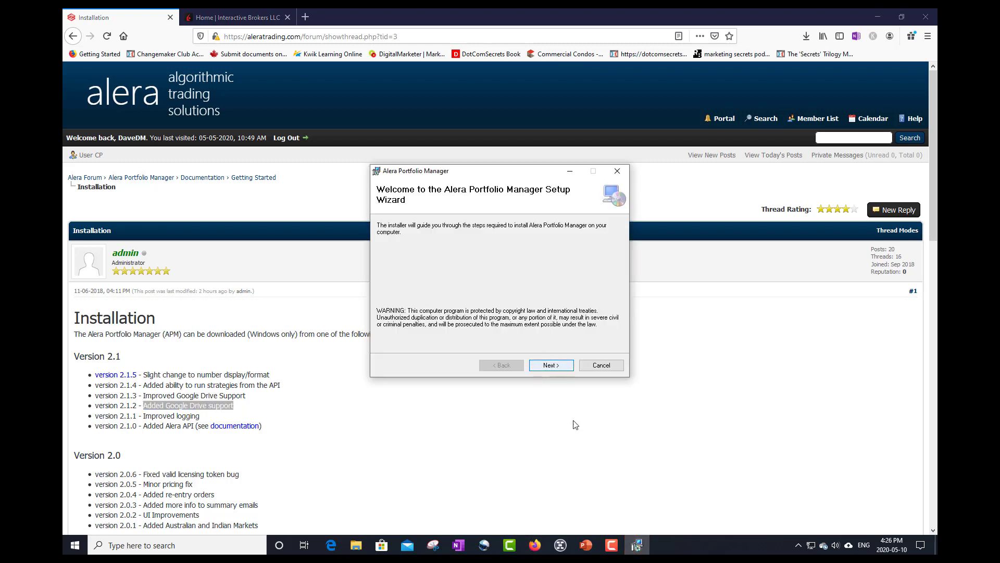
{"action": "left_click", "coordinate": [636, 545]}
{"action": "left_click", "coordinate": [637, 545]}
{"action": "left_click", "coordinate": [551, 365]}
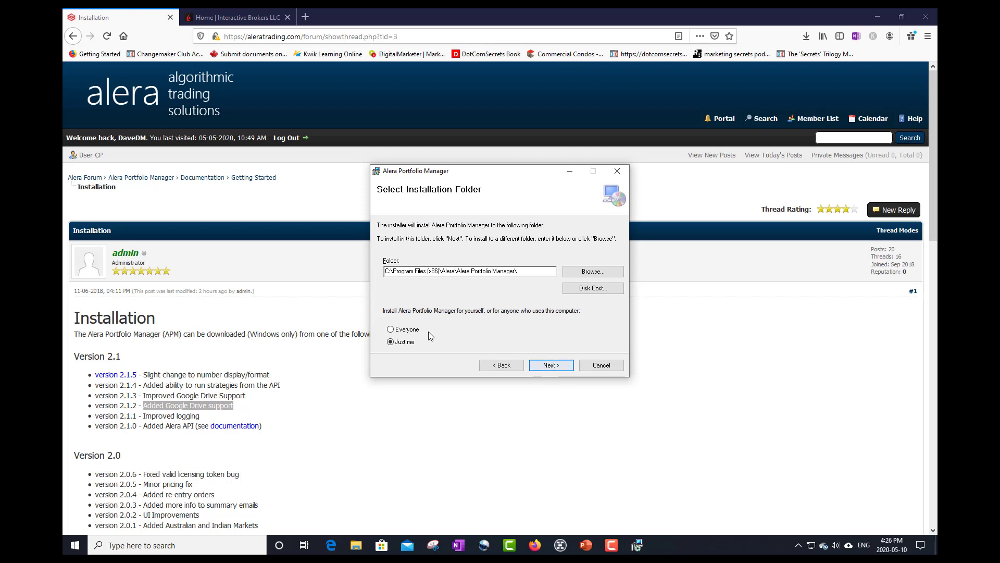
{"action": "left_click", "coordinate": [409, 329]}
{"action": "left_click", "coordinate": [550, 366]}
{"action": "left_click", "coordinate": [547, 366]}
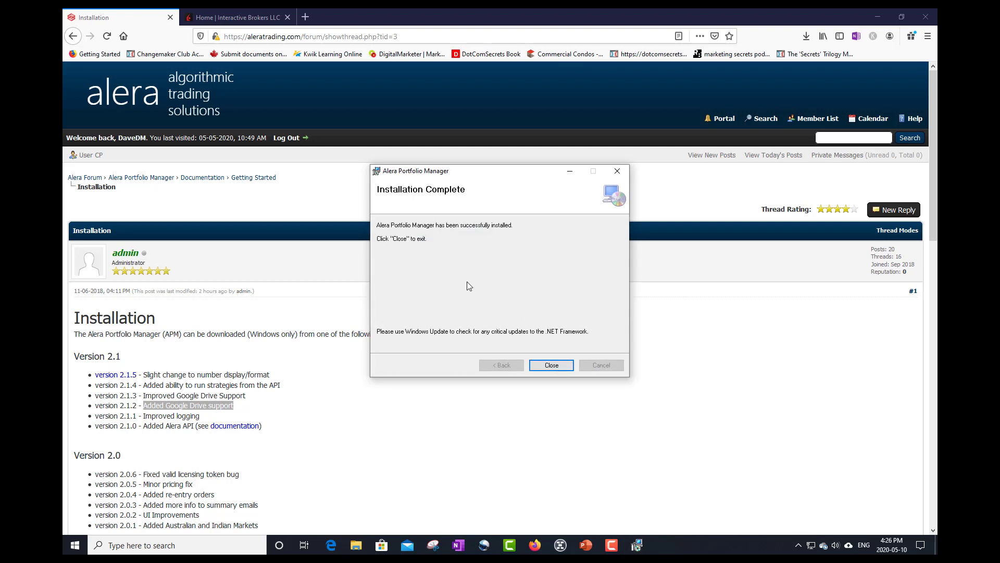
{"action": "left_click", "coordinate": [552, 366]}
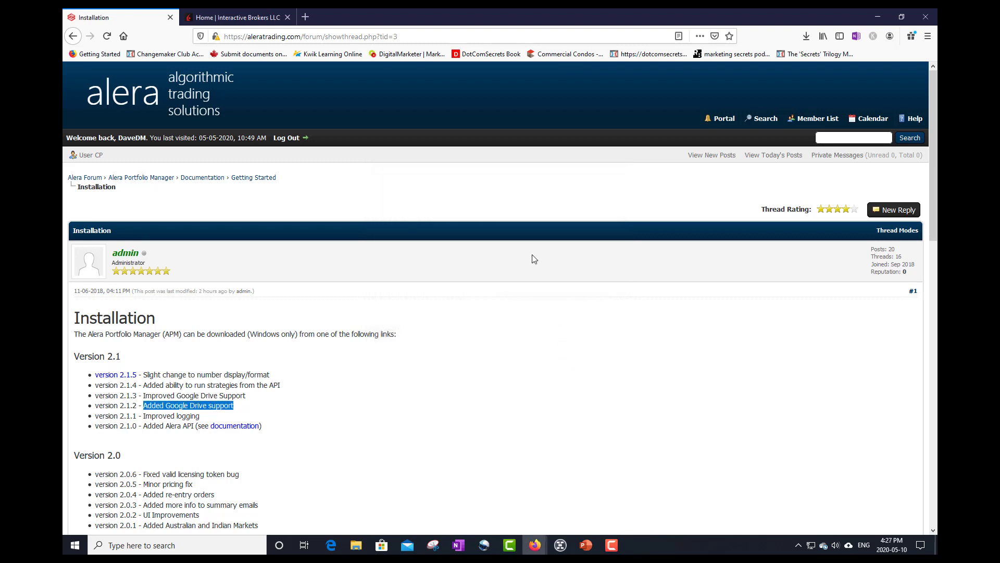
Go to interactivebrokers.com and open the API: IB Gateway download page from the login options
{"action": "left_click", "coordinate": [247, 19]}
{"action": "left_click", "coordinate": [286, 37]}
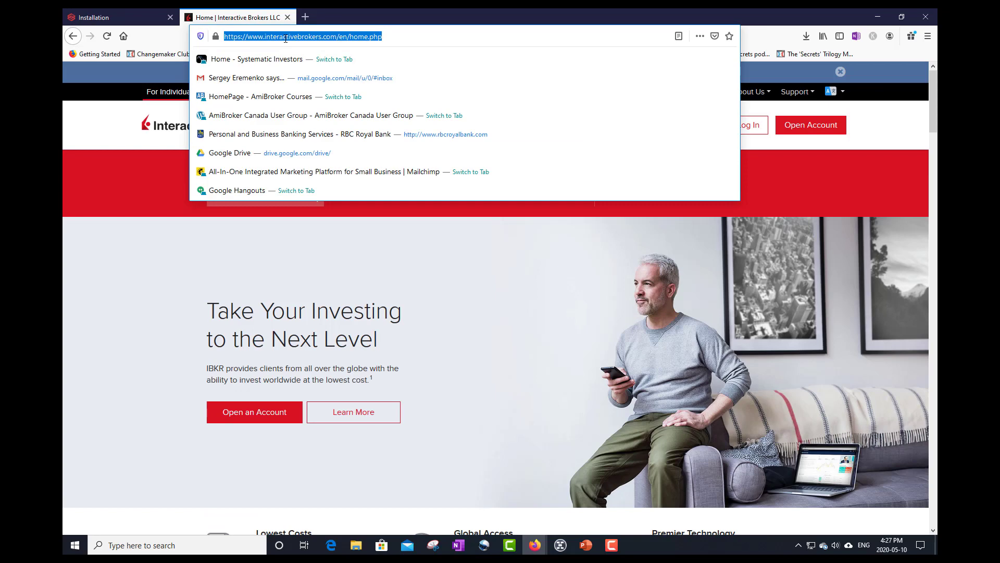
{"action": "type", "text": "inte"}
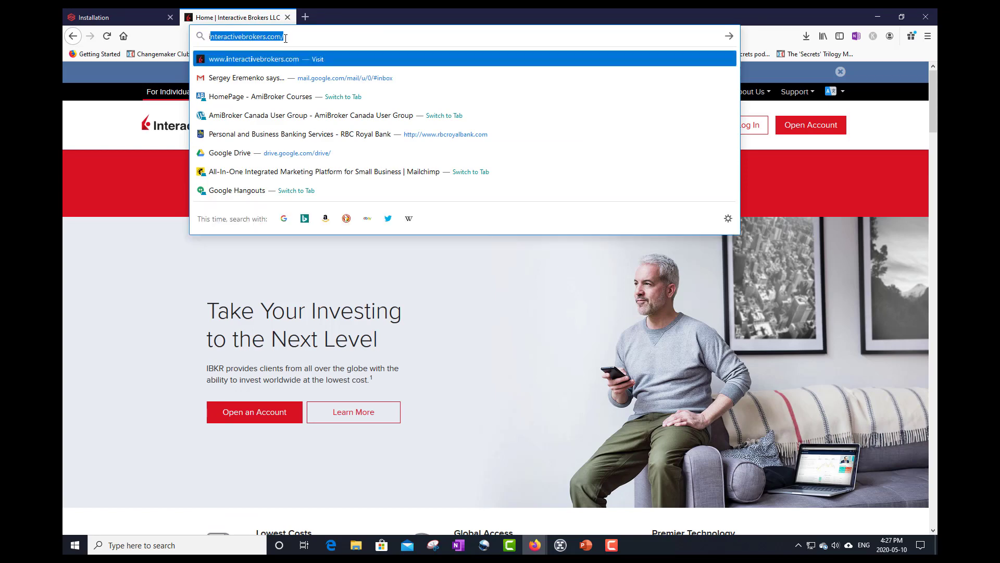
{"action": "key", "text": "Return"}
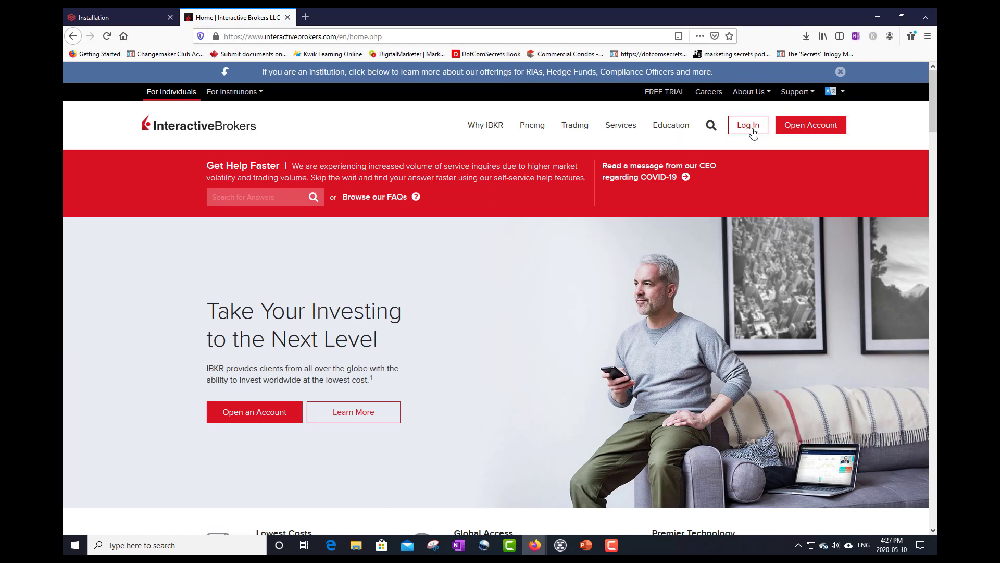
{"action": "left_click", "coordinate": [752, 132]}
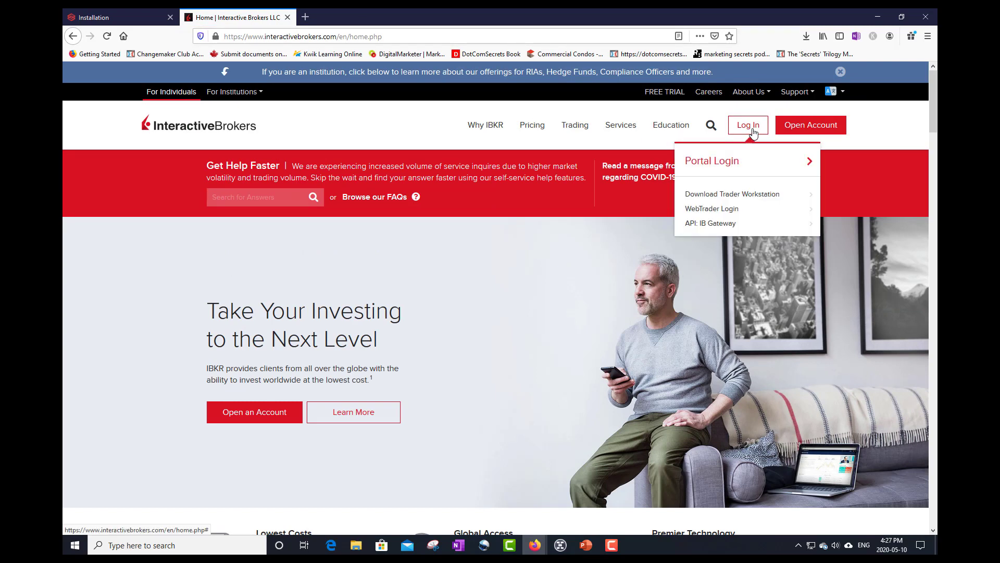
{"action": "left_click", "coordinate": [725, 228]}
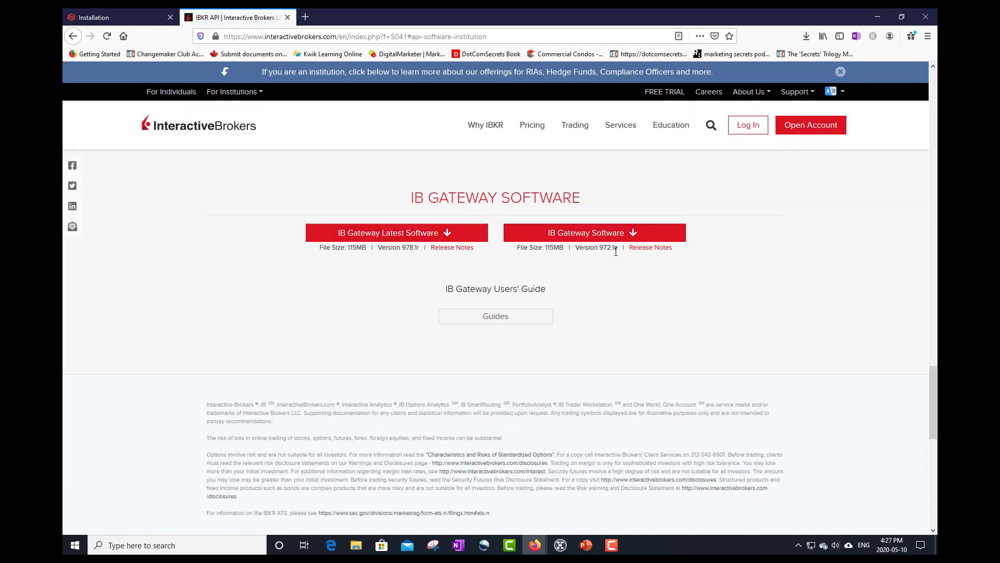
Download the IB Gateway Latest Software and launch ibgateway-latest-standalone-windows-x64.exe
{"action": "left_click_drag", "start_coordinate": [576, 248], "coordinate": [620, 253]}
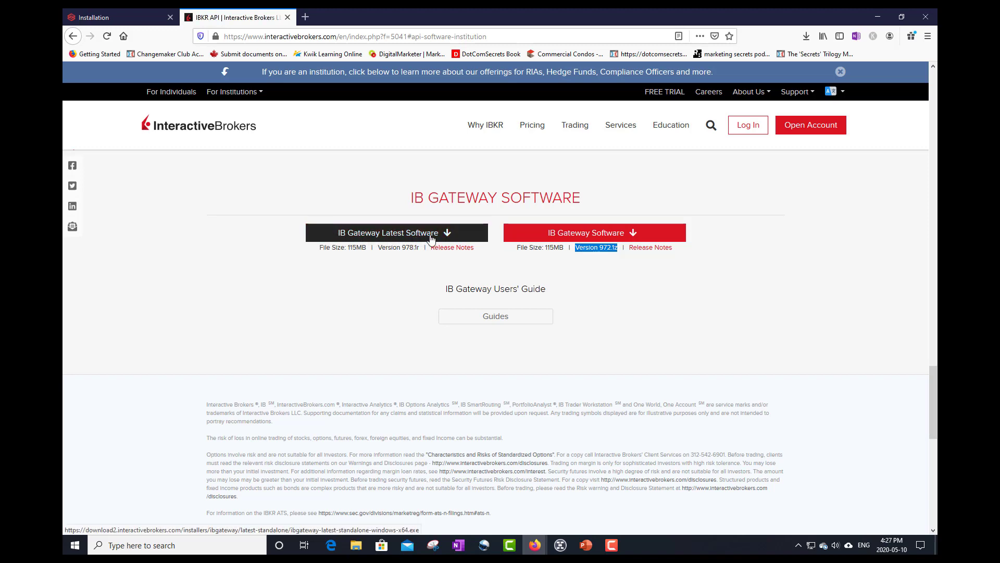
{"action": "left_click", "coordinate": [406, 239]}
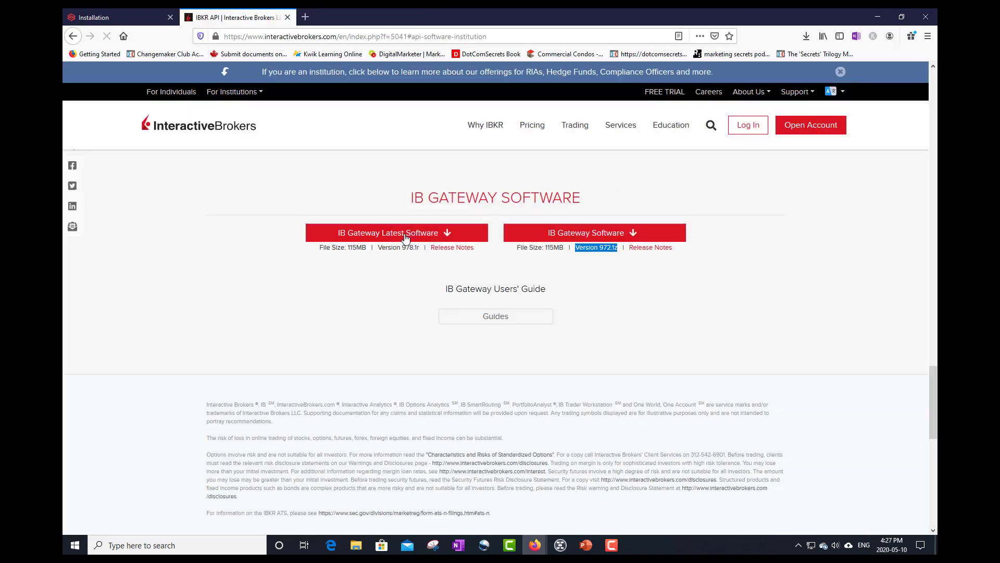
{"action": "left_click", "coordinate": [540, 269]}
{"action": "left_click", "coordinate": [807, 38]}
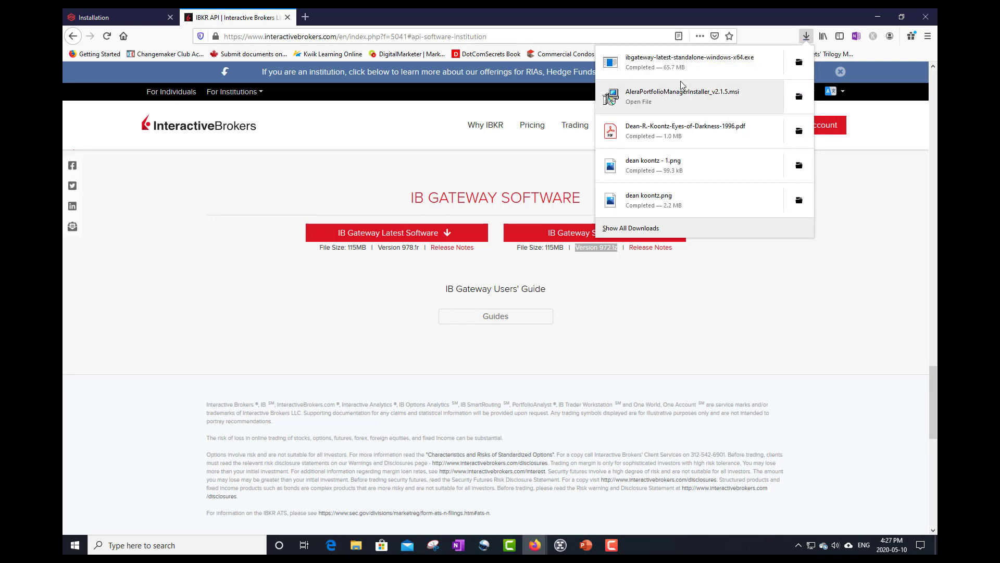
{"action": "left_click", "coordinate": [690, 67]}
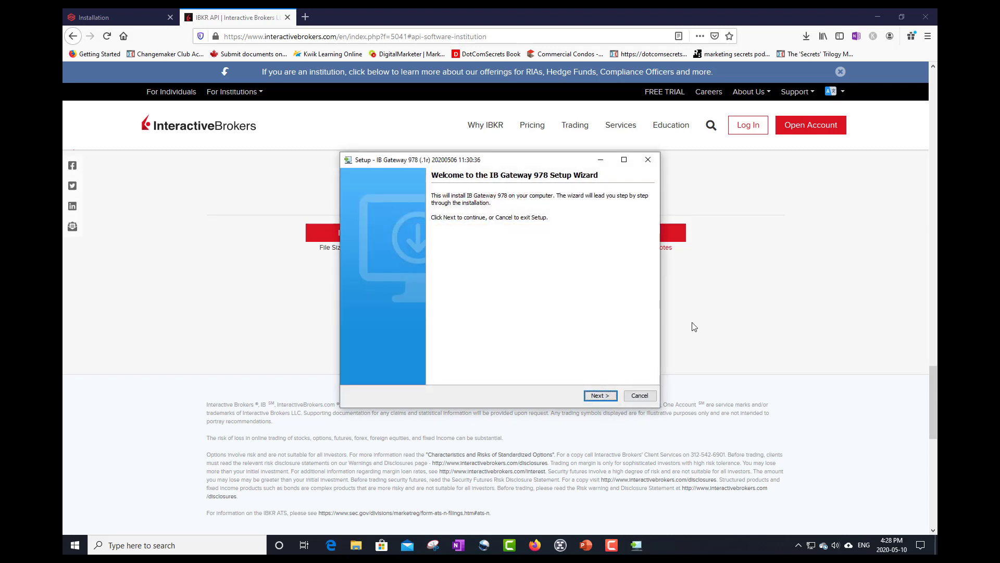
Install IB Gateway 978 and finish the setup with the option to run it enabled
{"action": "left_click", "coordinate": [600, 396]}
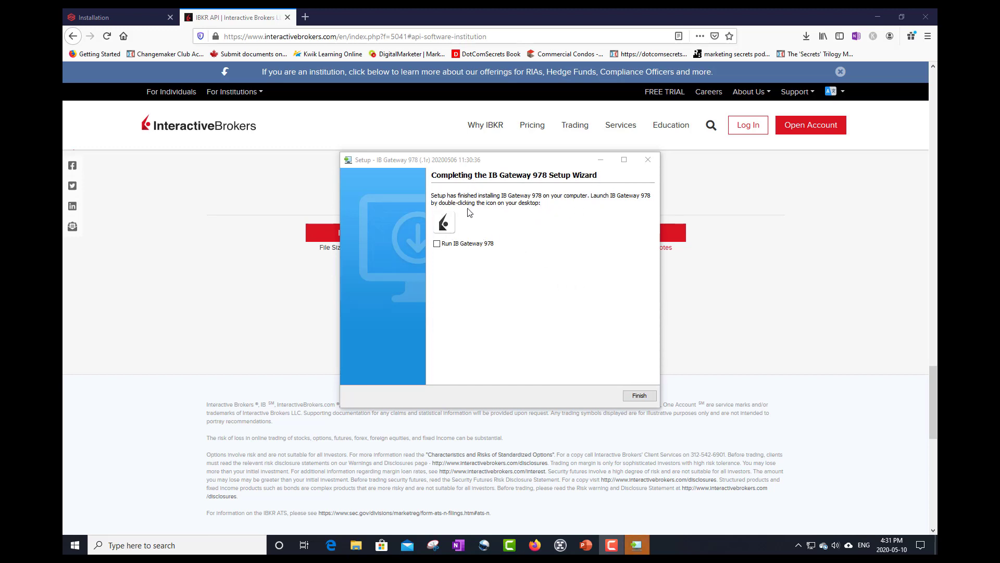
{"action": "left_click", "coordinate": [438, 246]}
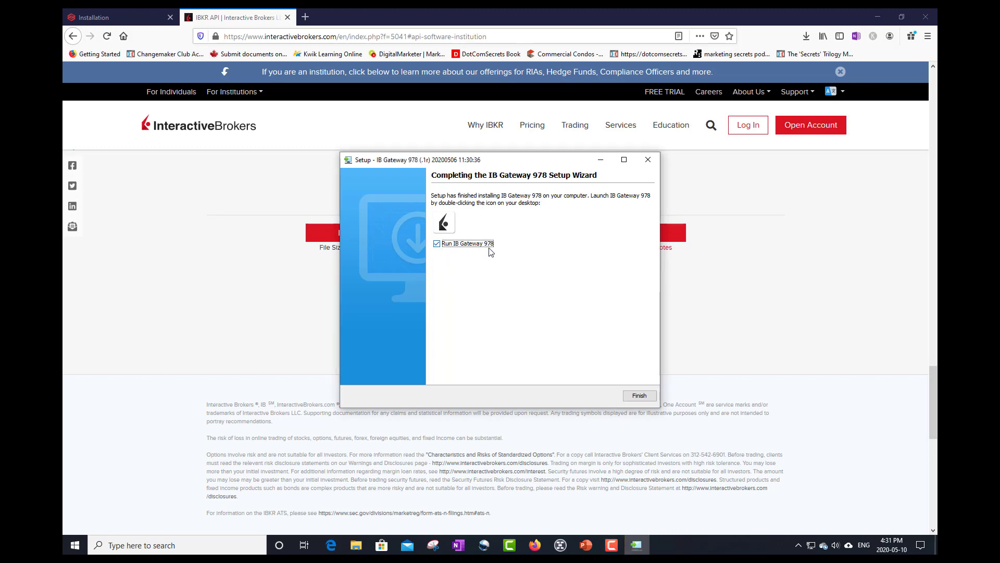
{"action": "left_click", "coordinate": [640, 397]}
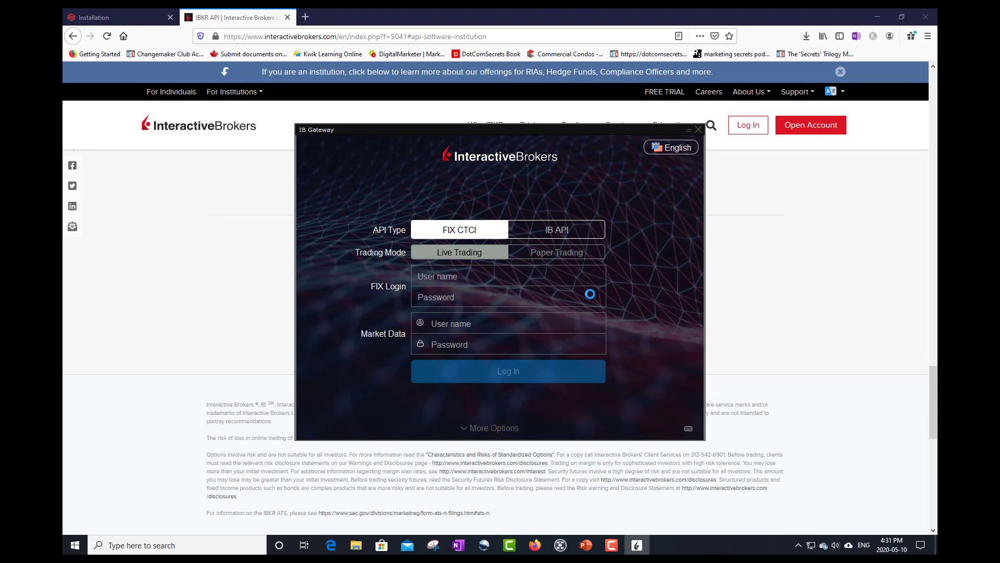
Set the IB Gateway login to the IB API type and Paper Trading mode
{"action": "left_click_drag", "start_coordinate": [539, 132], "coordinate": [515, 114]}
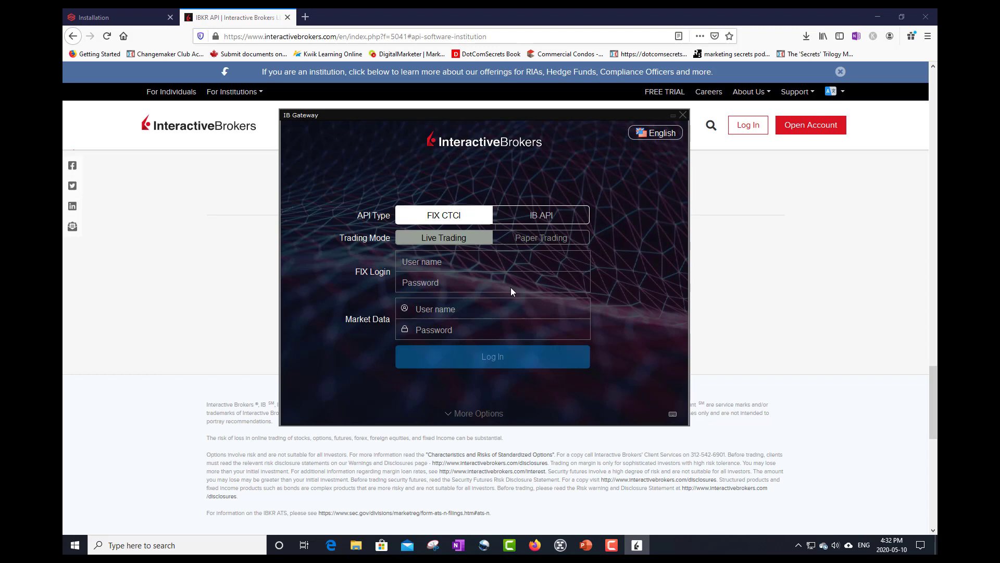
{"action": "left_click", "coordinate": [559, 214]}
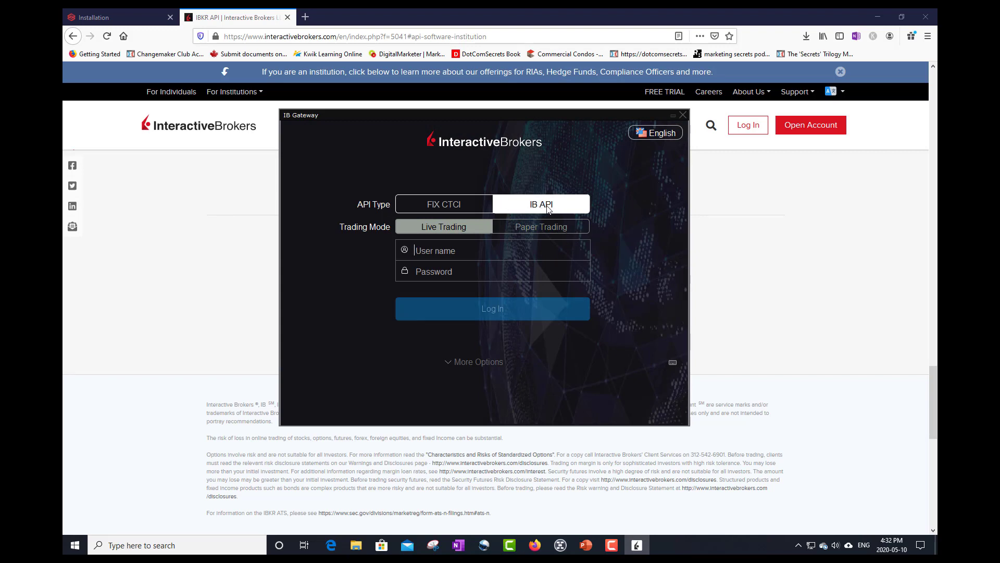
{"action": "left_click", "coordinate": [536, 226]}
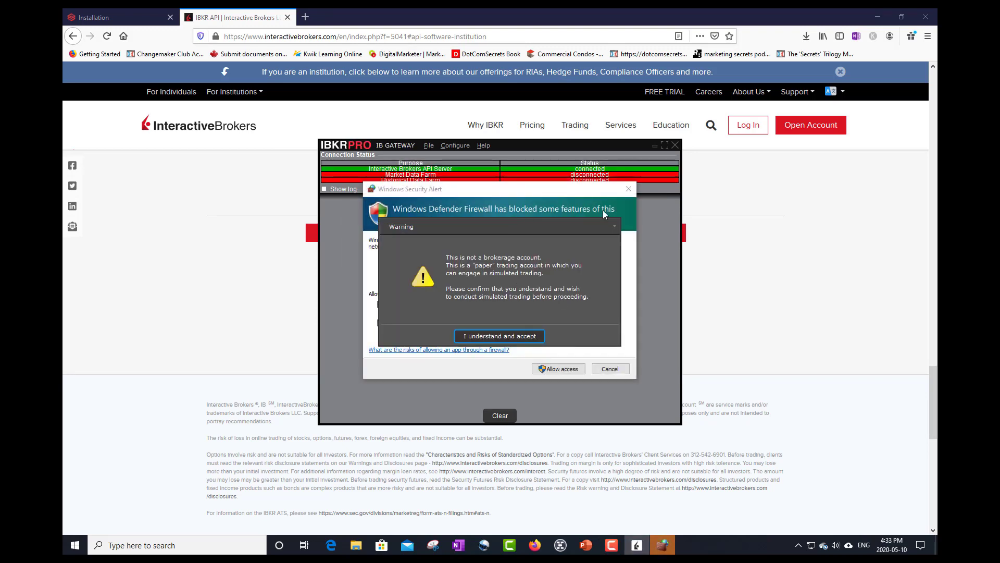
Accept the paper trading account warning and allow IB Gateway through the Windows firewall on private networks
{"action": "left_click", "coordinate": [507, 333]}
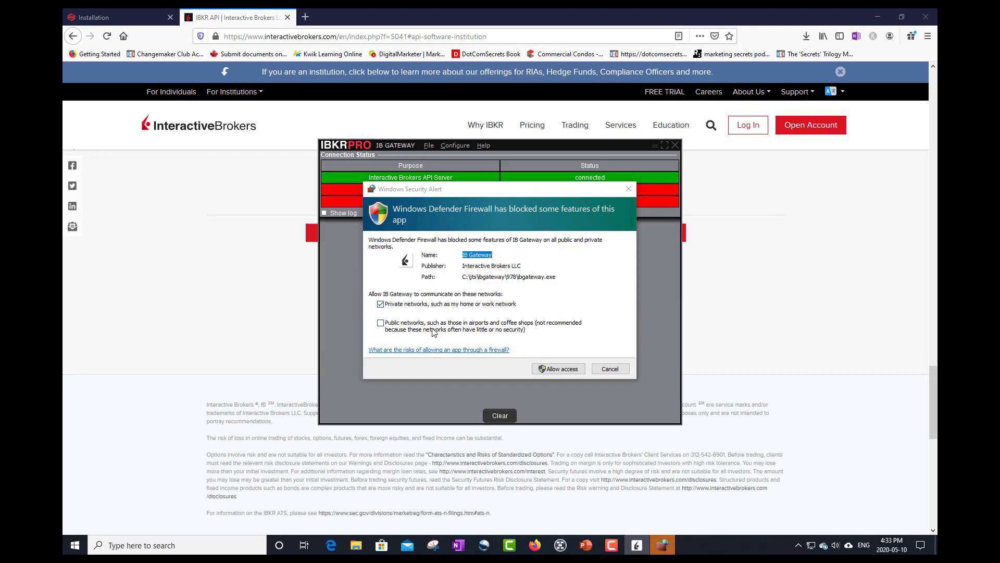
{"action": "left_click", "coordinate": [567, 373]}
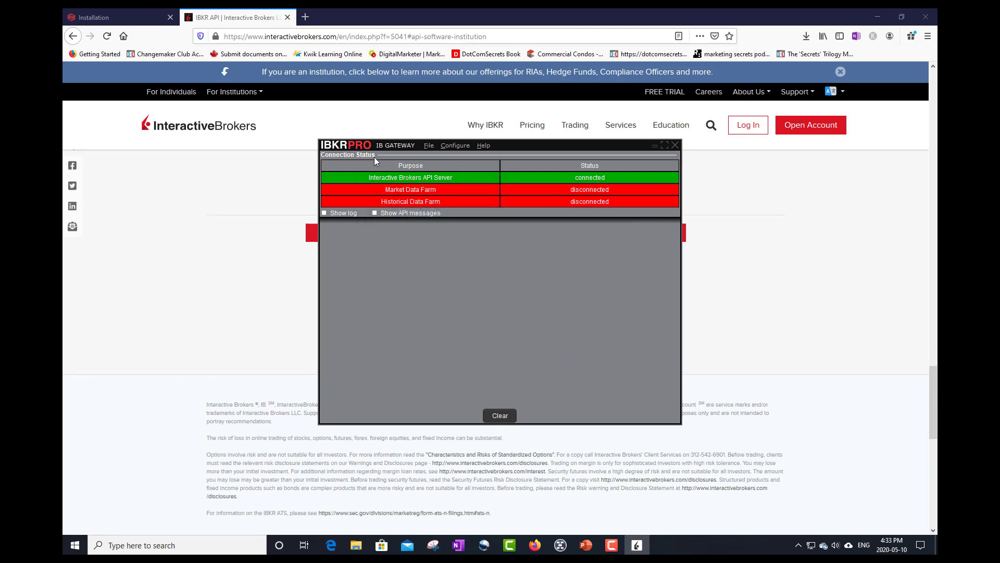
{"action": "left_click_drag", "start_coordinate": [515, 199], "coordinate": [539, 154]}
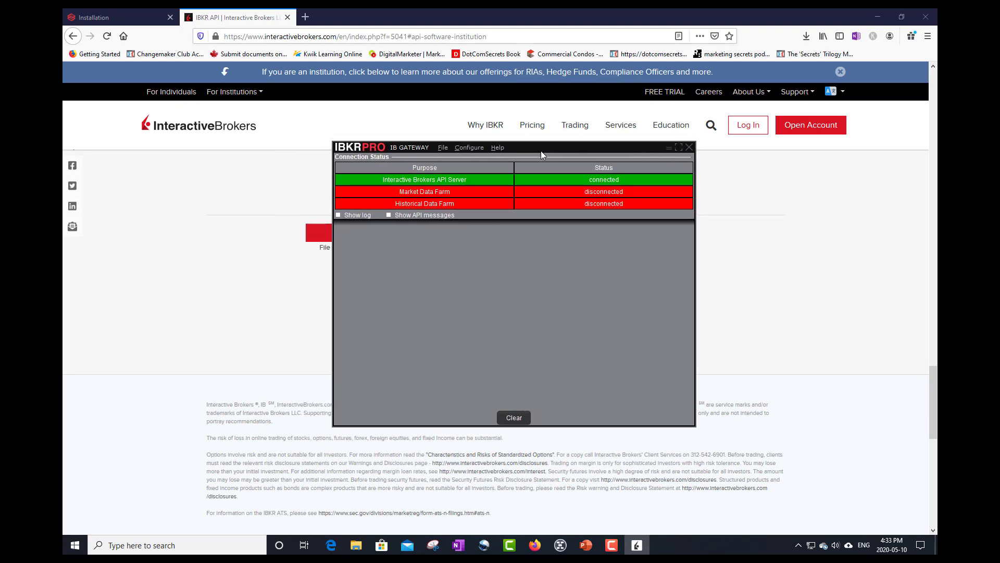
Launch Alera Dashboard from a Windows search for "alera" and move its Choose Account window next to IB Gateway
{"action": "left_click", "coordinate": [177, 545]}
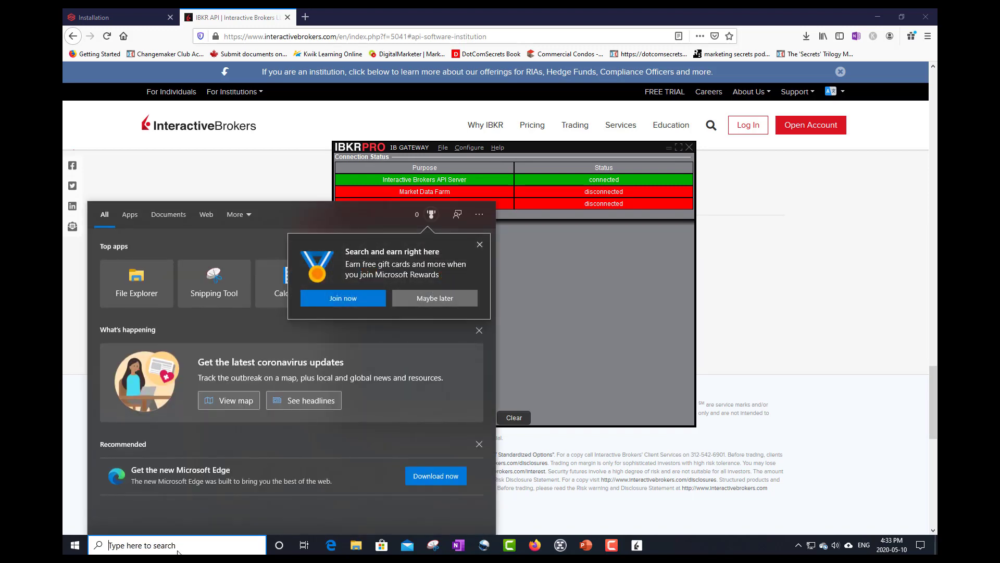
{"action": "type", "text": "alera"}
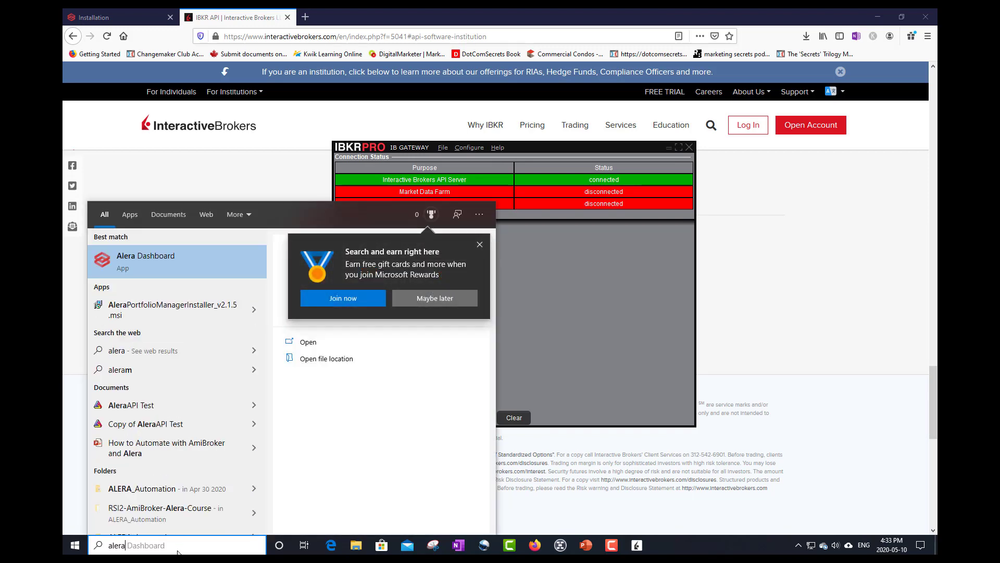
{"action": "left_click", "coordinate": [149, 259]}
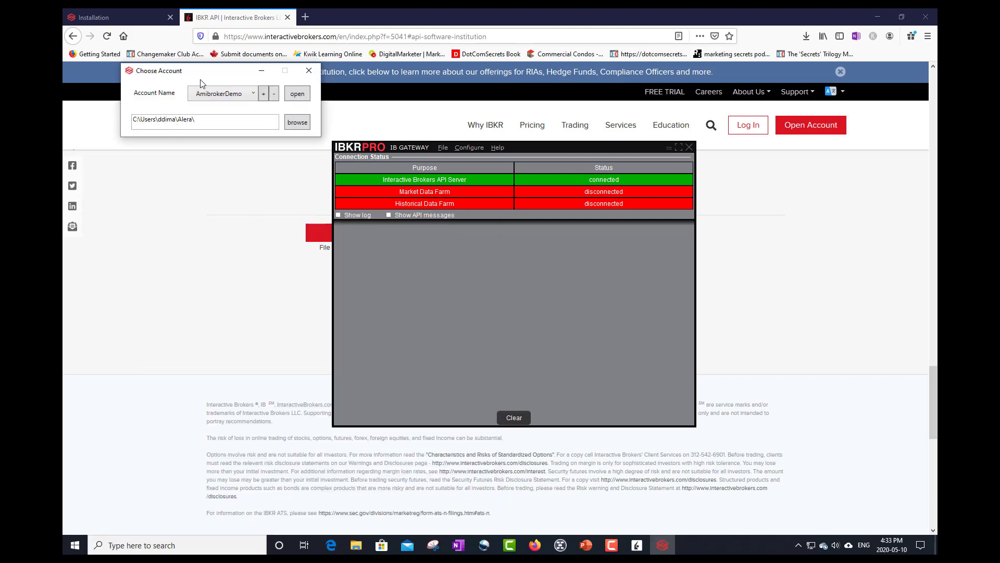
{"action": "left_click_drag", "start_coordinate": [202, 84], "coordinate": [253, 211]}
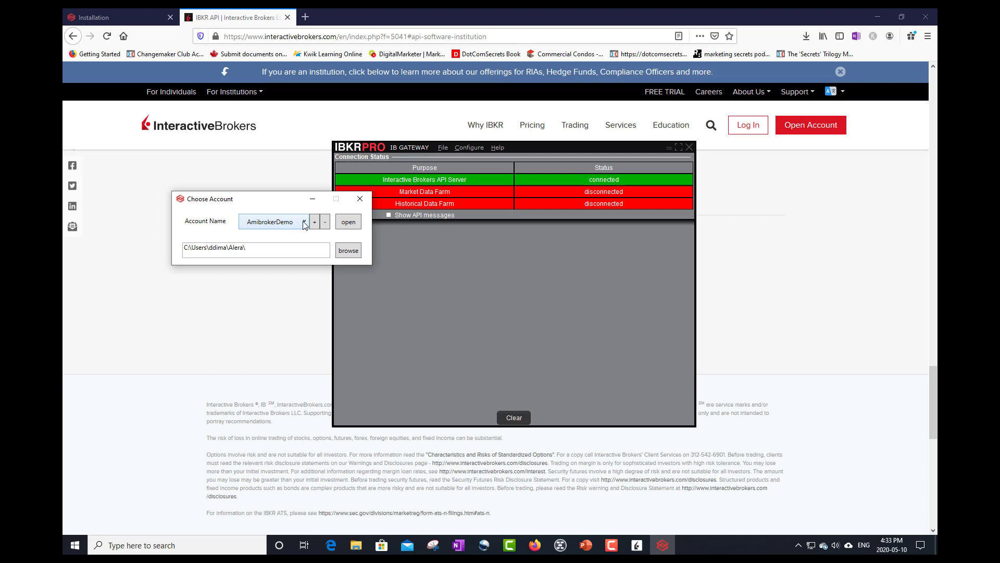
Examine the existing accounts available by name in the Choose Account window
{"action": "left_click", "coordinate": [305, 223]}
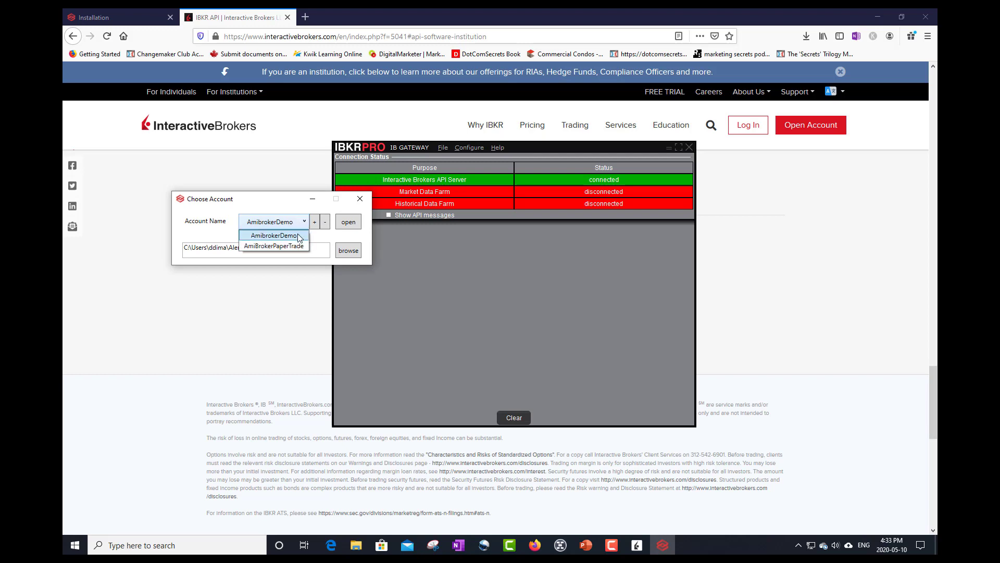
{"action": "left_click", "coordinate": [305, 224]}
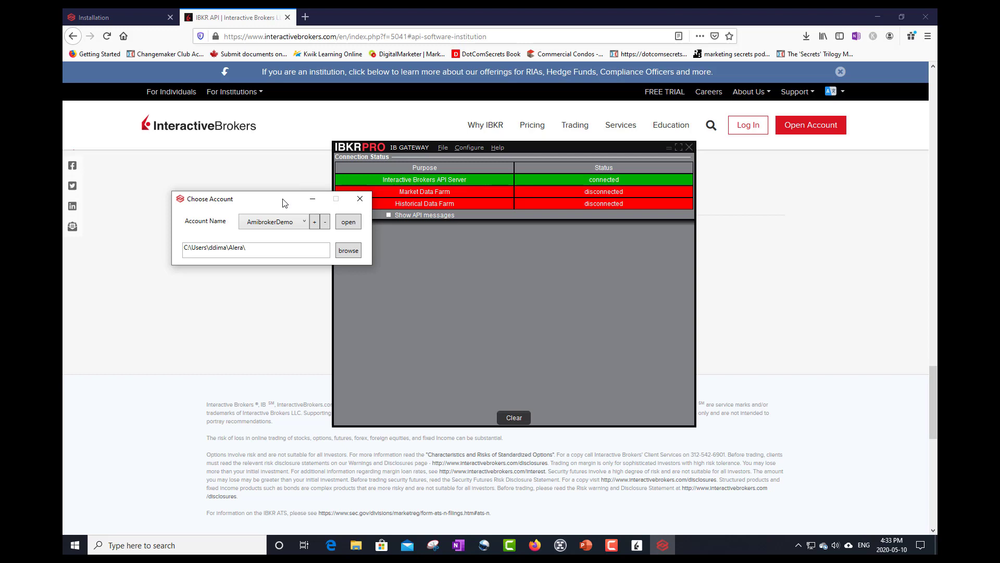
{"action": "left_click_drag", "start_coordinate": [283, 203], "coordinate": [469, 270]}
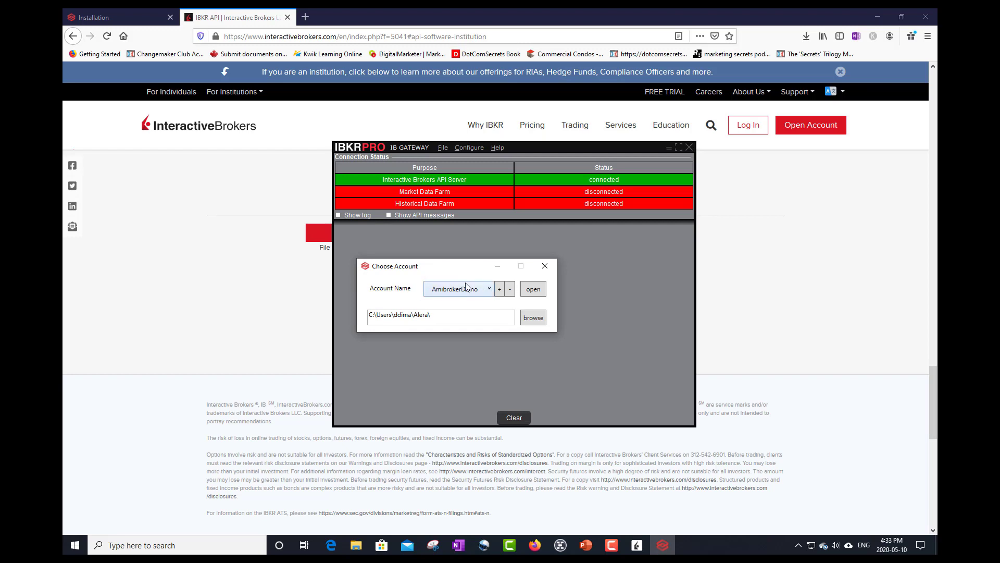
{"action": "left_click", "coordinate": [490, 291]}
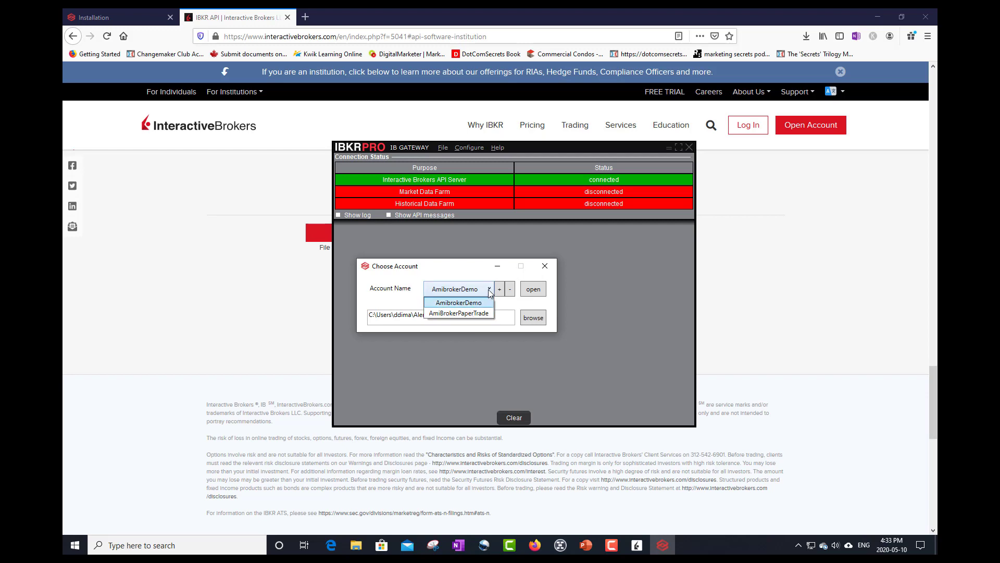
{"action": "left_click", "coordinate": [490, 292]}
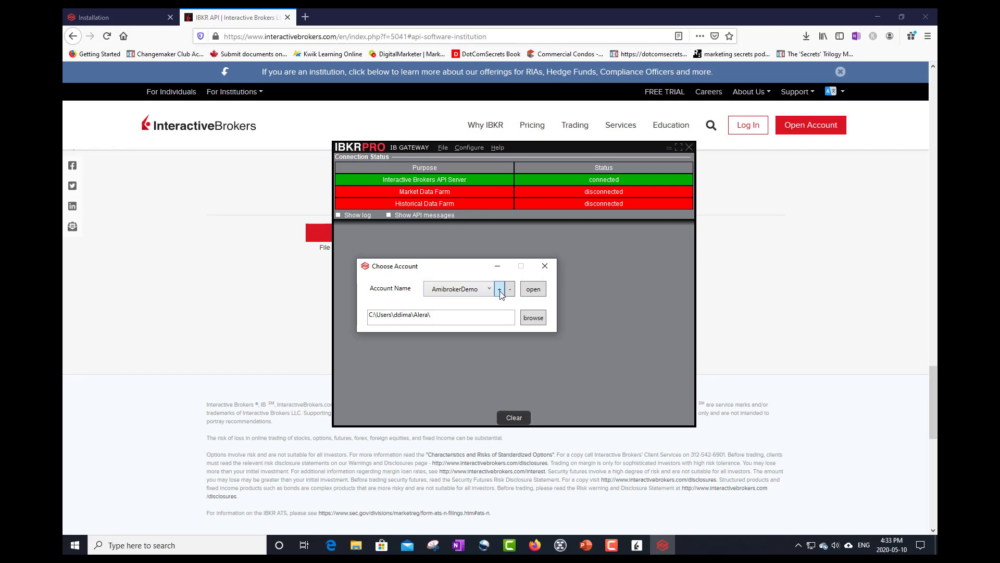
Start adding a new account and go to its empty account name
{"action": "left_click", "coordinate": [499, 289]}
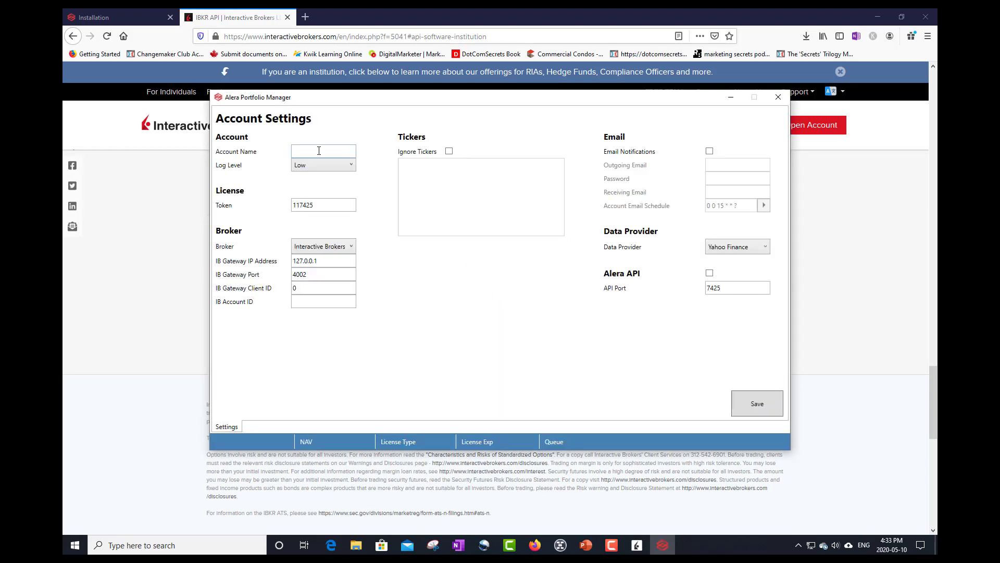
{"action": "left_click", "coordinate": [320, 151]}
{"action": "type", "text": "S"}
{"action": "type", "text": "ystematic"}
{"action": "key", "text": "BackSpace"}
{"action": "key", "text": "BackSpace"}
{"action": "key", "text": "BackSpace"}
{"action": "key", "text": "BackSpace"}
{"action": "key", "text": "BackSpace"}
{"action": "key", "text": "BackSpace"}
{"action": "key", "text": "BackSpace"}
{"action": "key", "text": "BackSpace"}
{"action": "key", "text": "BackSpace"}
{"action": "key", "text": "BackSpace"}
Name the new account SIG and check the available log levels, keeping Low
{"action": "type", "text": "SIG"}
{"action": "left_click", "coordinate": [315, 167]}
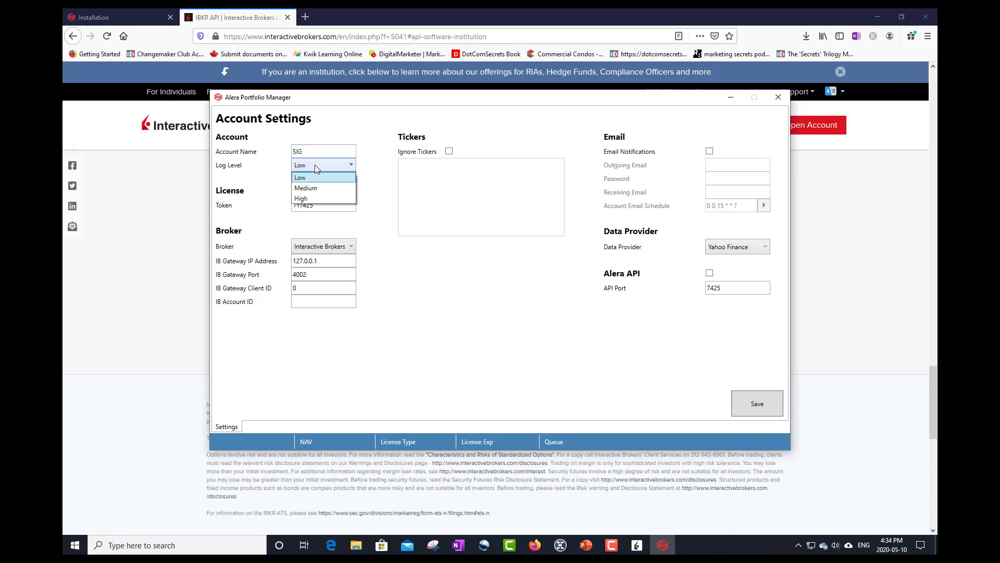
{"action": "left_click", "coordinate": [315, 165]}
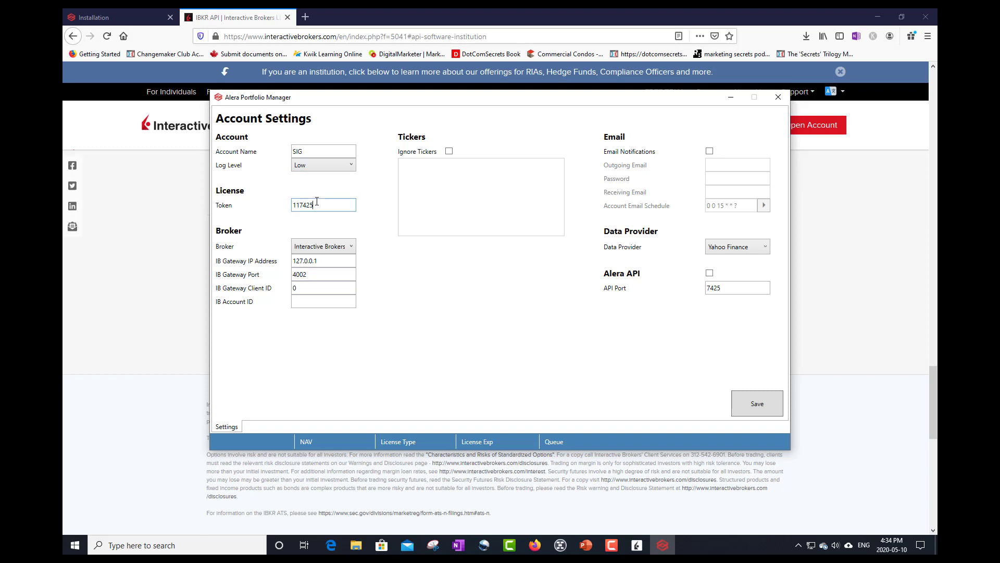
Review the new account's broker choice, IB Gateway IP address, port and client ID
{"action": "left_click", "coordinate": [345, 247]}
{"action": "left_click", "coordinate": [345, 247]}
{"action": "left_click", "coordinate": [307, 279]}
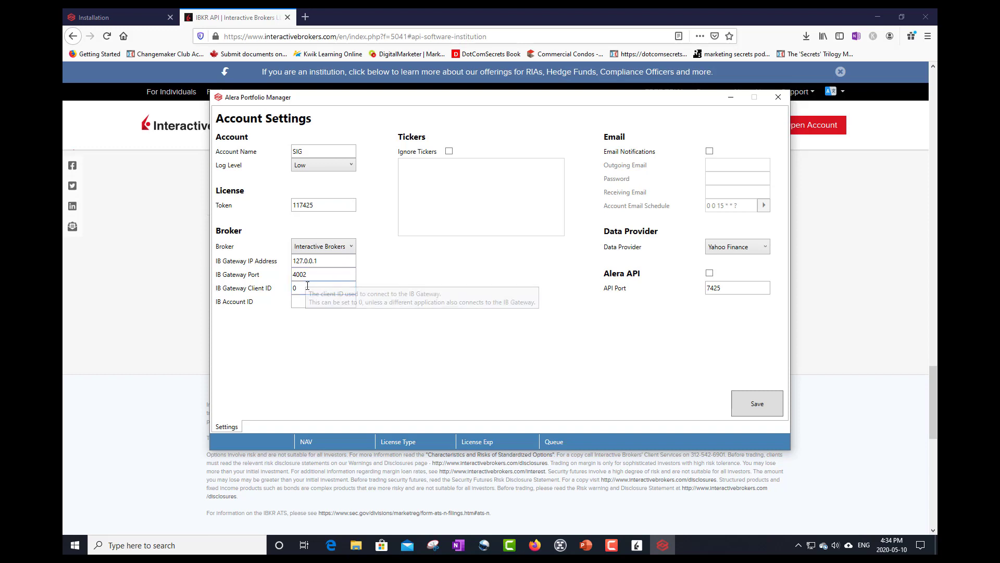
{"action": "left_click", "coordinate": [324, 261]}
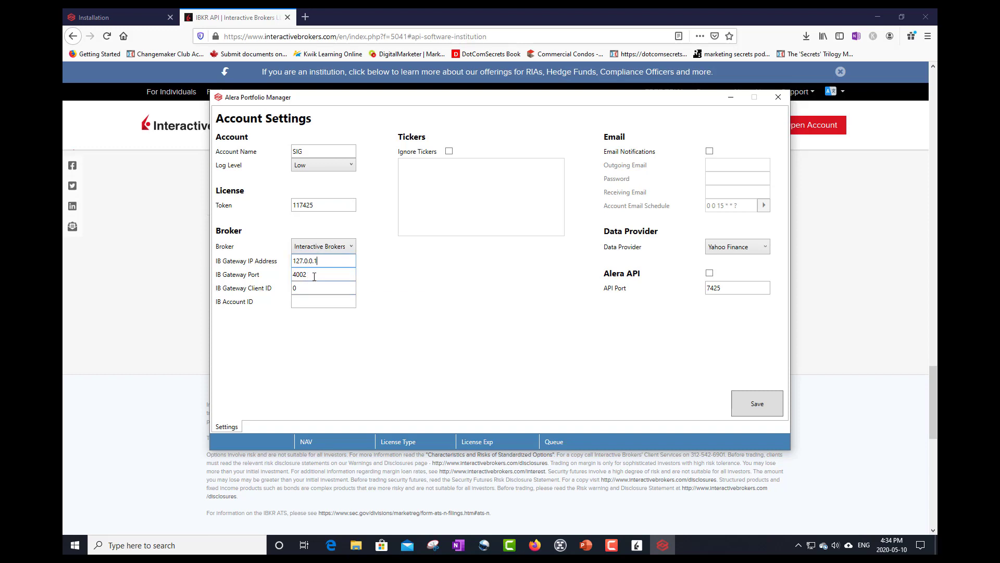
{"action": "left_click", "coordinate": [313, 278]}
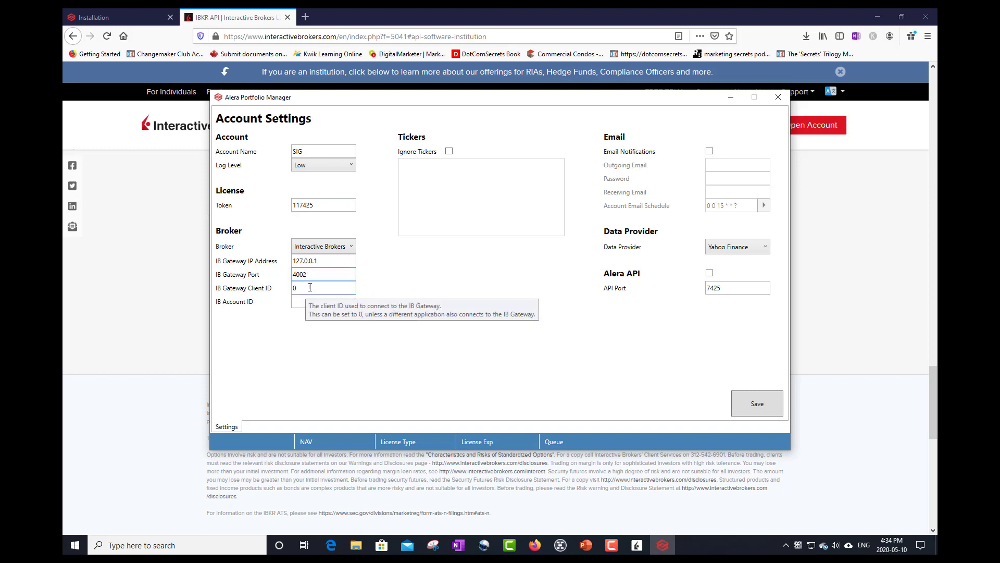
{"action": "left_click", "coordinate": [307, 288]}
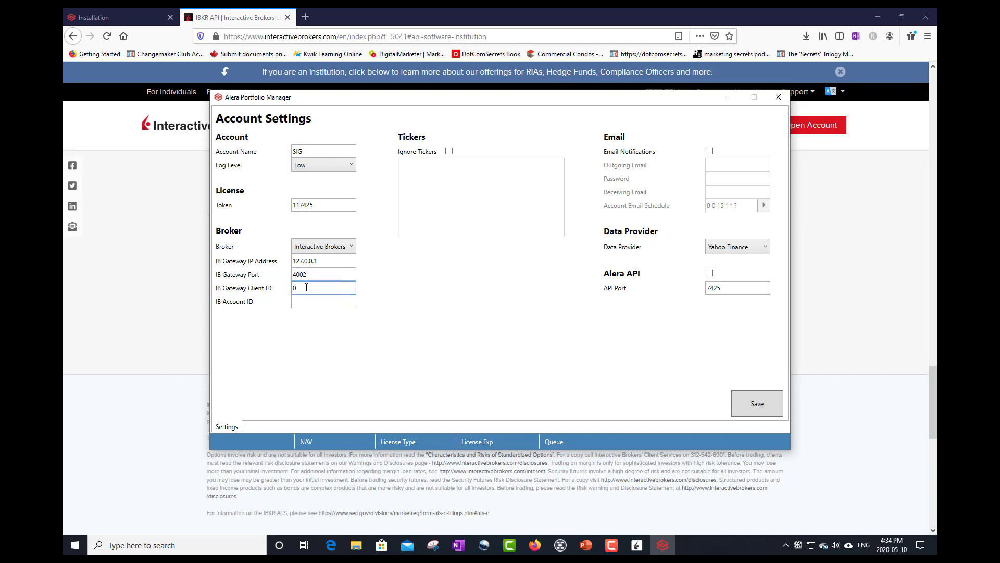
Fill in the IB account ID, save the SIG account and return to its account settings
{"action": "left_click", "coordinate": [308, 304]}
{"action": "left_click_drag", "start_coordinate": [366, 102], "coordinate": [993, 219]}
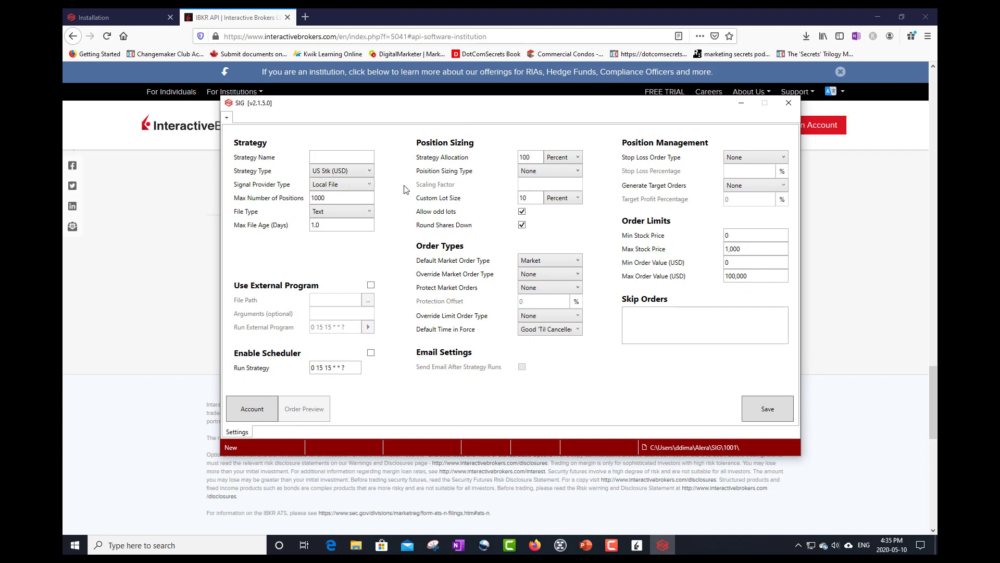
{"action": "left_click_drag", "start_coordinate": [510, 106], "coordinate": [513, 100]}
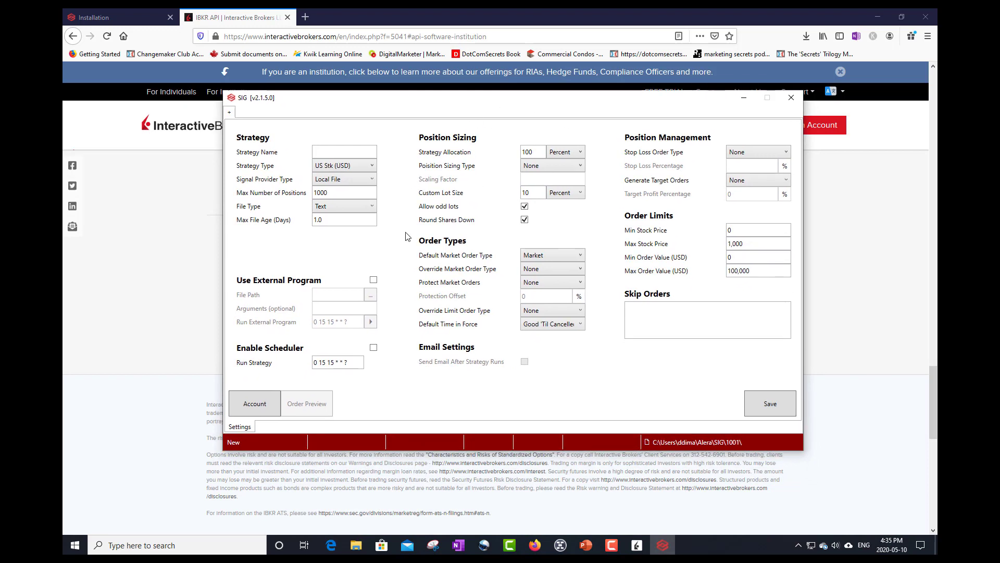
{"action": "left_click", "coordinate": [262, 406]}
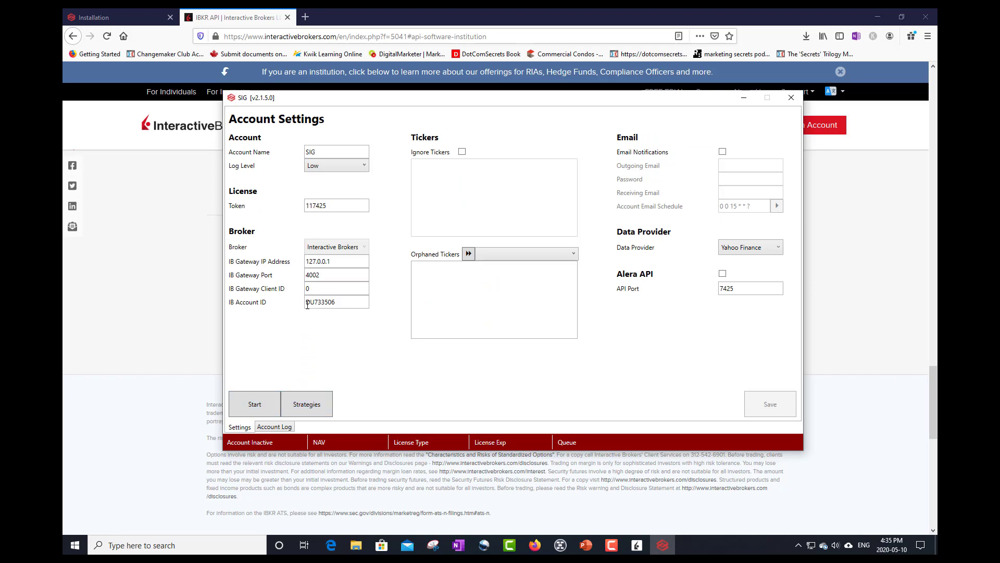
{"action": "key", "text": "Tab"}
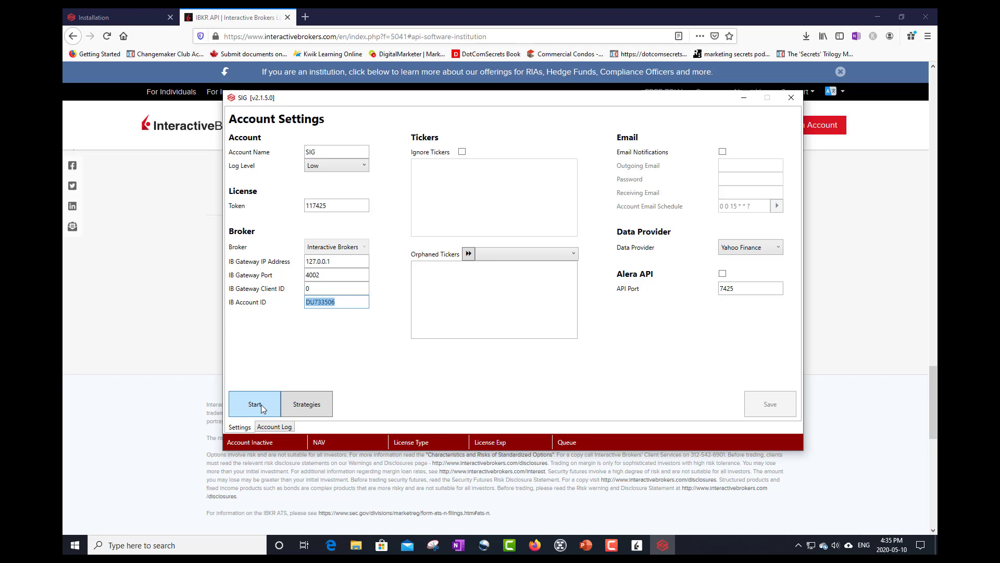
Place the IB Gateway window beside the account settings and start the SIG account
{"action": "left_click", "coordinate": [645, 547]}
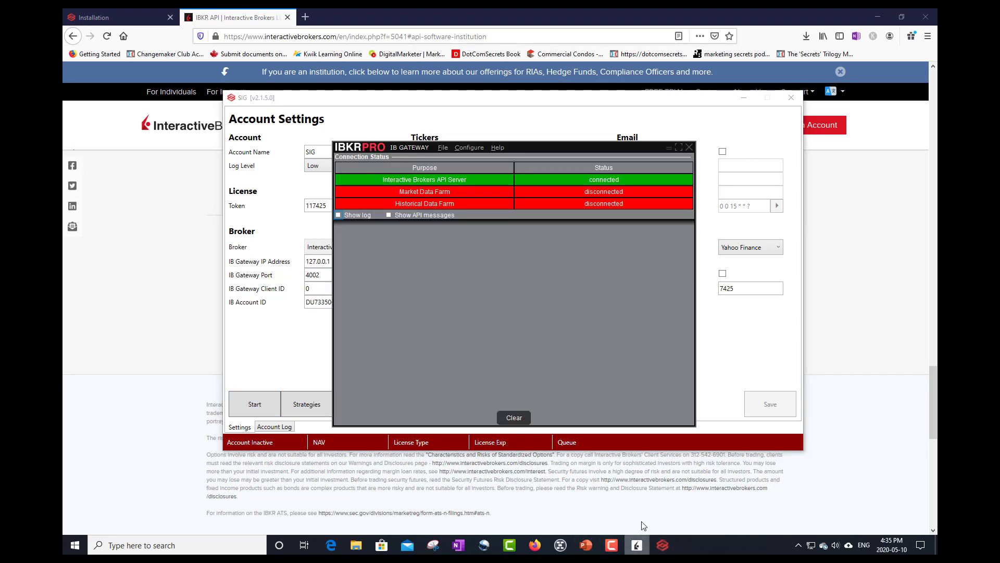
{"action": "left_click_drag", "start_coordinate": [521, 148], "coordinate": [618, 117]}
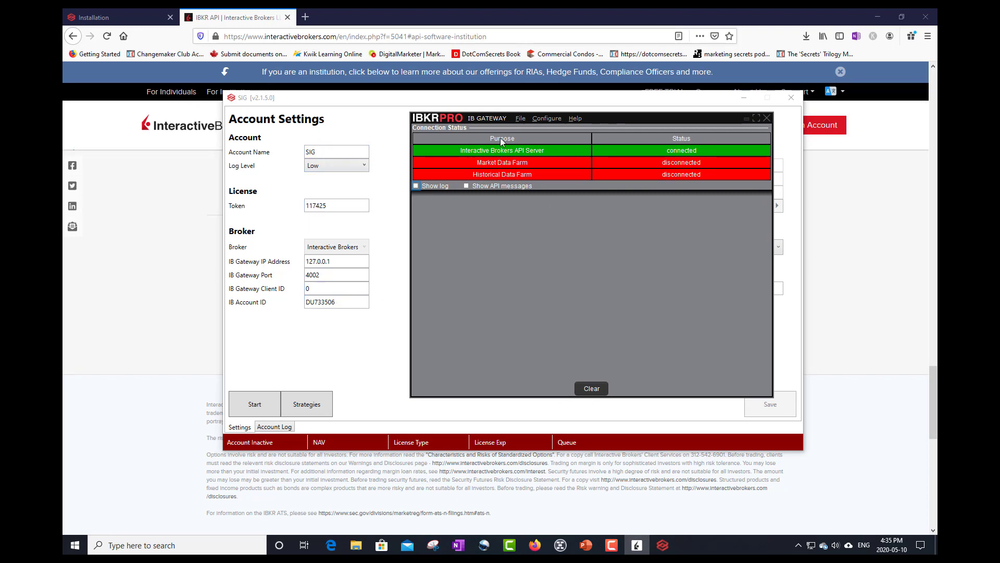
{"action": "left_click", "coordinate": [255, 403]}
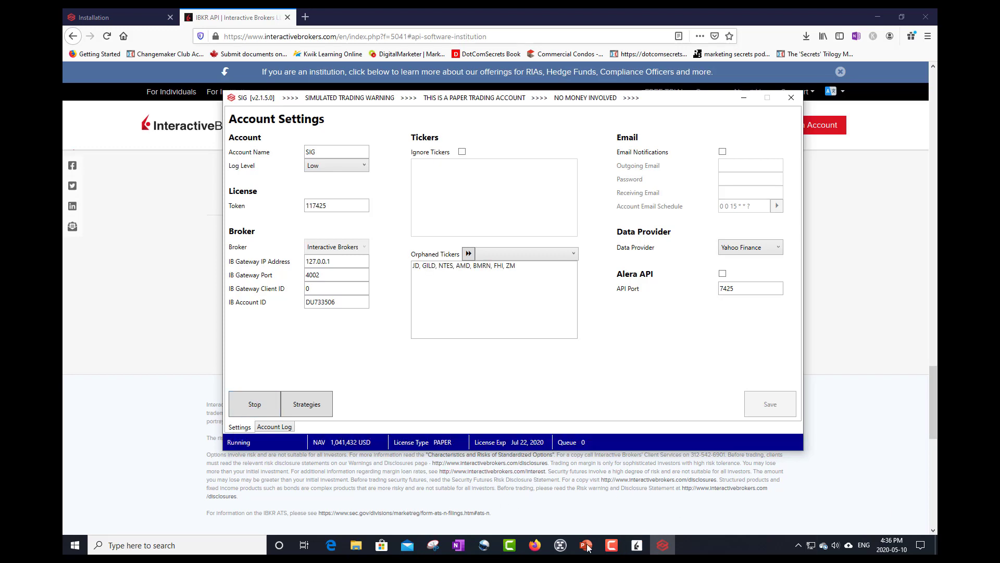
Bring IB Gateway in front of the account settings to check its API client connection status
{"action": "left_click", "coordinate": [666, 548]}
{"action": "left_click", "coordinate": [665, 549]}
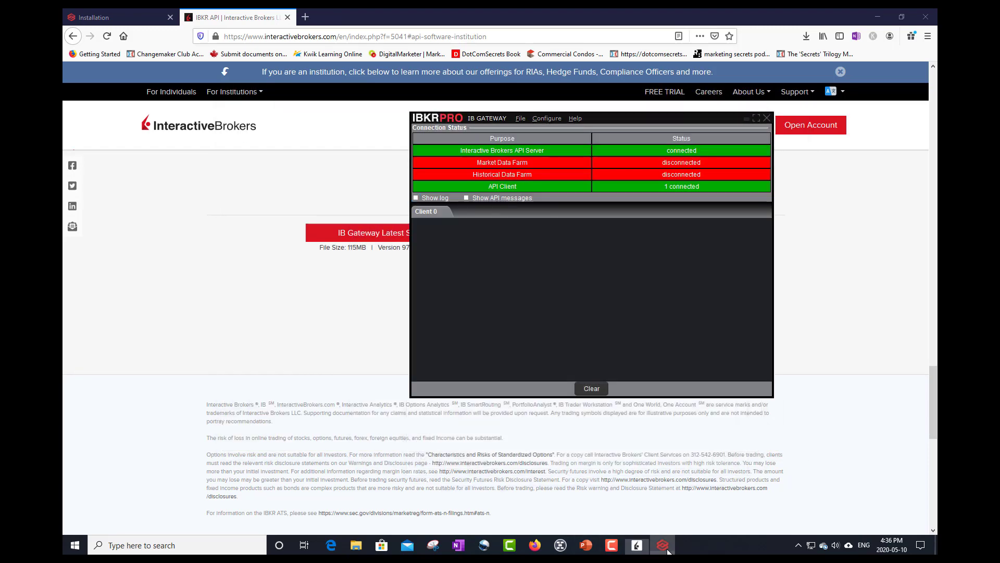
{"action": "left_click", "coordinate": [637, 545]}
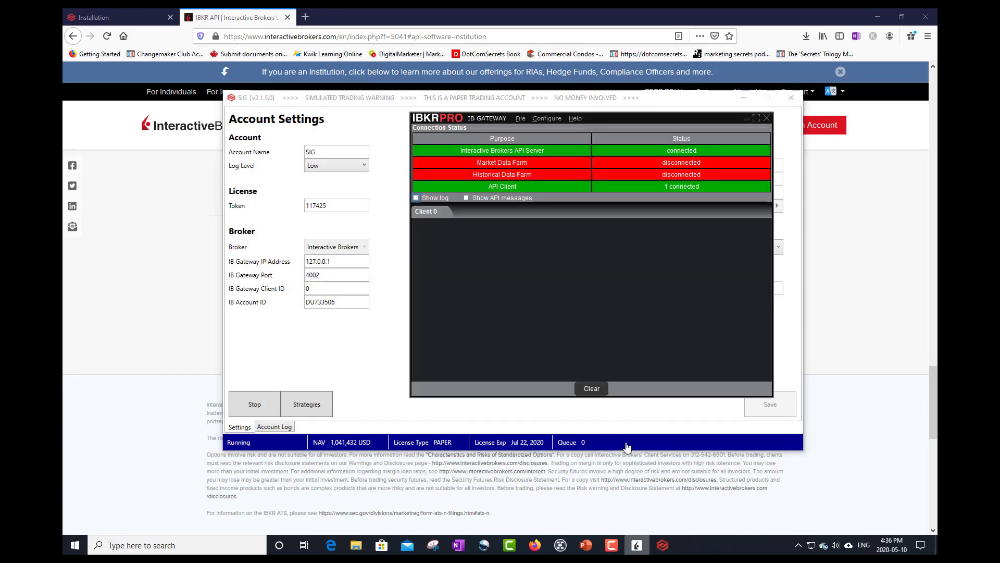
{"action": "left_click_drag", "start_coordinate": [606, 119], "coordinate": [585, 127]}
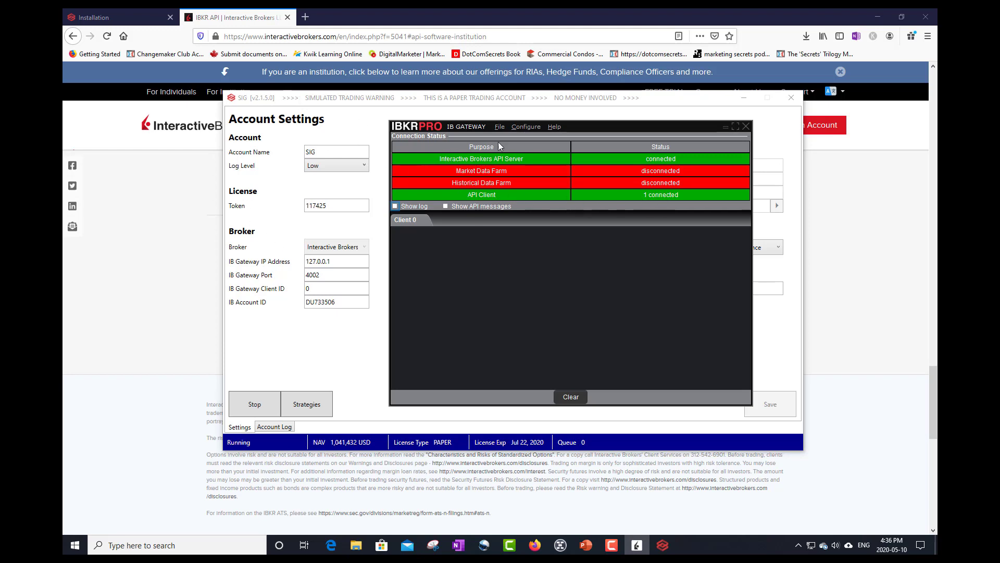
Review the API settings in the IB Gateway configuration, including Read-Only API, socket port and trusted IPs, and close it
{"action": "left_click", "coordinate": [526, 127]}
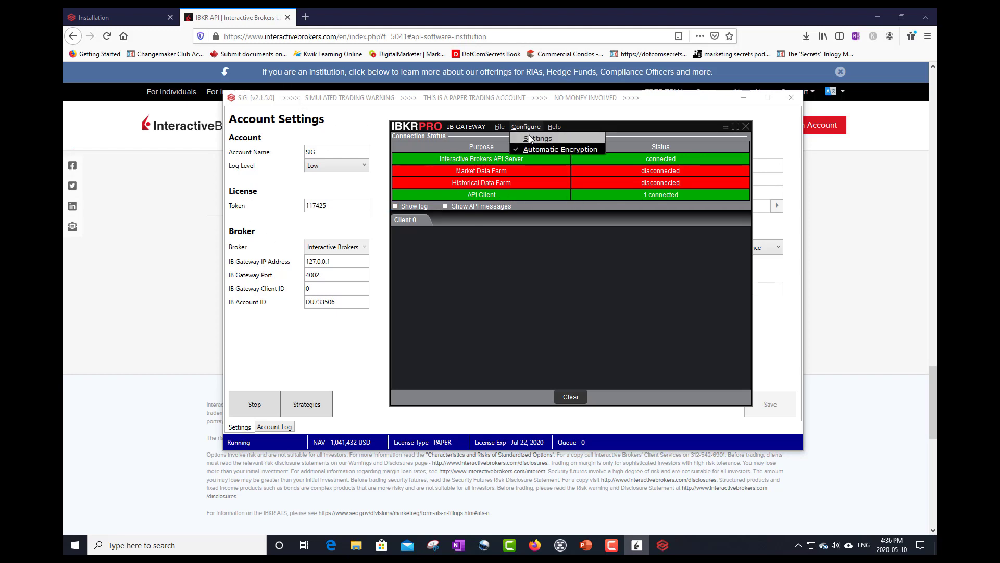
{"action": "left_click", "coordinate": [529, 138]}
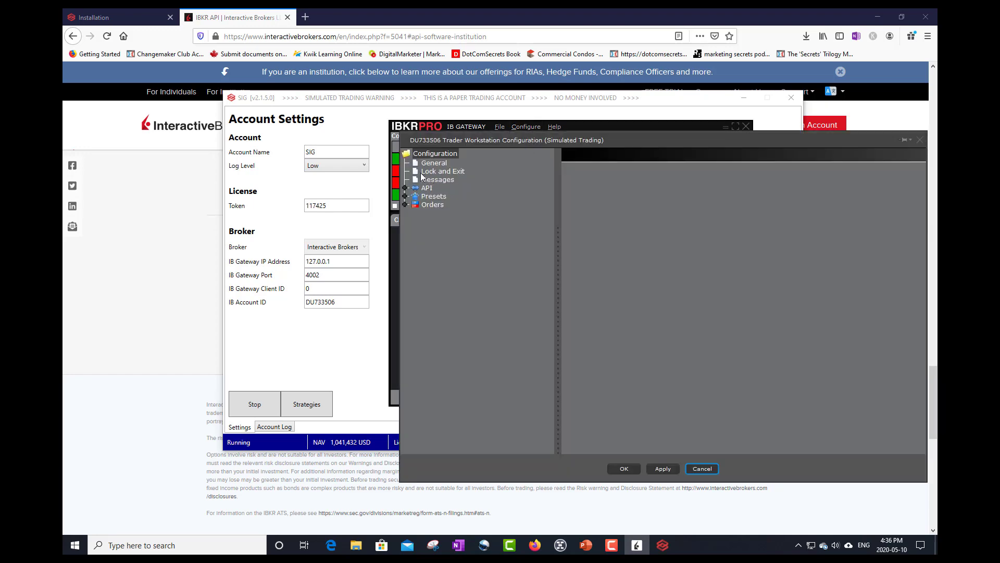
{"action": "left_click", "coordinate": [405, 188]}
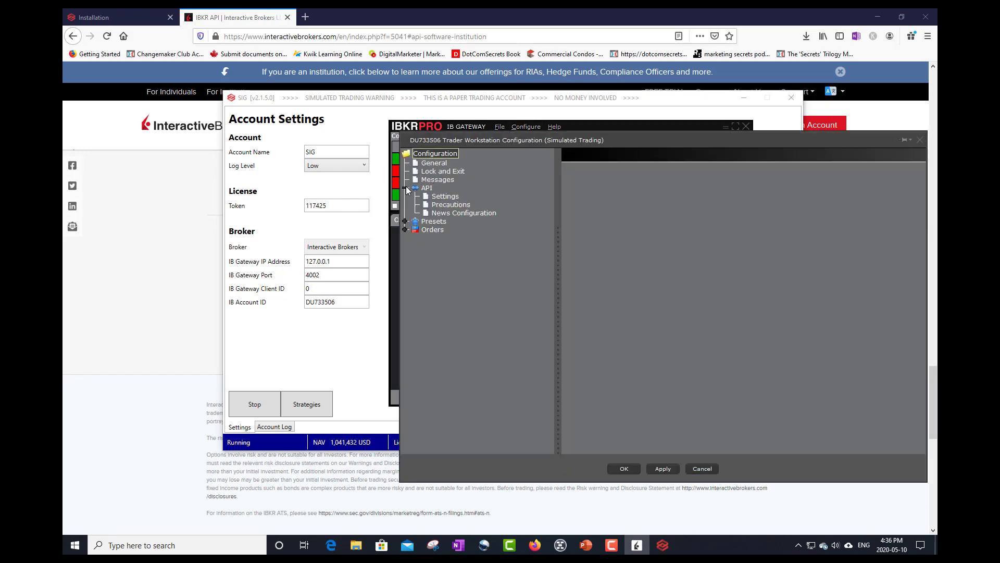
{"action": "left_click", "coordinate": [446, 196]}
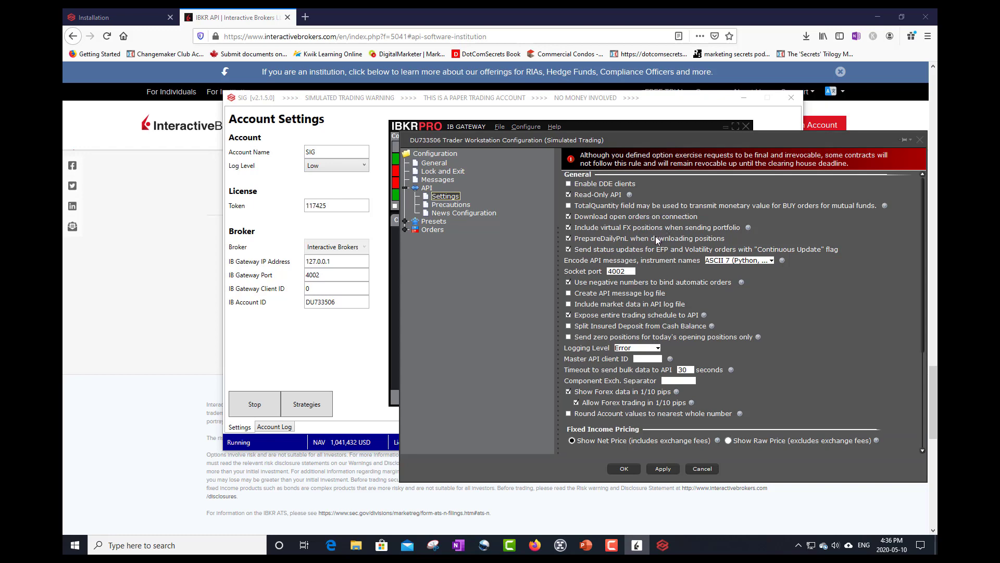
{"action": "scroll", "coordinate": [657, 238], "scroll_direction": "down", "scroll_amount": 2}
{"action": "scroll", "coordinate": [657, 240], "scroll_direction": "down", "scroll_amount": 3}
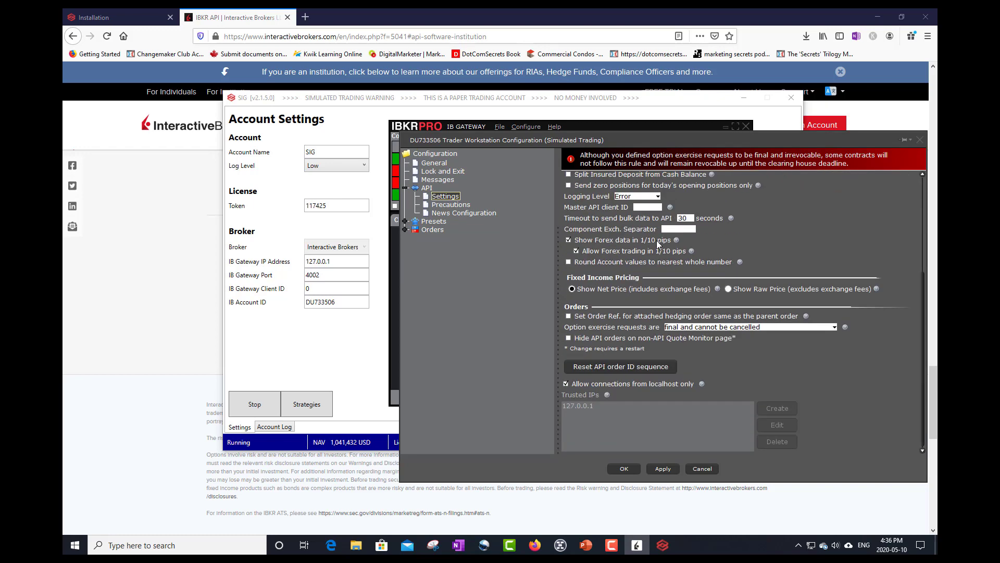
{"action": "scroll", "coordinate": [602, 300], "scroll_direction": "up", "scroll_amount": 4}
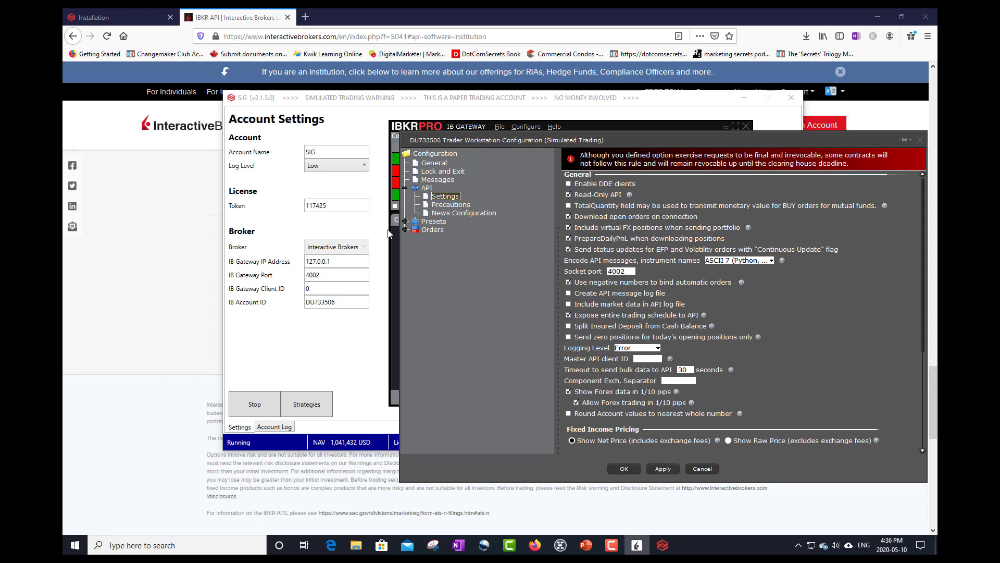
{"action": "left_click", "coordinate": [624, 469]}
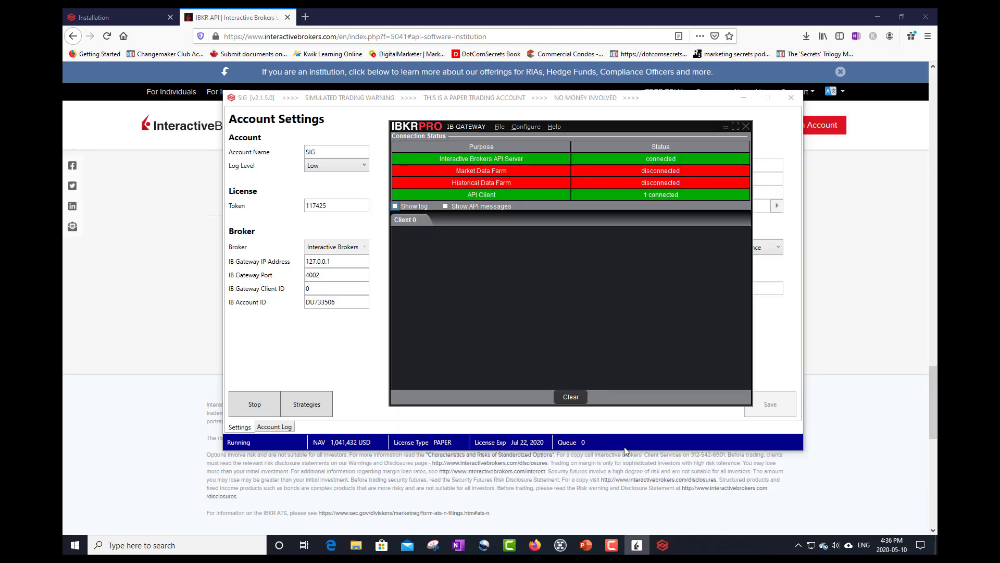
Minimize IB Gateway and open the strategy settings of the SIG account
{"action": "left_click", "coordinate": [725, 127]}
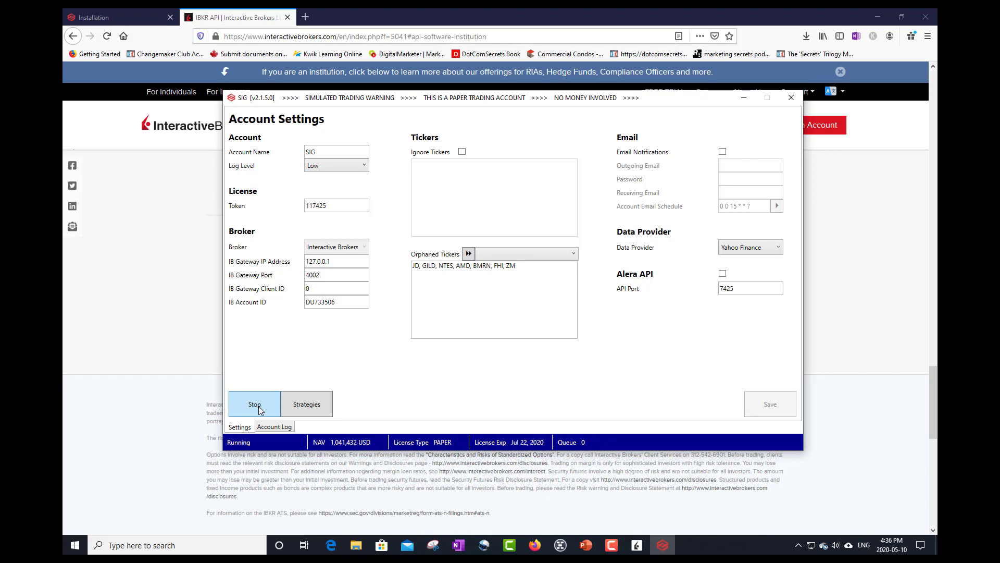
{"action": "left_click", "coordinate": [301, 412]}
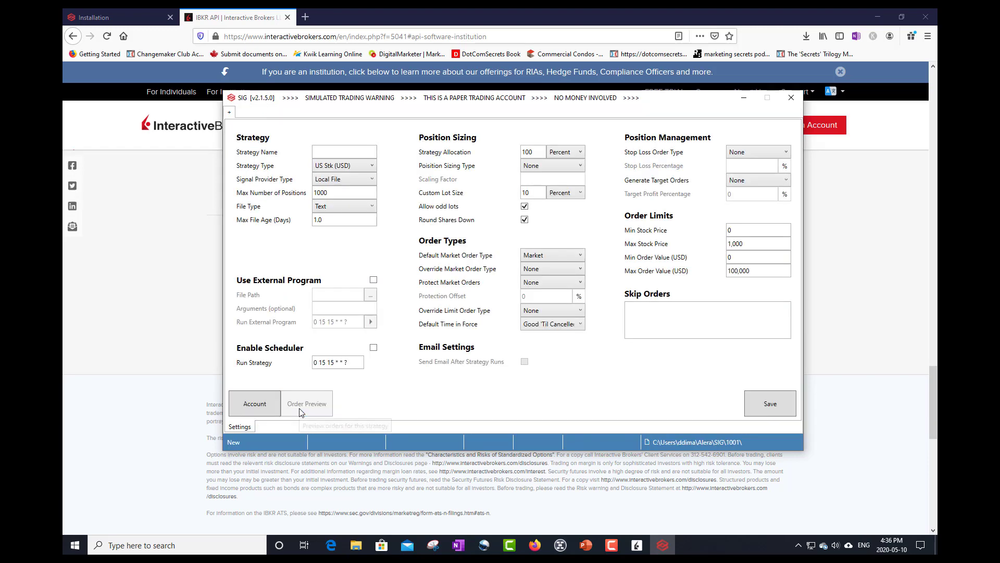
Name the strategy GD - RSI-2, choose US Stk (USD) as its type and Google Drive File as its signal provider
{"action": "mouse_move", "coordinate": [453, 100]}
{"action": "left_mouse_down"}
{"action": "mouse_move", "coordinate": [467, 101]}
{"action": "mouse_move", "coordinate": [441, 104]}
{"action": "left_mouse_up"}
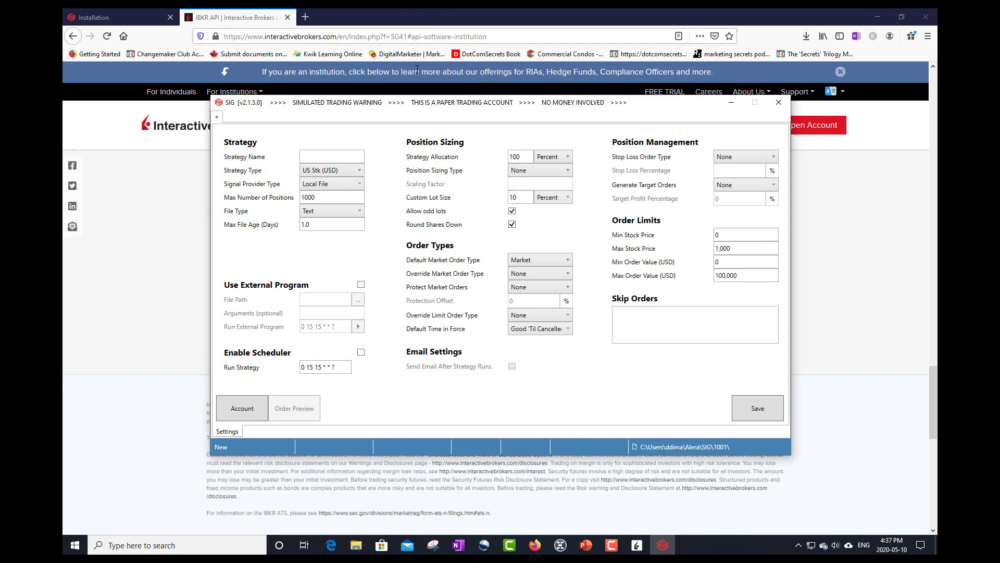
{"action": "left_click", "coordinate": [319, 158]}
{"action": "type", "text": "GD - RSI-2"}
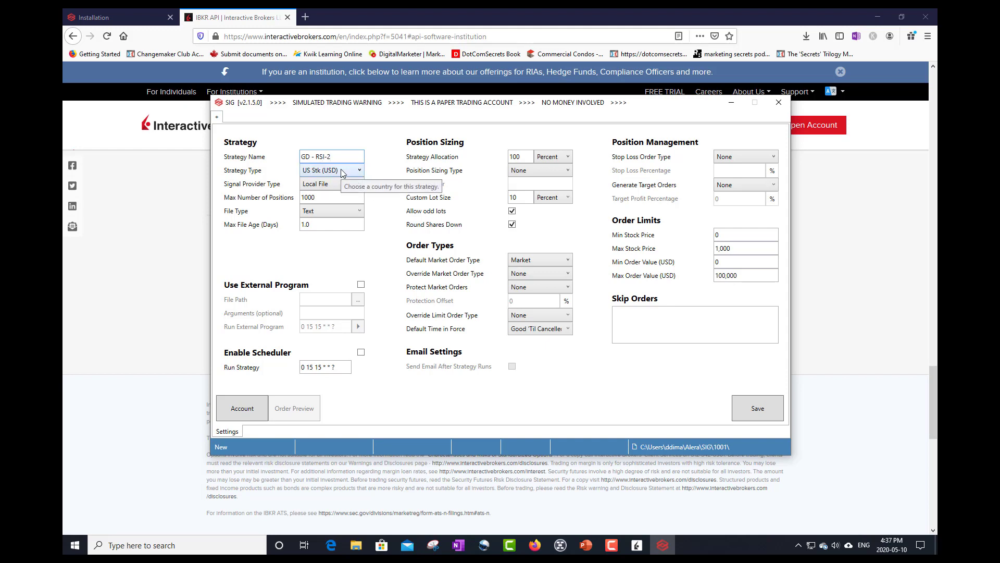
{"action": "left_click", "coordinate": [343, 172]}
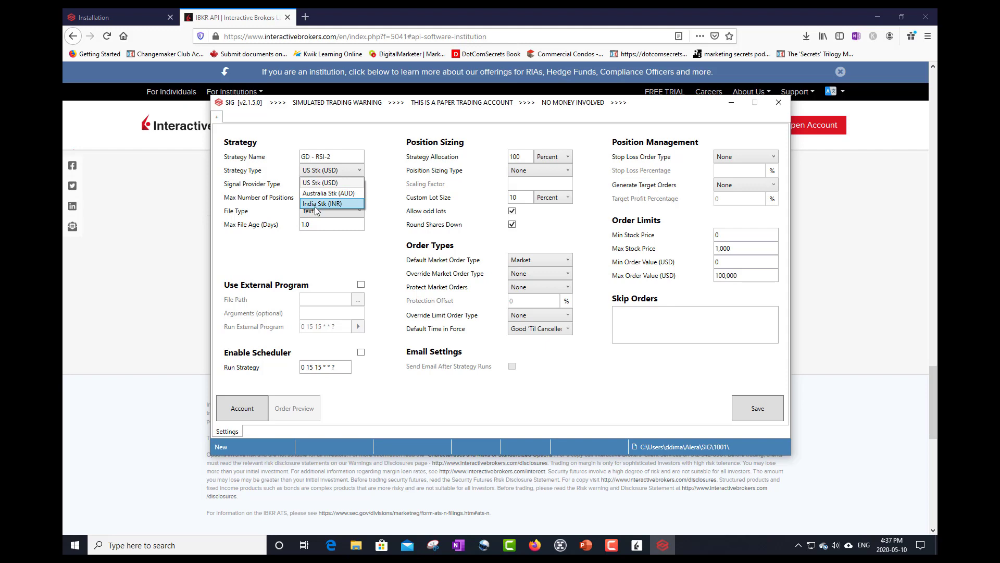
{"action": "left_click", "coordinate": [328, 183]}
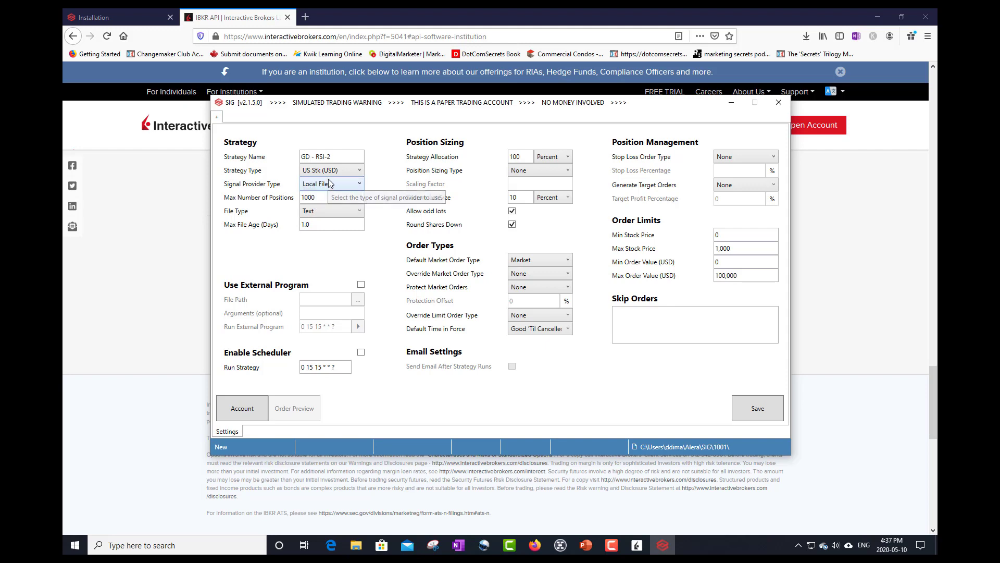
{"action": "left_click", "coordinate": [328, 183]}
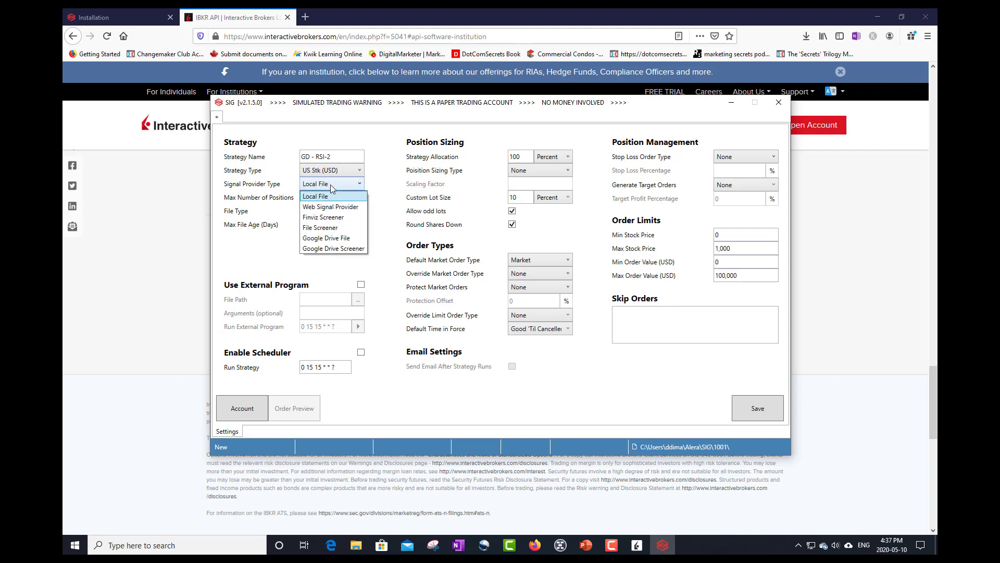
{"action": "left_click", "coordinate": [330, 239]}
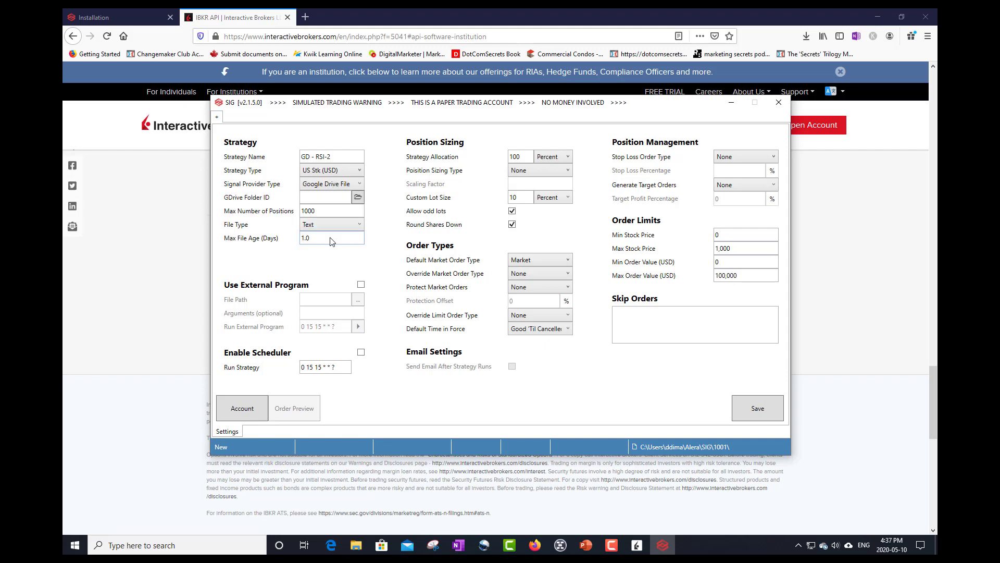
{"action": "left_click", "coordinate": [327, 198]}
Open systematic-investors.com in a new browser tab and view the latest daily RSI-2 Pullback scan from the Free Daily Strategy Scans
{"action": "left_click", "coordinate": [305, 17]}
{"action": "left_click", "coordinate": [318, 37]}
{"action": "type", "text": "s"}
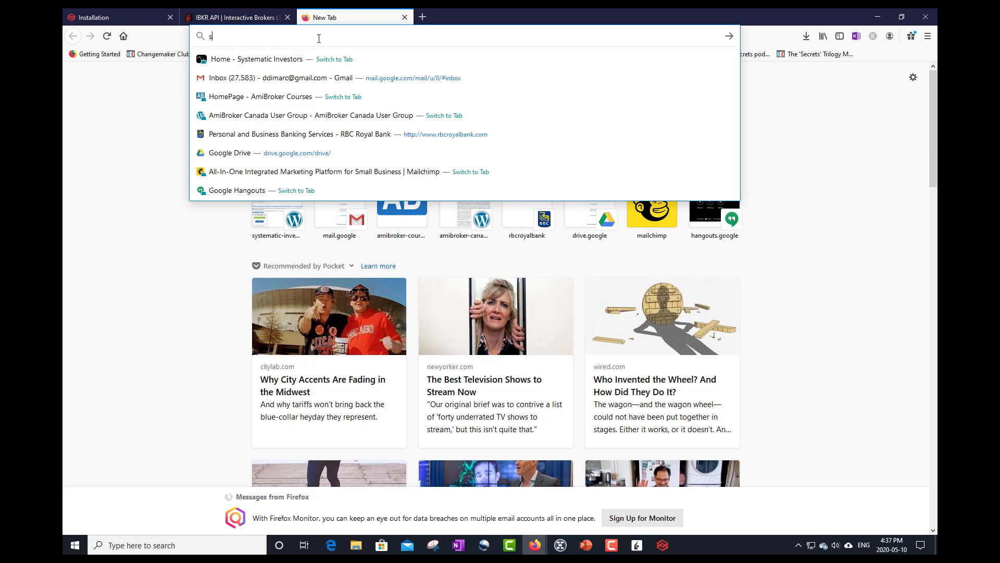
{"action": "type", "text": "ystematic-investors.com"}
{"action": "key", "text": "Return"}
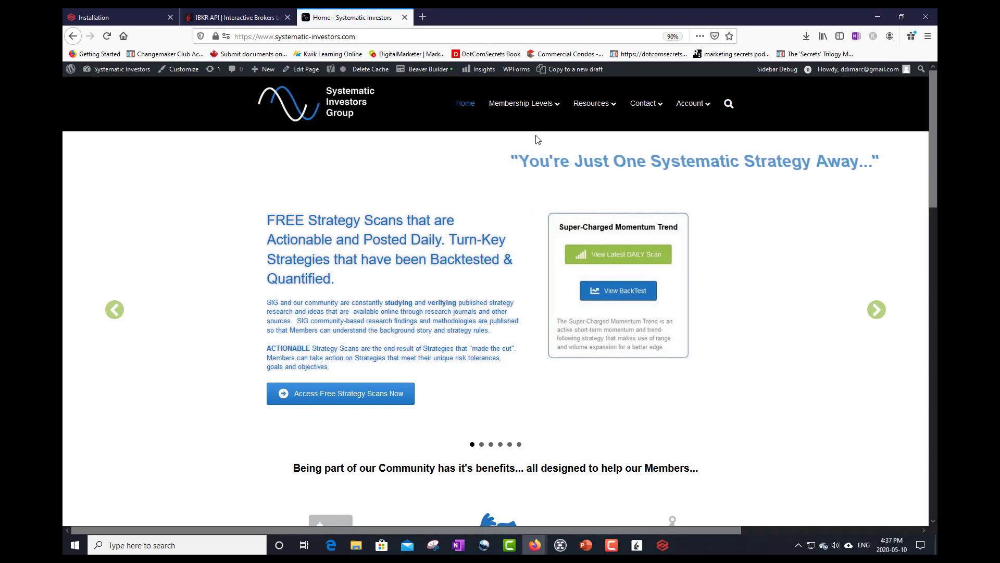
{"action": "mouse_move", "coordinate": [594, 104]}
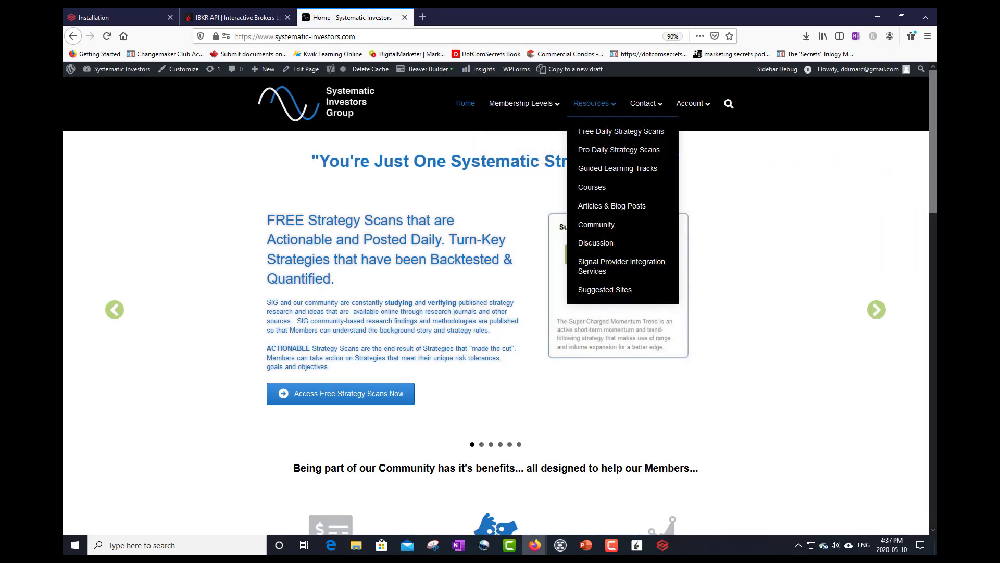
{"action": "left_click", "coordinate": [589, 131]}
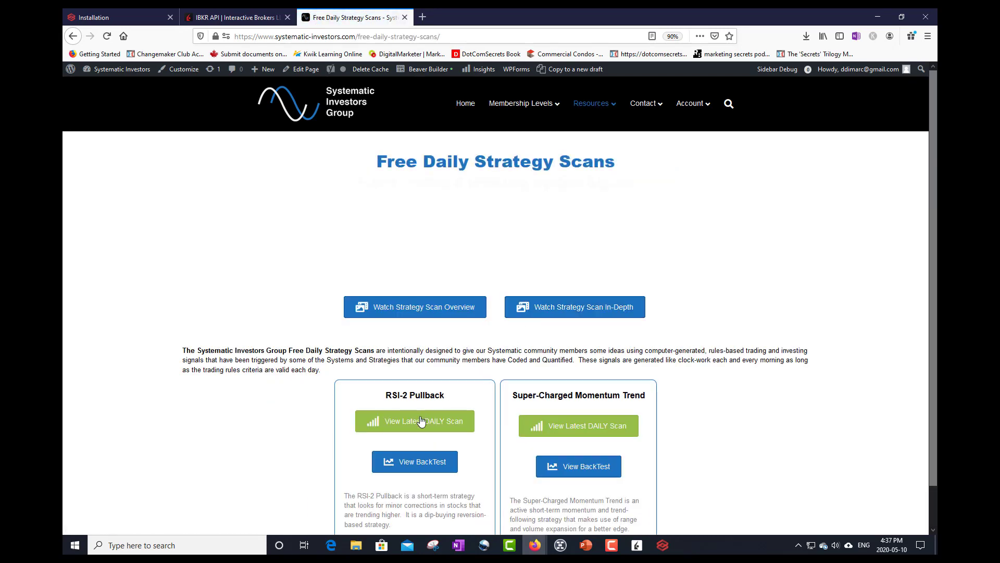
{"action": "left_click", "coordinate": [417, 421]}
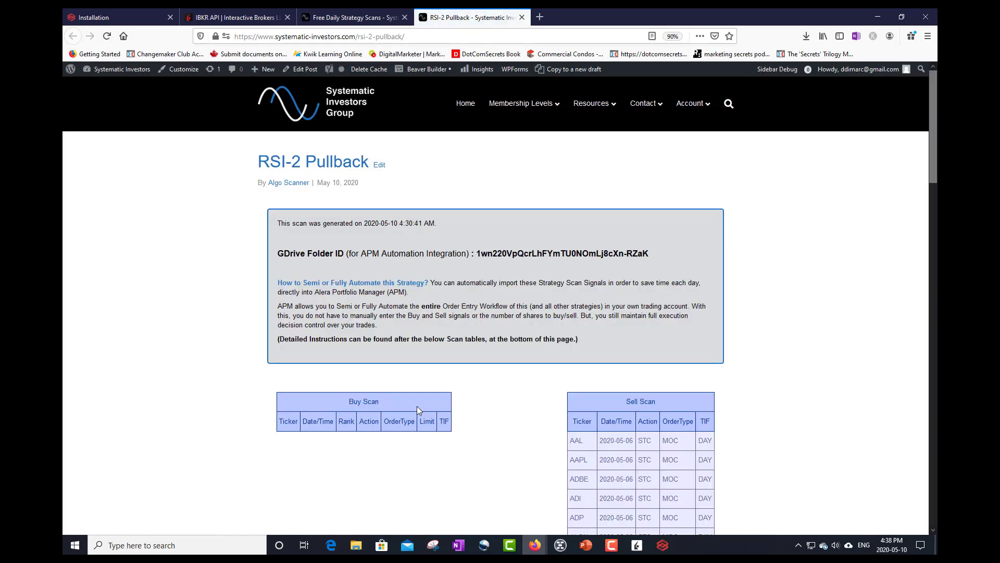
Examine the Buy Scan and Sell Scan tables on the RSI-2 Pullback page
{"action": "scroll", "coordinate": [453, 354], "scroll_direction": "down", "scroll_amount": 5}
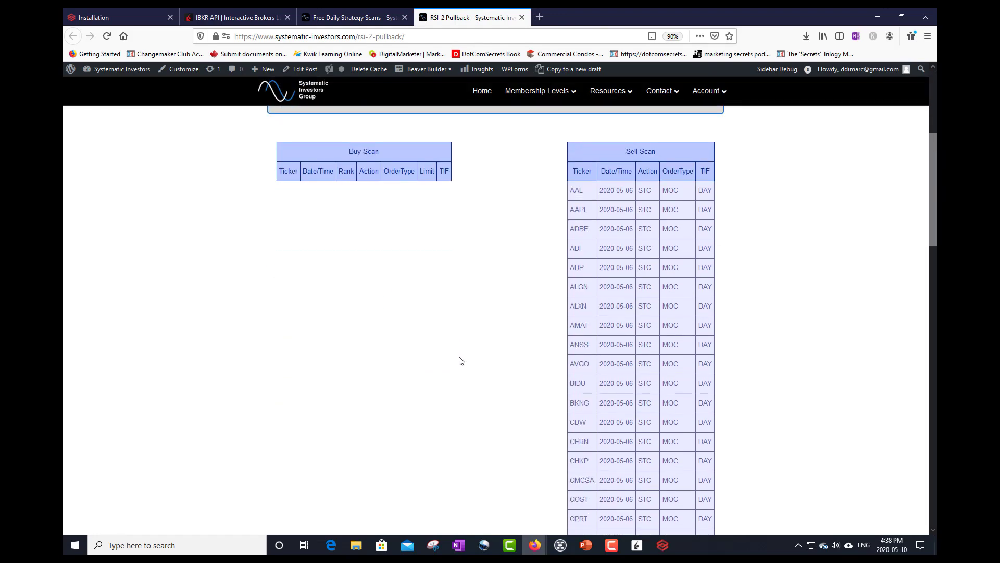
{"action": "scroll", "coordinate": [460, 360], "scroll_direction": "down", "scroll_amount": 2}
{"action": "scroll", "coordinate": [461, 361], "scroll_direction": "up", "scroll_amount": 7}
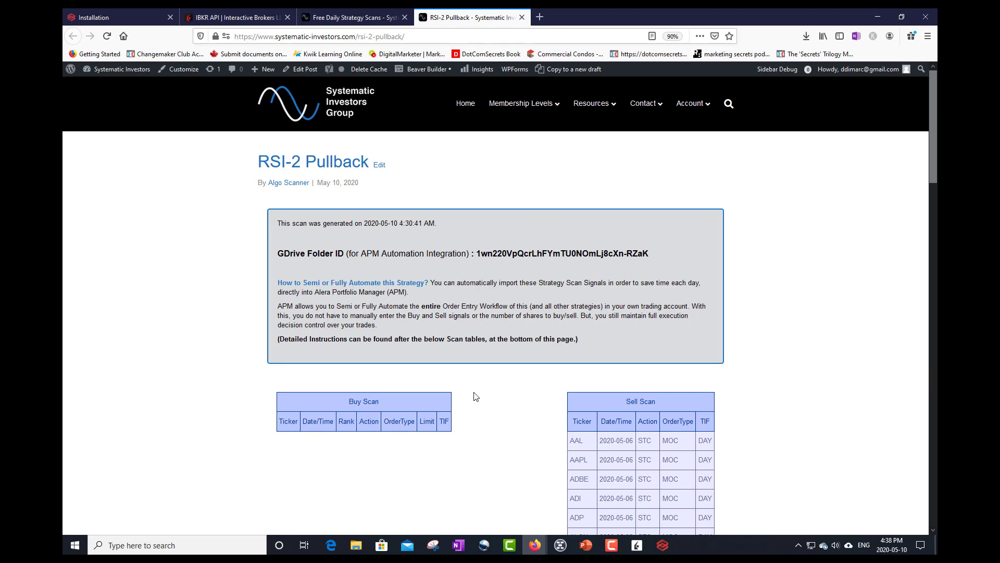
{"action": "scroll", "coordinate": [482, 398], "scroll_direction": "down", "scroll_amount": 2}
{"action": "left_click_drag", "start_coordinate": [570, 342], "coordinate": [626, 342]}
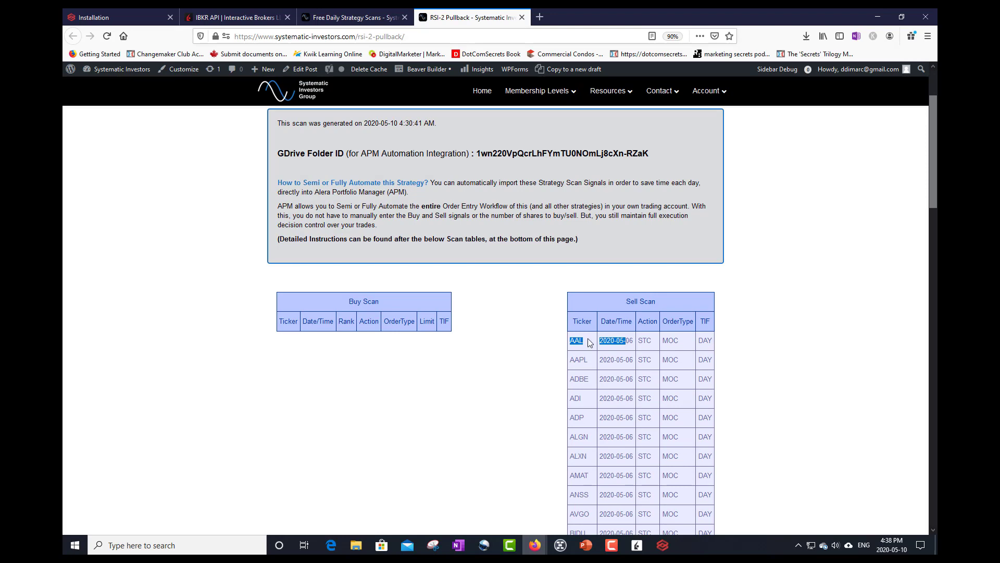
{"action": "scroll", "coordinate": [609, 376], "scroll_direction": "down", "scroll_amount": 3}
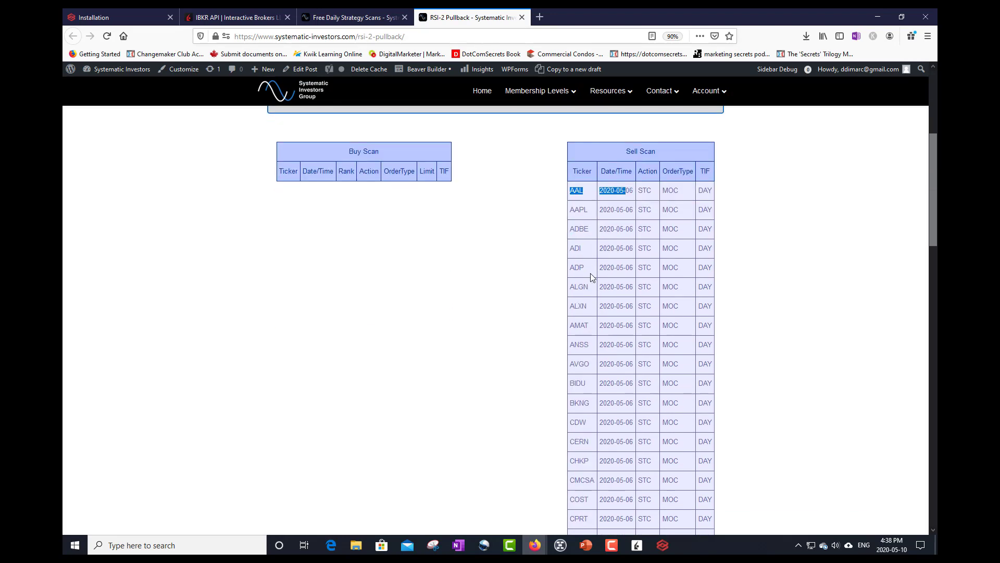
{"action": "scroll", "coordinate": [603, 259], "scroll_direction": "up", "scroll_amount": 5}
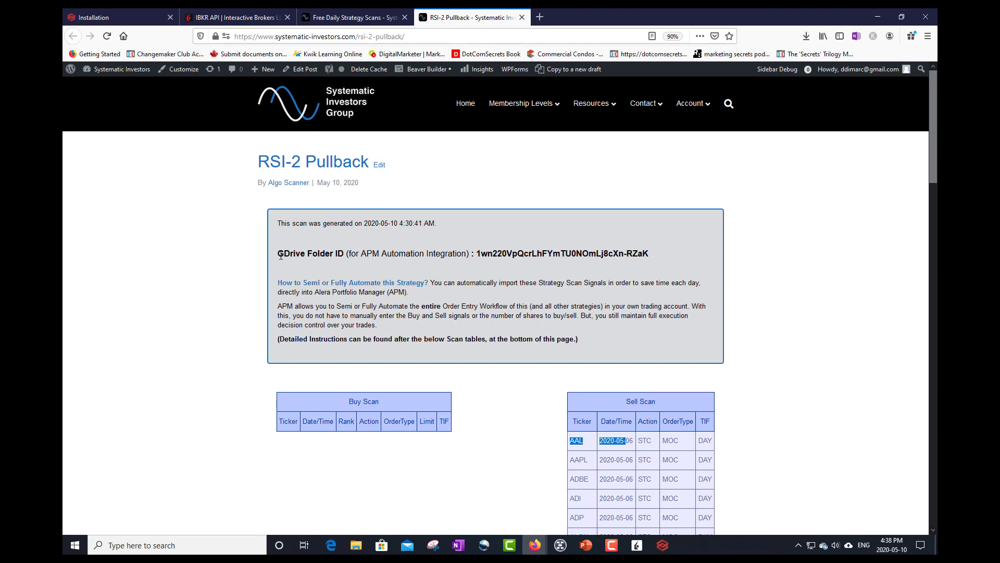
Copy the GDrive Folder ID from the RSI-2 Pullback page into the strategy's GDrive Folder ID setting
{"action": "left_click_drag", "start_coordinate": [278, 254], "coordinate": [337, 254]}
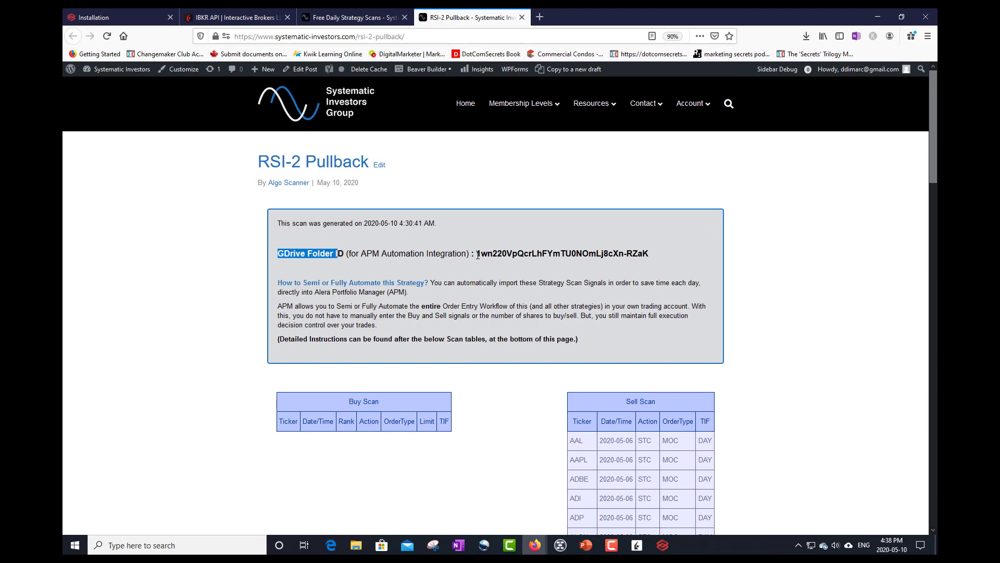
{"action": "left_click_drag", "start_coordinate": [478, 255], "coordinate": [646, 255]}
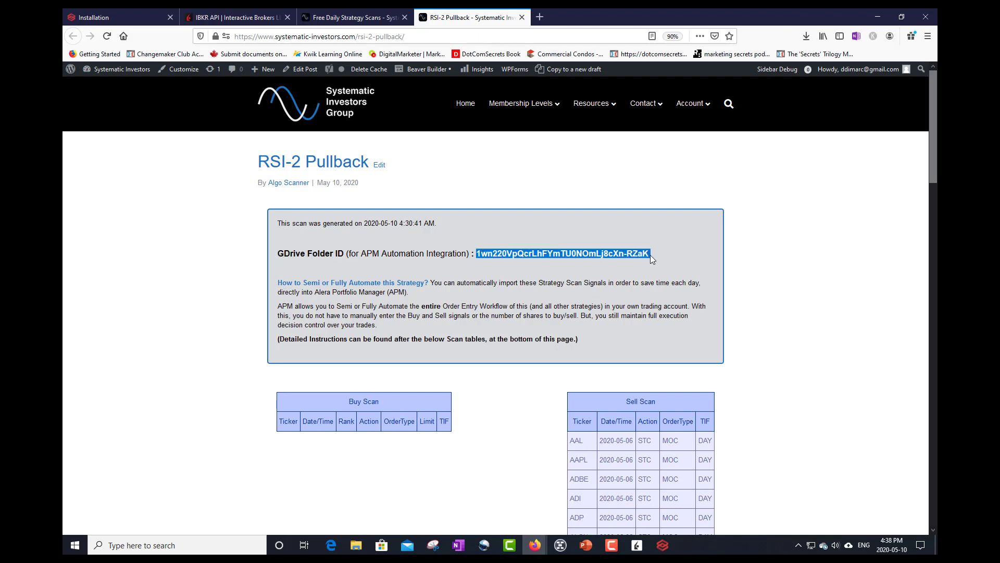
{"action": "right_click", "coordinate": [649, 255]}
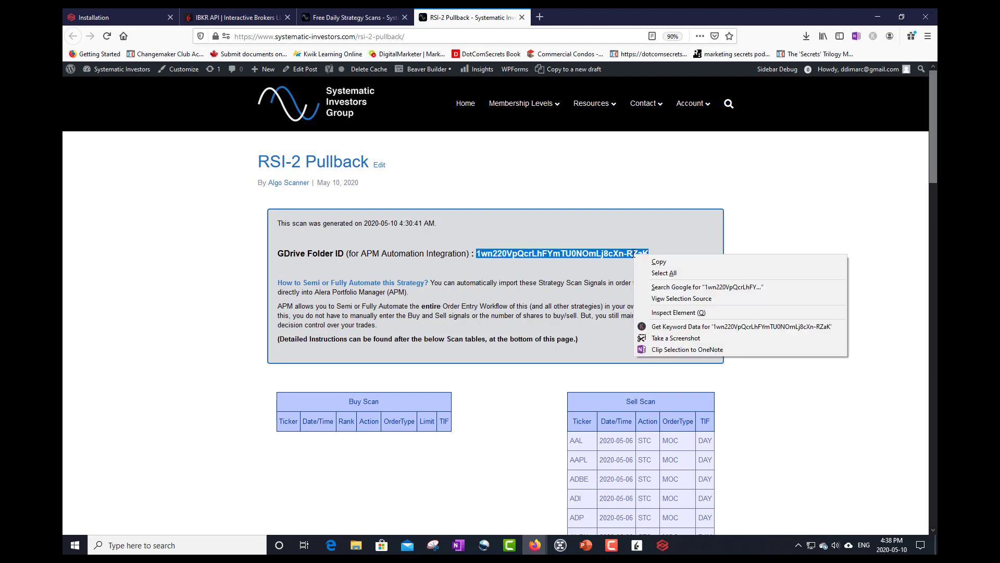
{"action": "left_click", "coordinate": [650, 263]}
{"action": "mouse_move", "coordinate": [661, 550]}
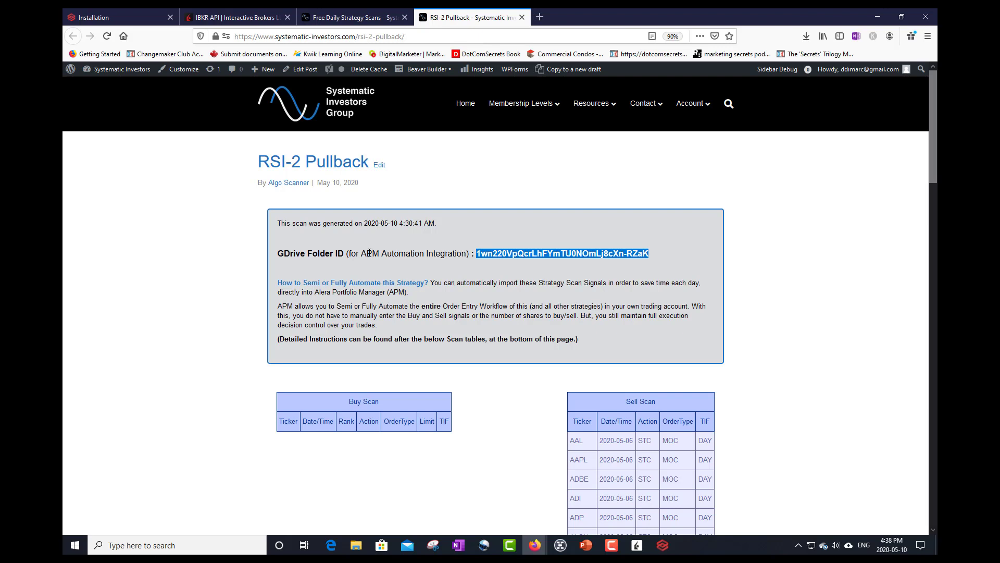
{"action": "left_click", "coordinate": [662, 545]}
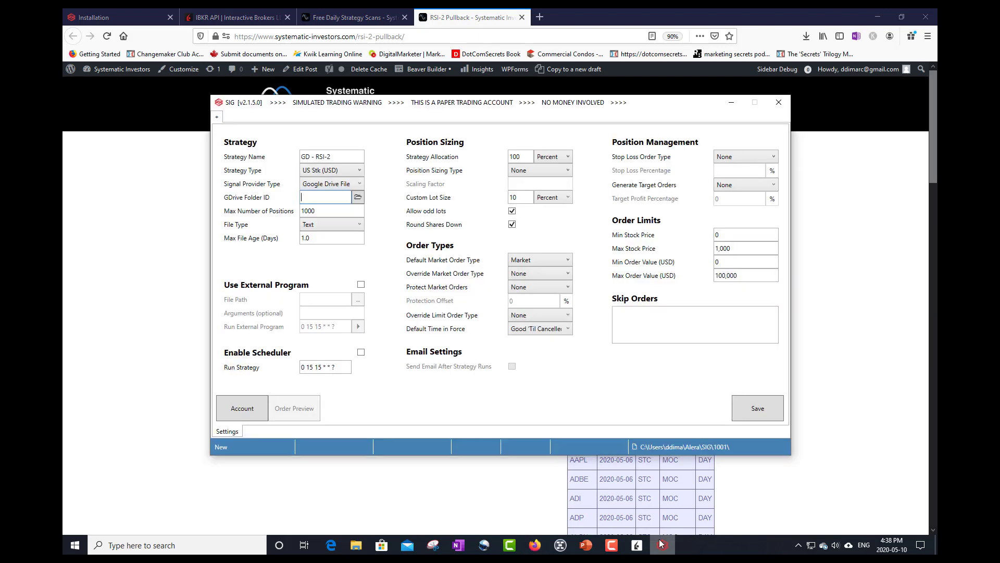
{"action": "right_click", "coordinate": [325, 197]}
{"action": "left_click", "coordinate": [343, 227]}
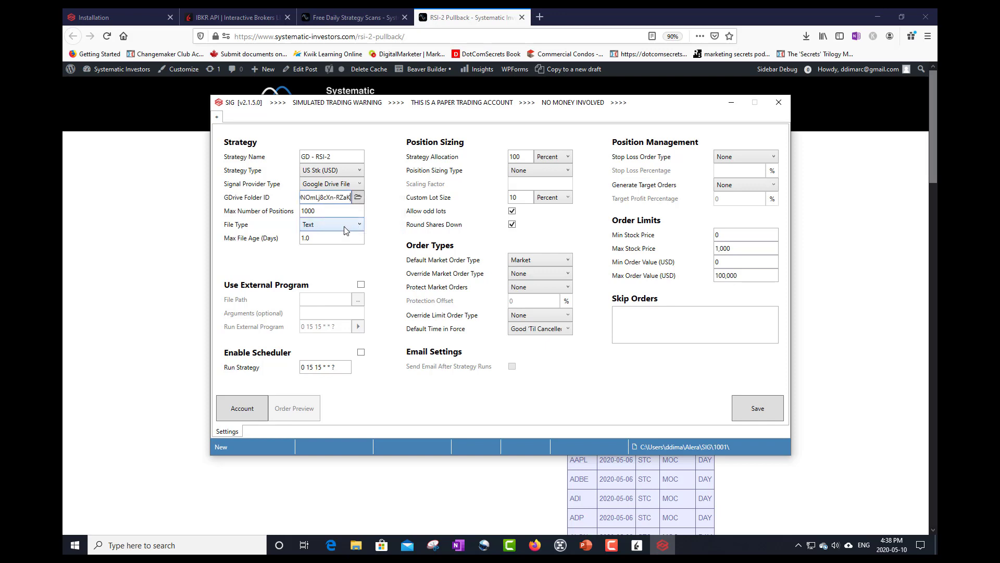
Open the RSI-2 Pullback backtest on systematic-investors.com in a new tab and check its maximum number of positions and position sizing
{"action": "double_click", "coordinate": [319, 211]}
{"action": "left_click", "coordinate": [540, 18]}
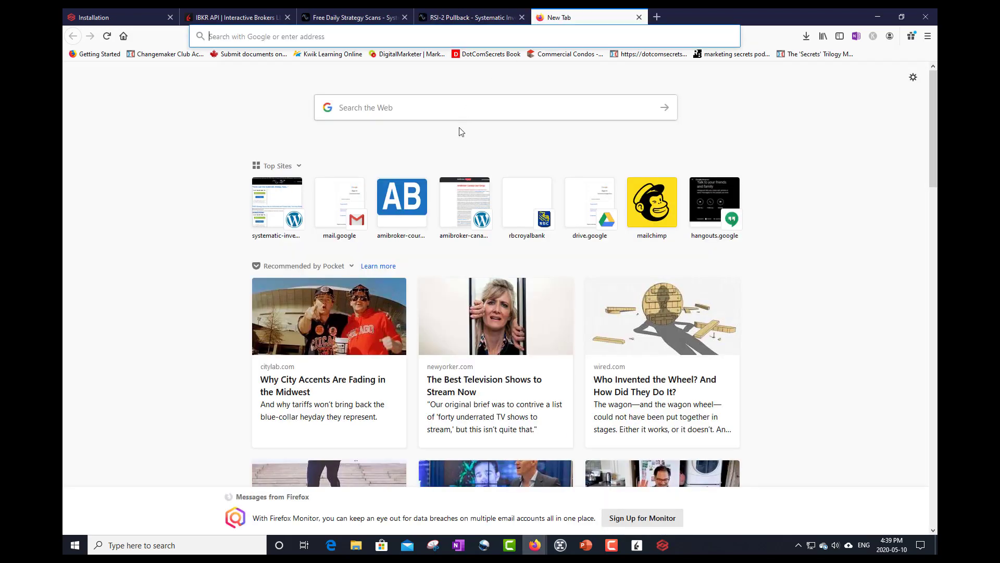
{"action": "left_click", "coordinate": [438, 37]}
{"action": "type", "text": "systematic-investors.com/"}
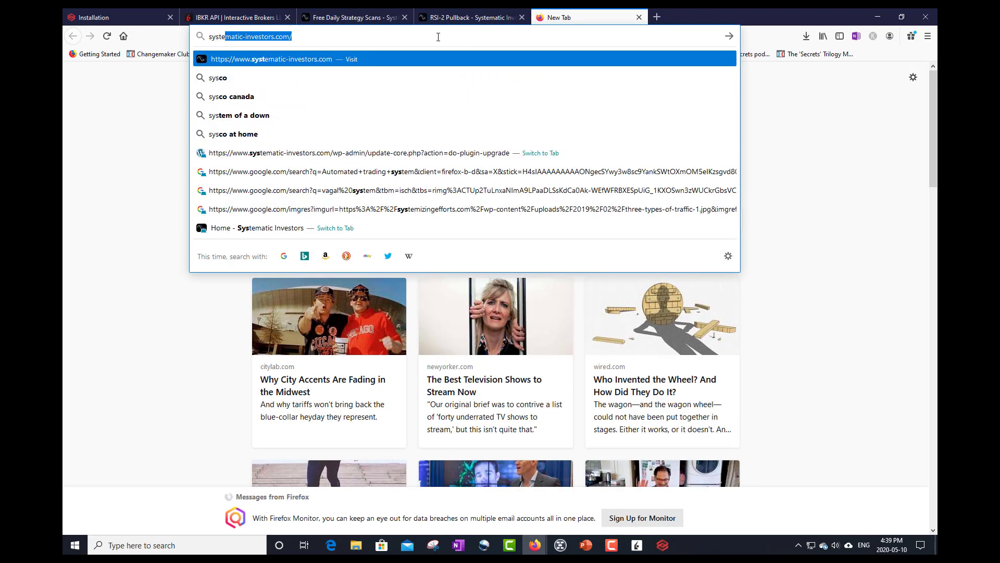
{"action": "key", "text": "Return"}
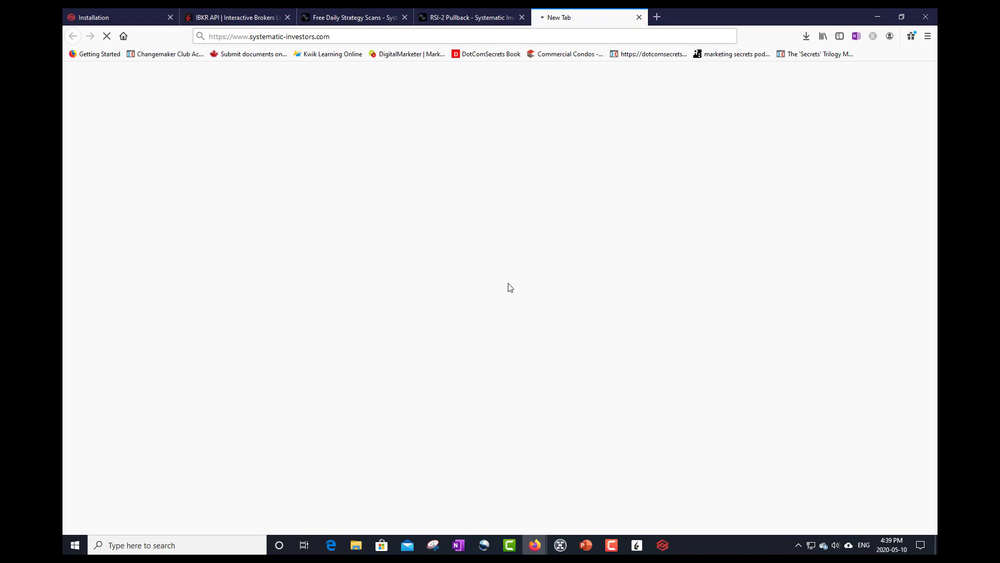
{"action": "mouse_move", "coordinate": [604, 103]}
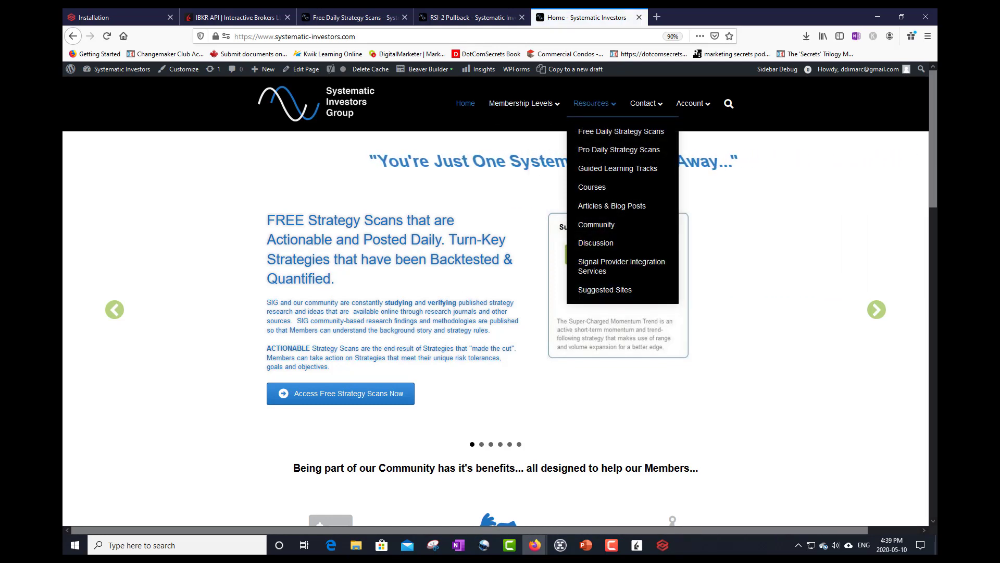
{"action": "left_click", "coordinate": [597, 135]}
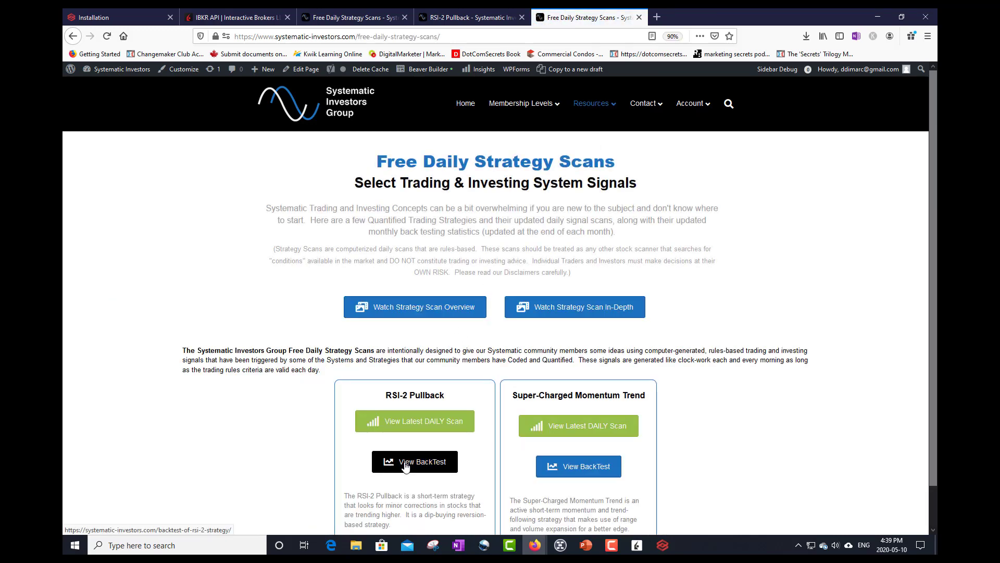
{"action": "left_click", "coordinate": [409, 458]}
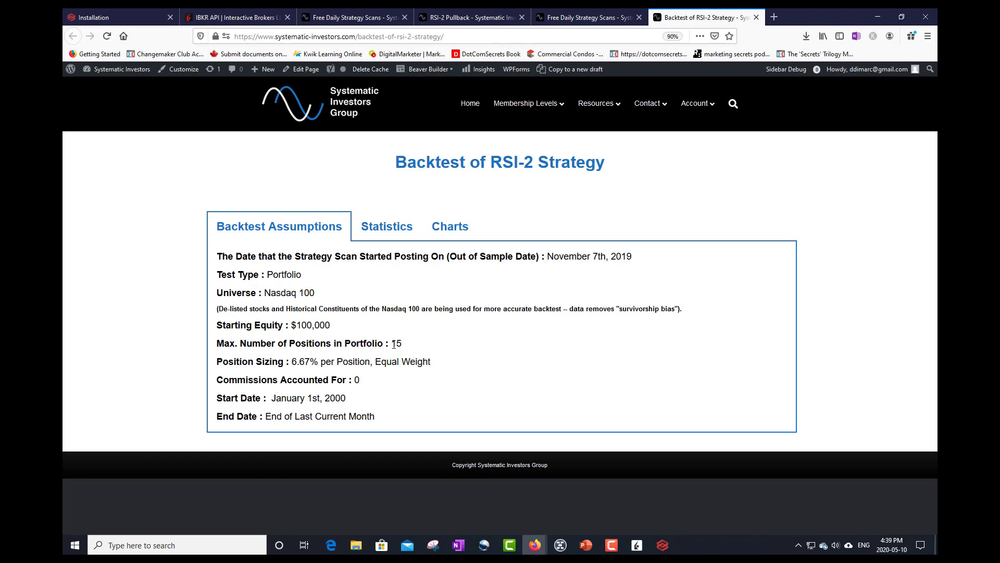
{"action": "left_click_drag", "start_coordinate": [394, 343], "coordinate": [411, 348]}
{"action": "left_click_drag", "start_coordinate": [293, 363], "coordinate": [319, 363]}
Return to the SIG strategy settings and set the maximum number of positions to 17 and the file type to CSV
{"action": "left_click", "coordinate": [659, 550]}
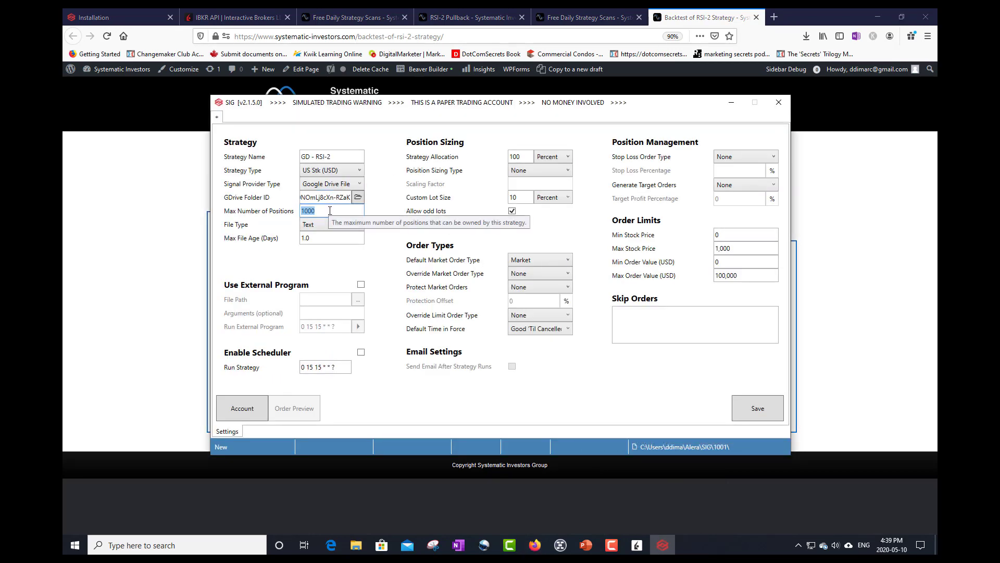
{"action": "type", "text": "1"}
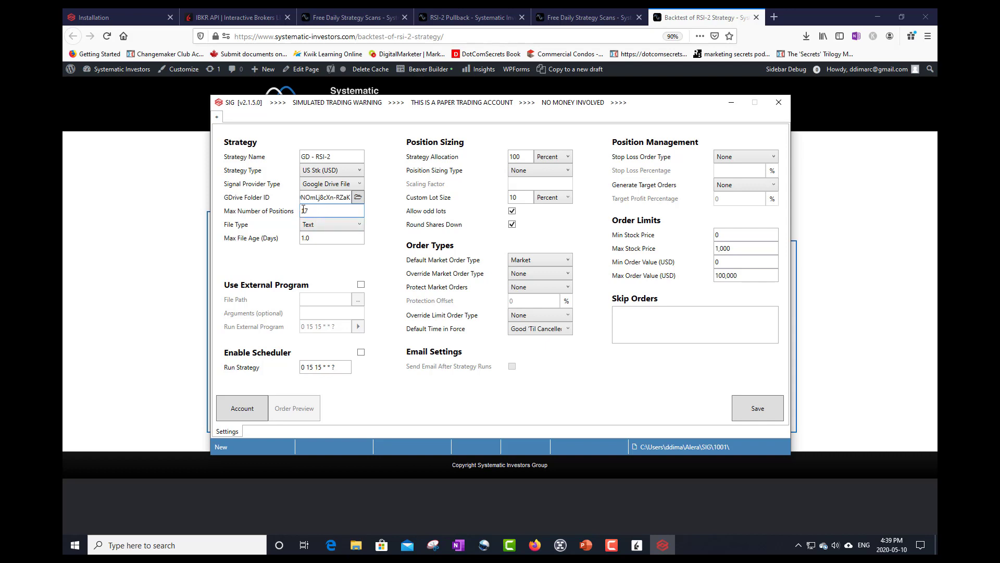
{"action": "type", "text": "7"}
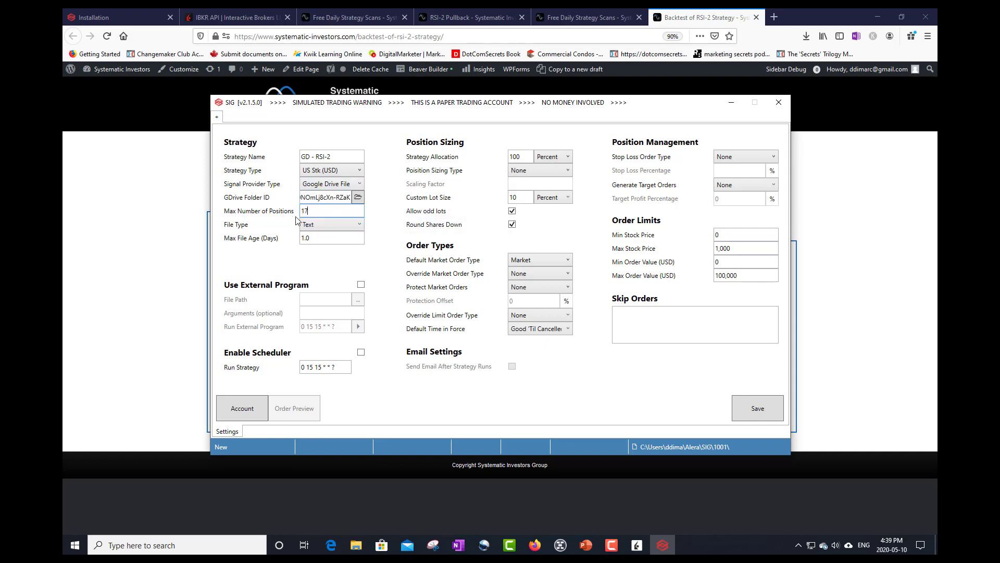
{"action": "left_click", "coordinate": [322, 225]}
{"action": "left_click", "coordinate": [318, 248]}
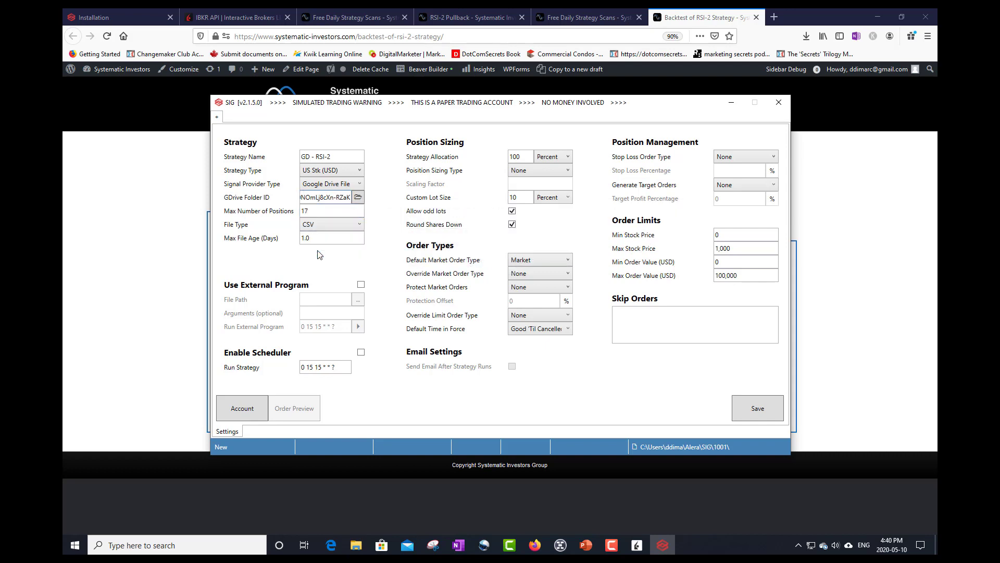
Set the strategy's run schedule to 0 15 9 * * ?
{"action": "left_click", "coordinate": [316, 240]}
{"action": "left_click", "coordinate": [319, 368]}
{"action": "left_click_drag", "start_coordinate": [314, 367], "coordinate": [321, 368]}
{"action": "type", "text": "9"}
{"action": "mouse_move", "coordinate": [247, 371]}
Move the SIG window slightly and set the strategy allocation to 20 percent
{"action": "left_click_drag", "start_coordinate": [454, 104], "coordinate": [478, 100]}
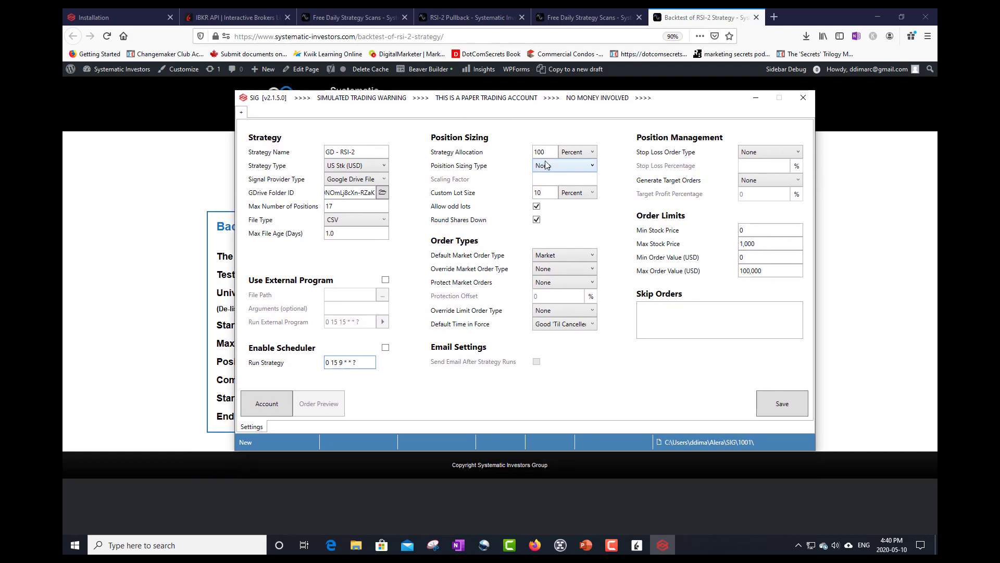
{"action": "left_click_drag", "start_coordinate": [549, 152], "coordinate": [525, 154]}
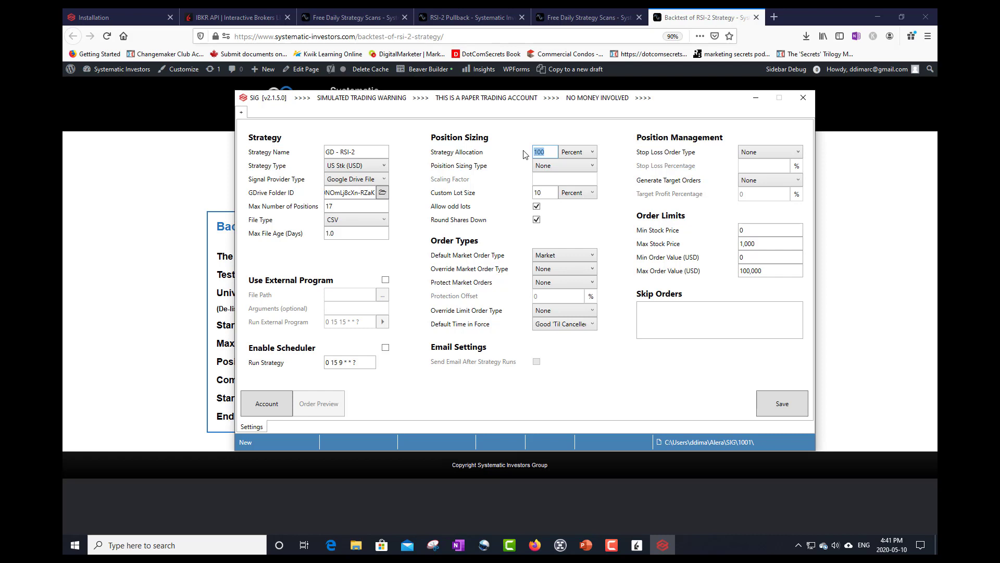
{"action": "type", "text": "20"}
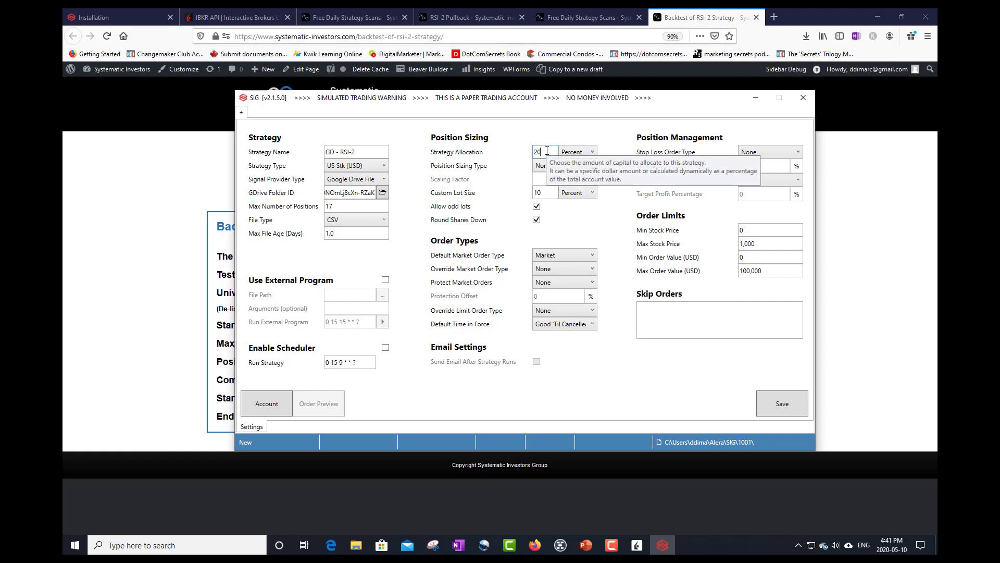
Check the position sizing on the RSI-2 backtest page and set the strategy's custom lot size to 6.67 percent
{"action": "left_click", "coordinate": [549, 193]}
{"action": "double_click", "coordinate": [548, 194]}
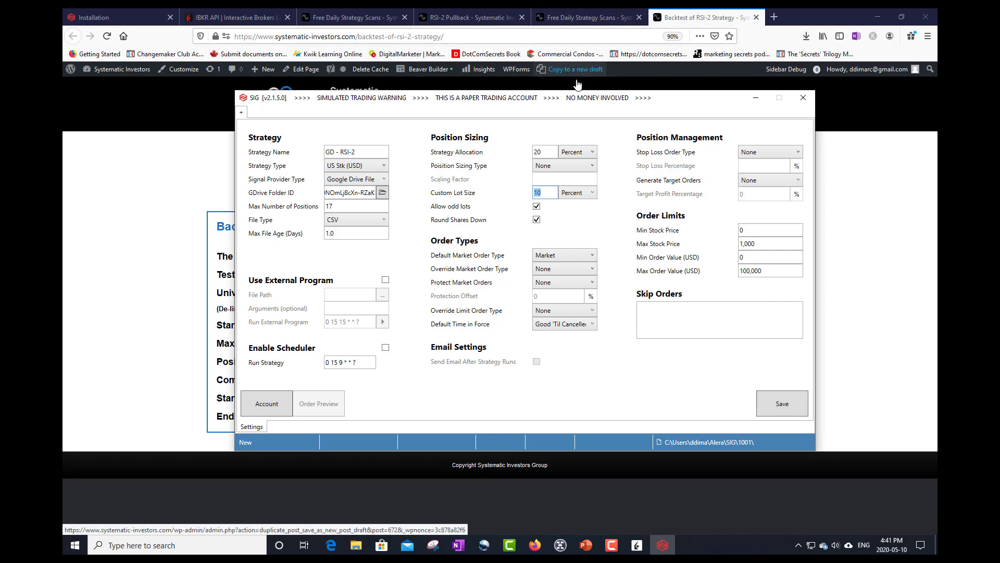
{"action": "left_click_drag", "start_coordinate": [571, 103], "coordinate": [778, 143]}
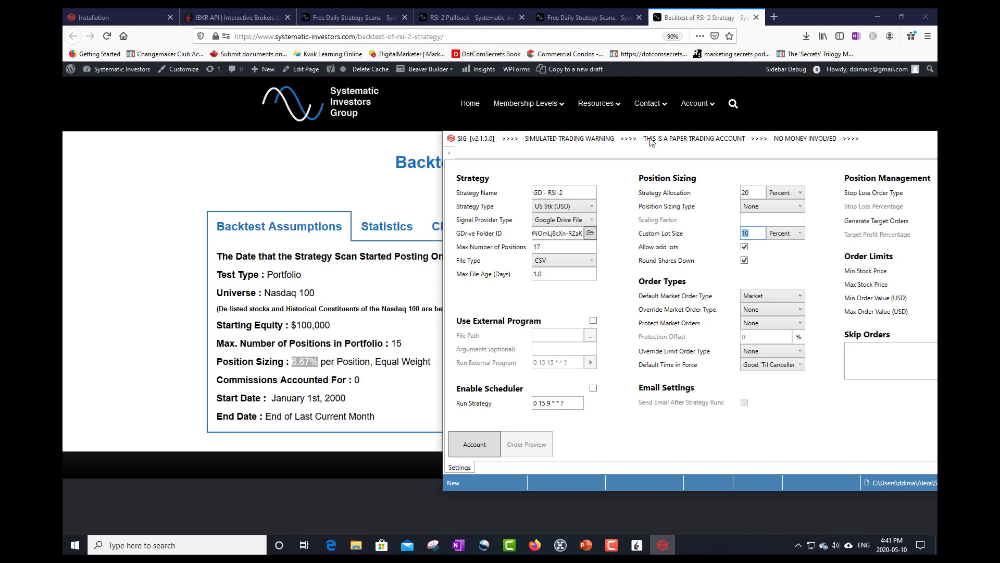
{"action": "left_click_drag", "start_coordinate": [651, 141], "coordinate": [419, 118]}
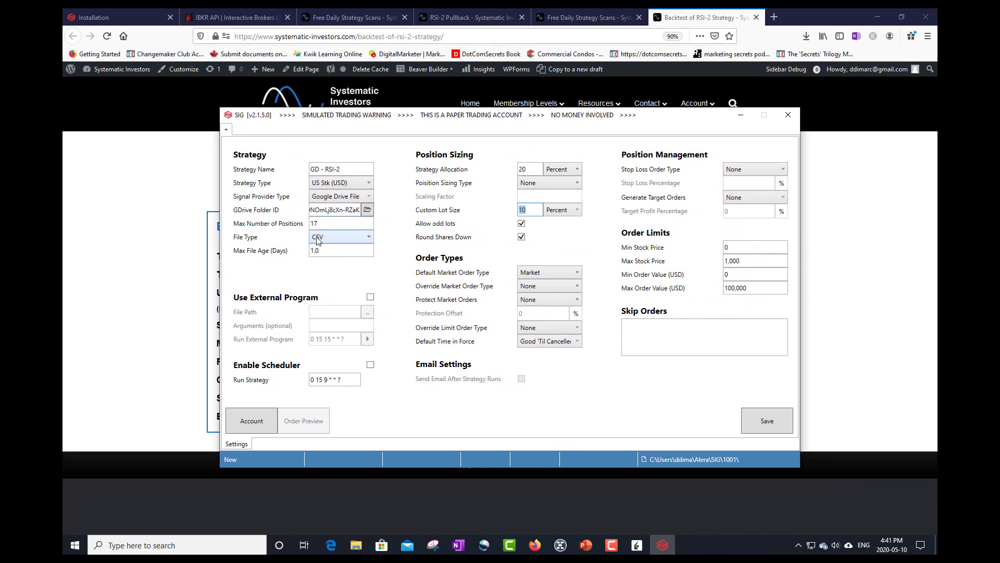
{"action": "left_click", "coordinate": [319, 224]}
{"action": "left_click", "coordinate": [531, 211]}
{"action": "type", "text": "6.67"}
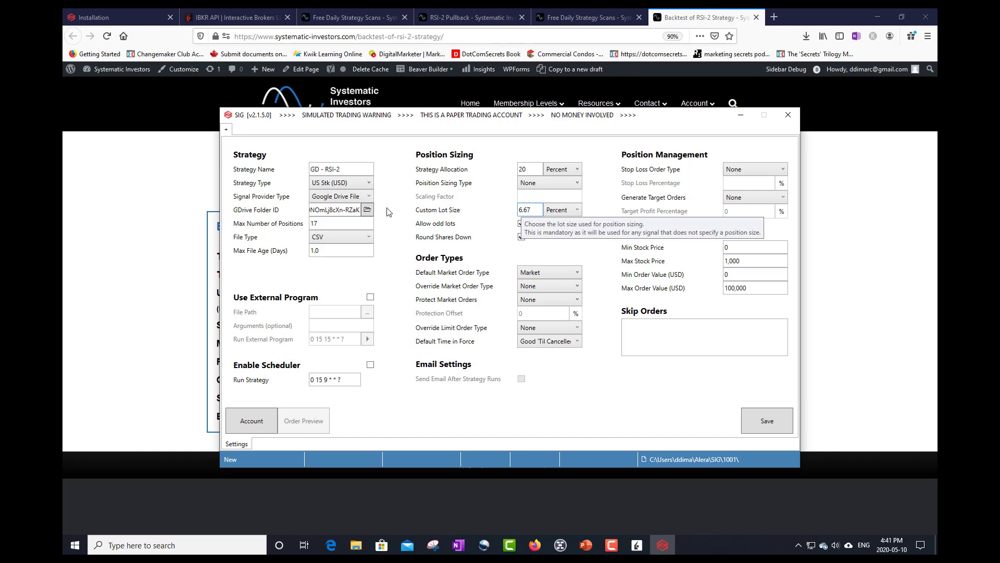
Set the strategy's maximum number of positions to 10 and its custom lot size to 10 percent
{"action": "double_click", "coordinate": [323, 223]}
{"action": "type", "text": "10"}
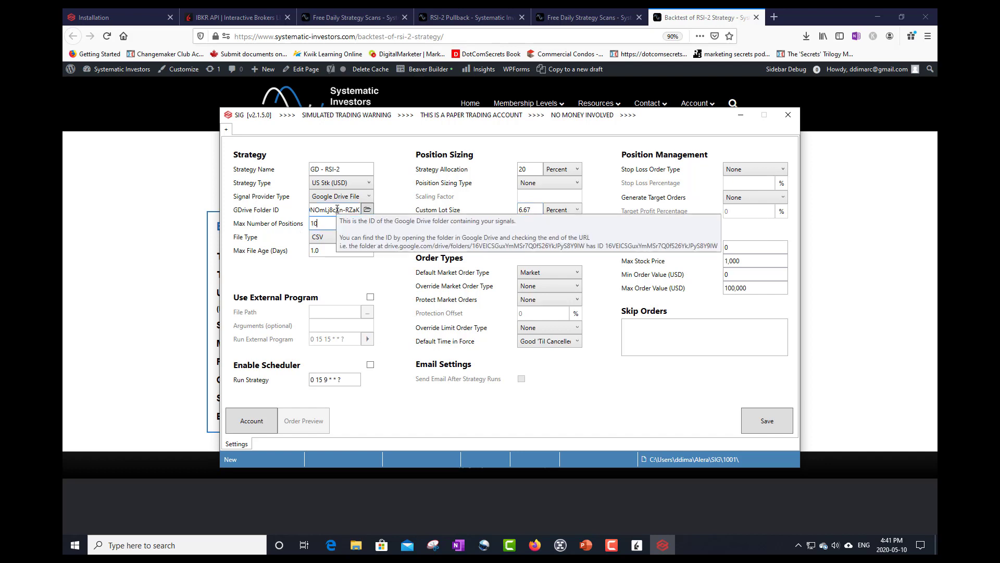
{"action": "double_click", "coordinate": [527, 210]}
{"action": "type", "text": "10"}
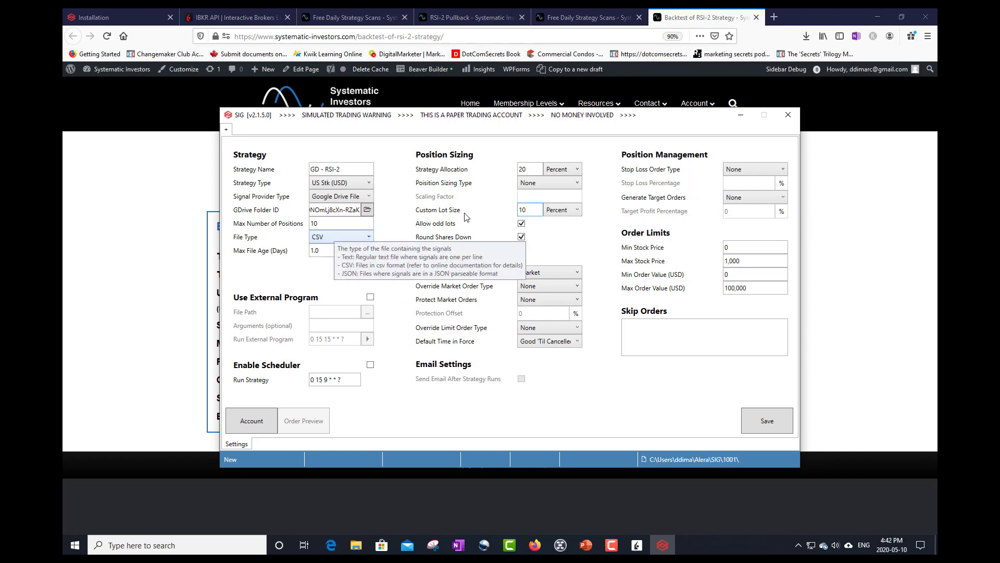
Set the strategy allocation to 100 percent
{"action": "left_click", "coordinate": [527, 169]}
{"action": "key", "text": "BackSpace"}
{"action": "key", "text": "BackSpace"}
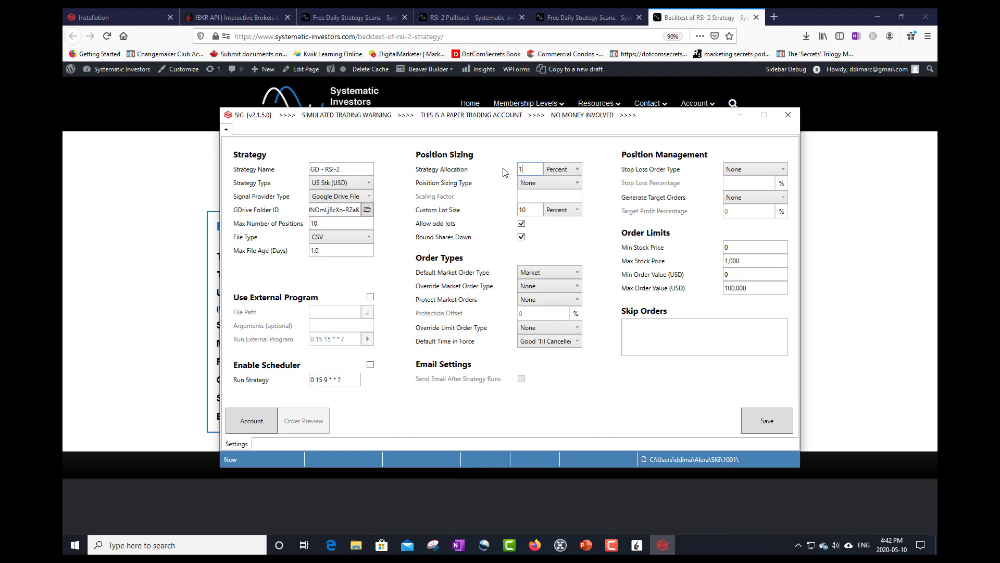
{"action": "type", "text": "100"}
{"action": "left_click", "coordinate": [321, 225]}
Set the strategy allocation to 20 percent and the maximum number of positions to 17
{"action": "left_click_drag", "start_coordinate": [533, 169], "coordinate": [509, 170]}
{"action": "type", "text": "20"}
{"action": "left_click", "coordinate": [530, 210]}
{"action": "left_click", "coordinate": [320, 223]}
{"action": "key", "text": "BackSpace"}
{"action": "type", "text": "7"}
Recheck the backtest page's position sizing and enter 6.67 percent as the custom lot size
{"action": "left_click_drag", "start_coordinate": [399, 120], "coordinate": [655, 146]}
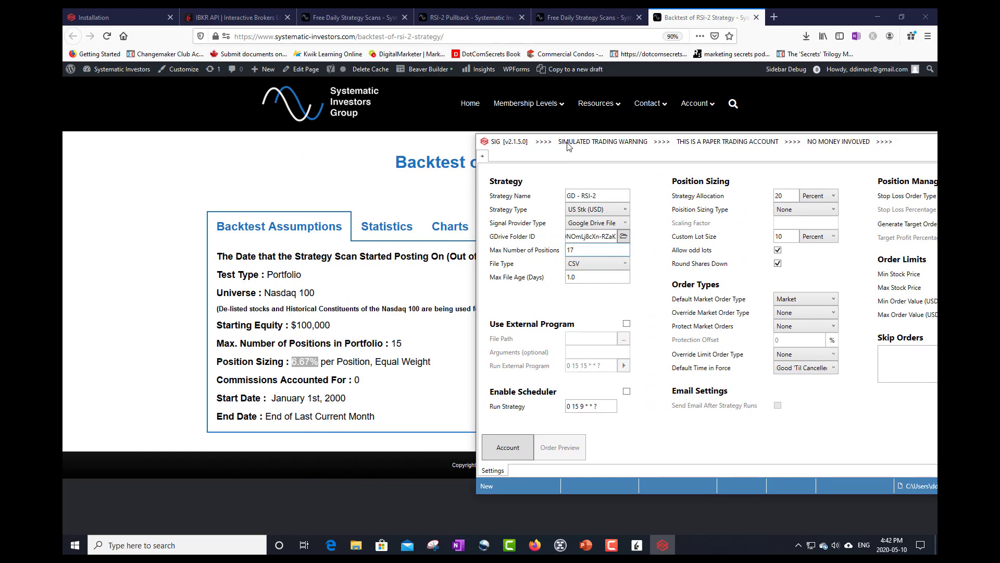
{"action": "left_click_drag", "start_coordinate": [572, 147], "coordinate": [330, 140]}
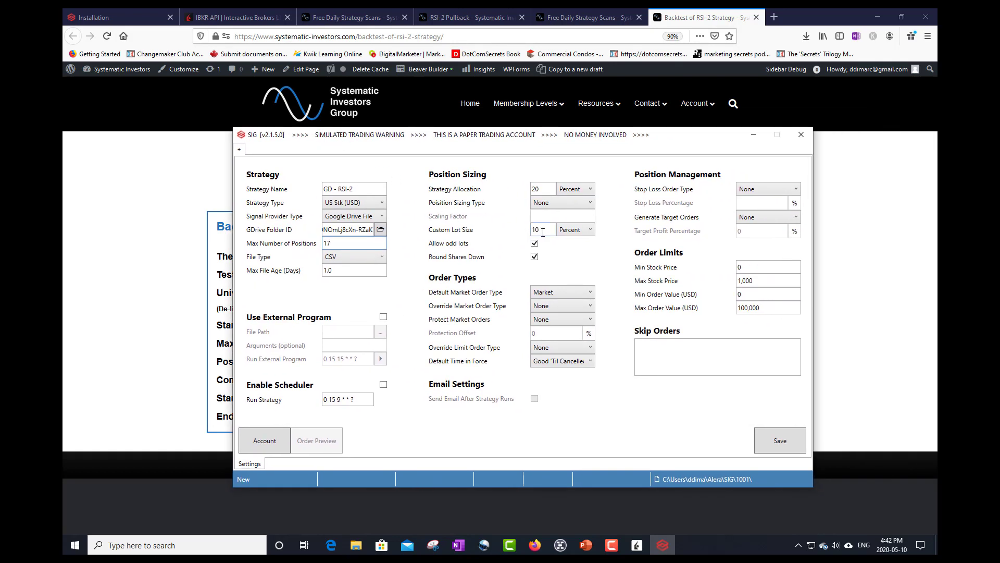
{"action": "double_click", "coordinate": [533, 231]}
{"action": "type", "text": "6.67"}
Set the minimum stock price to 1 and the minimum order value to 25 USD, and save the strategy
{"action": "left_click", "coordinate": [760, 266]}
{"action": "type", "text": "1"}
{"action": "left_click", "coordinate": [754, 281]}
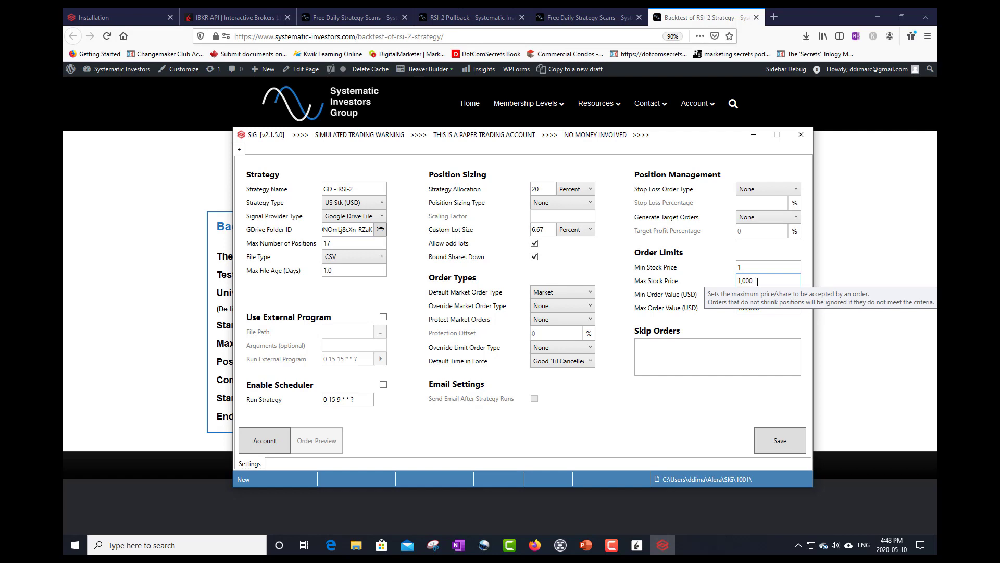
{"action": "left_click_drag", "start_coordinate": [755, 282], "coordinate": [717, 284]}
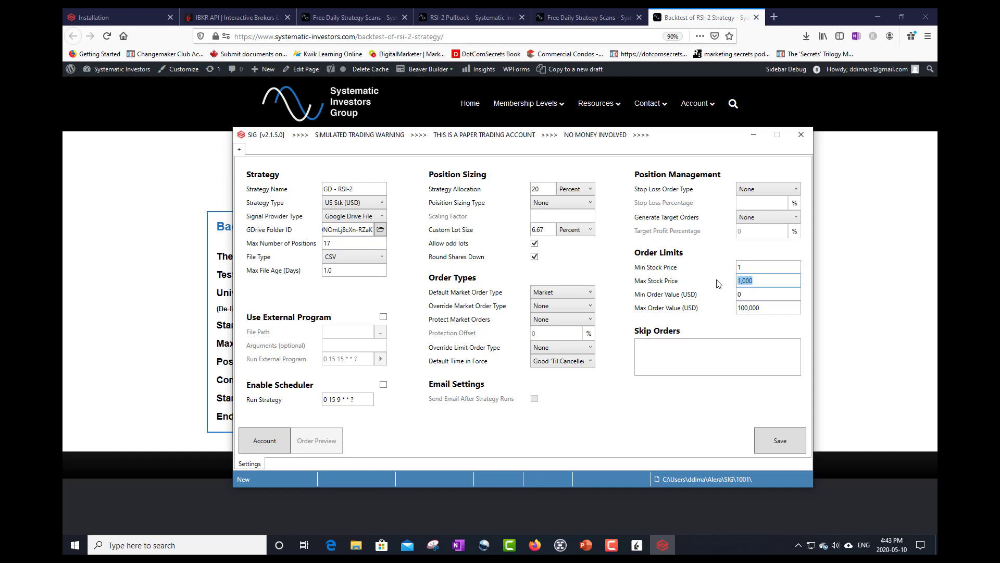
{"action": "left_click", "coordinate": [764, 281]}
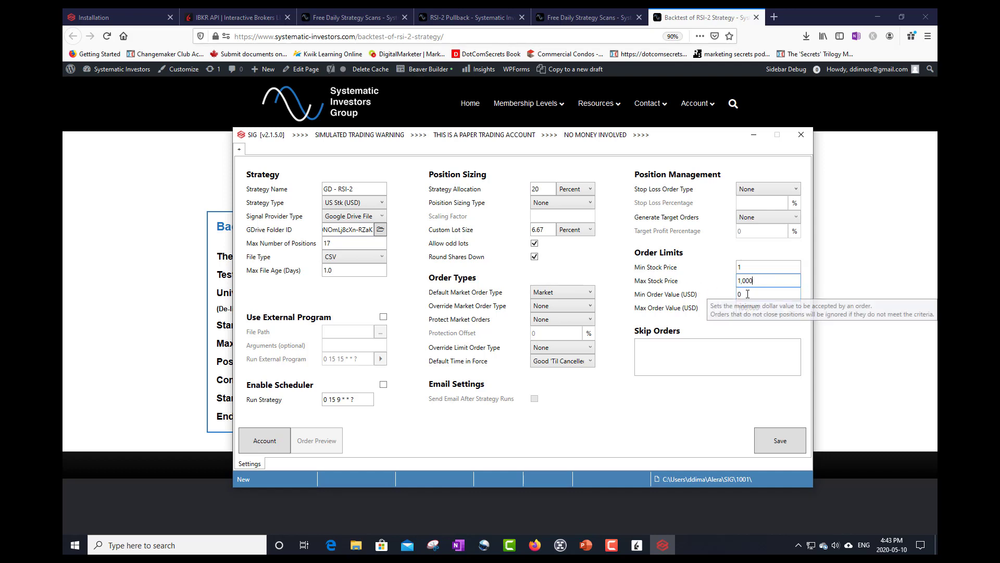
{"action": "key", "text": "Tab"}
{"action": "type", "text": "25"}
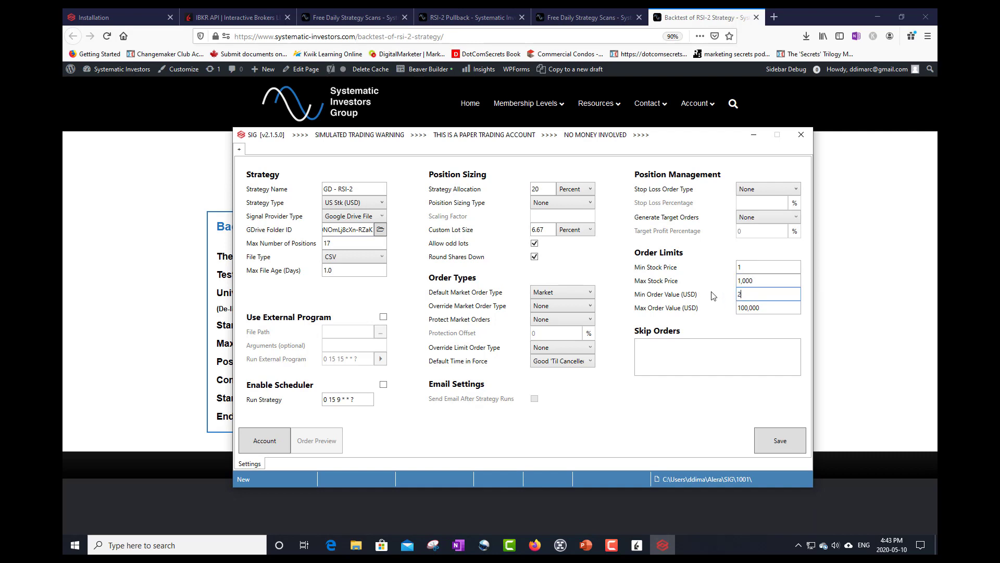
{"action": "left_click", "coordinate": [769, 308]}
{"action": "left_click_drag", "start_coordinate": [770, 308], "coordinate": [728, 309]}
{"action": "left_click", "coordinate": [673, 348]}
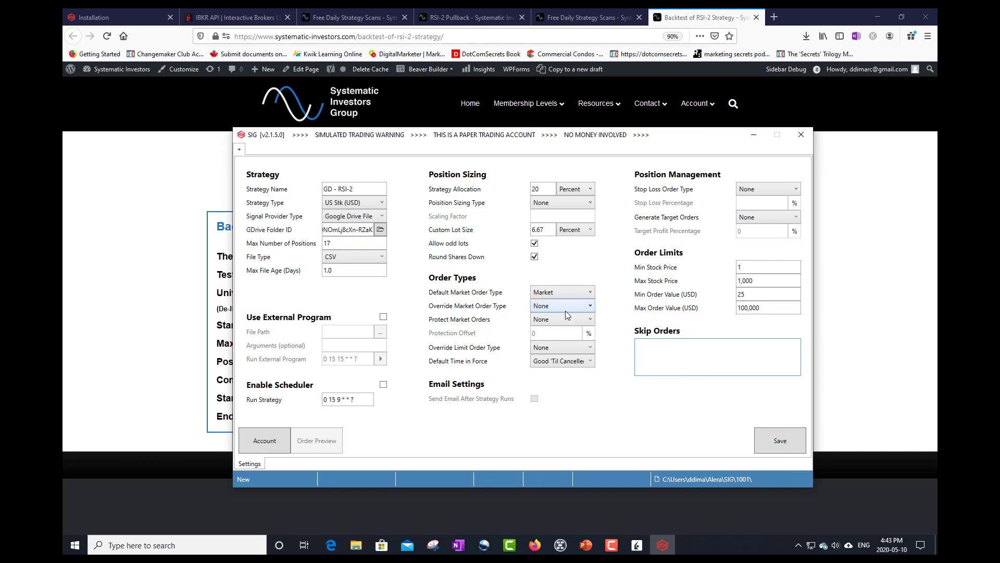
{"action": "left_click", "coordinate": [777, 442]}
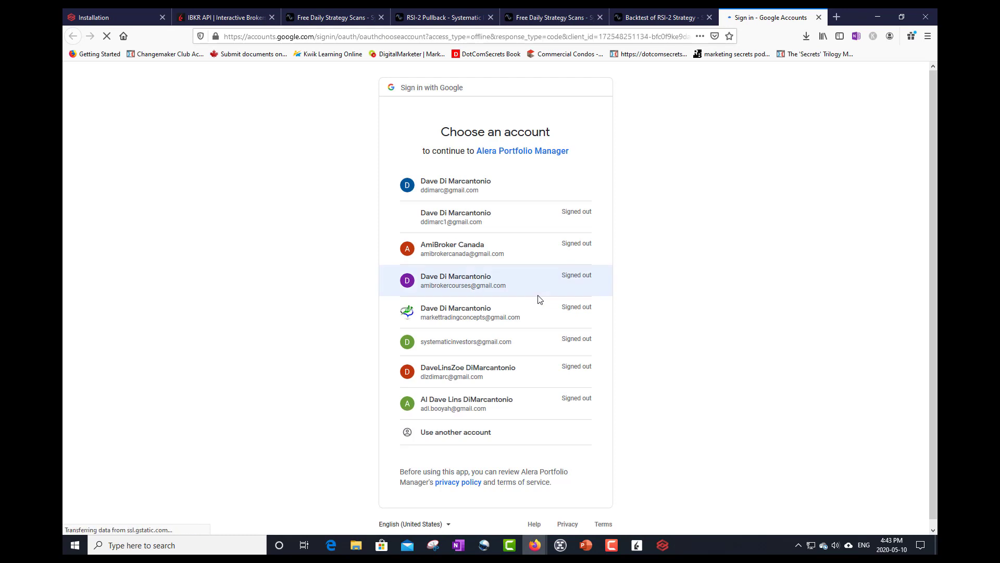
Authorize Alera Portfolio Manager to see and download the Google account's Drive files, and return to the SIG window
{"action": "left_click", "coordinate": [457, 186]}
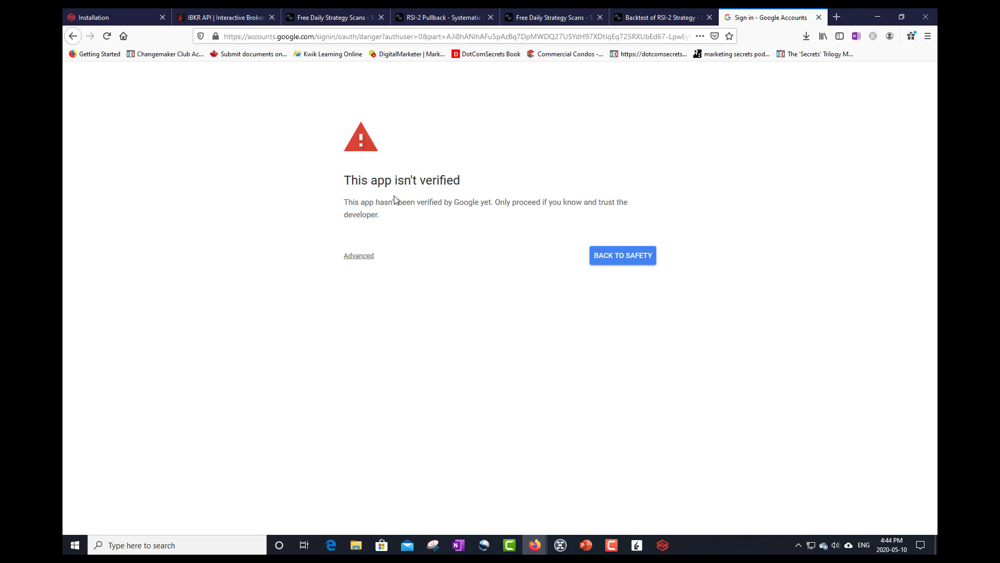
{"action": "left_click", "coordinate": [368, 260]}
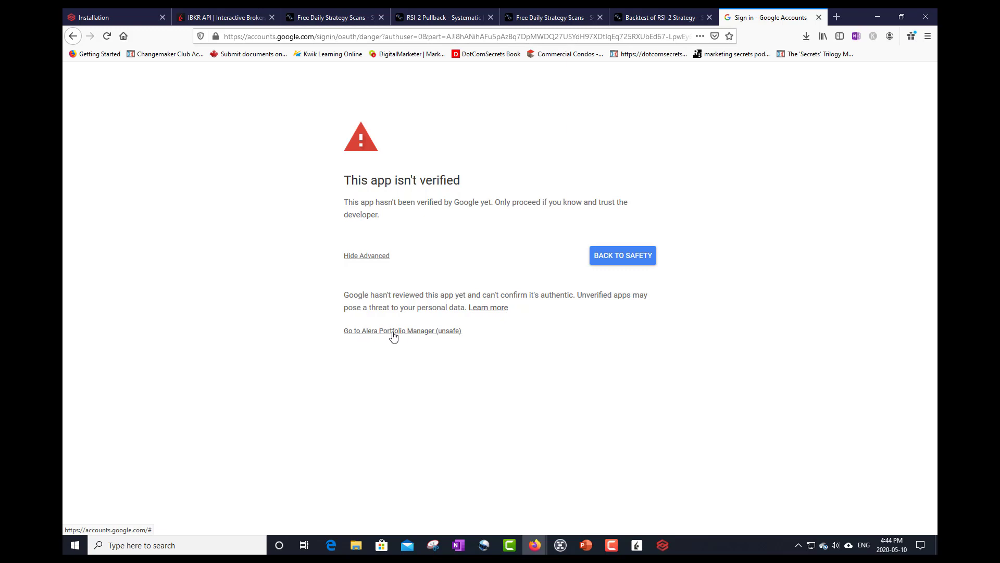
{"action": "left_click", "coordinate": [427, 333]}
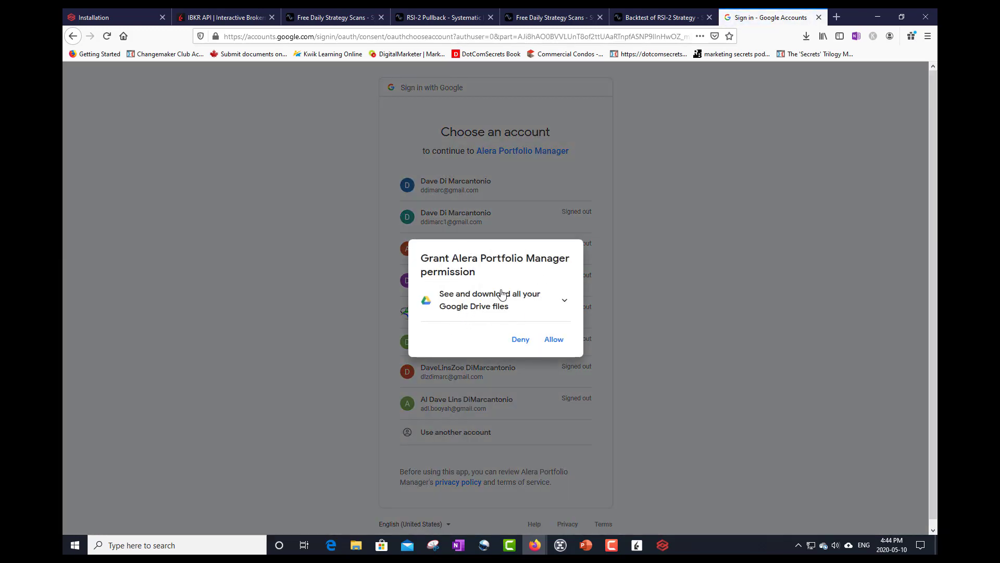
{"action": "left_click", "coordinate": [557, 341]}
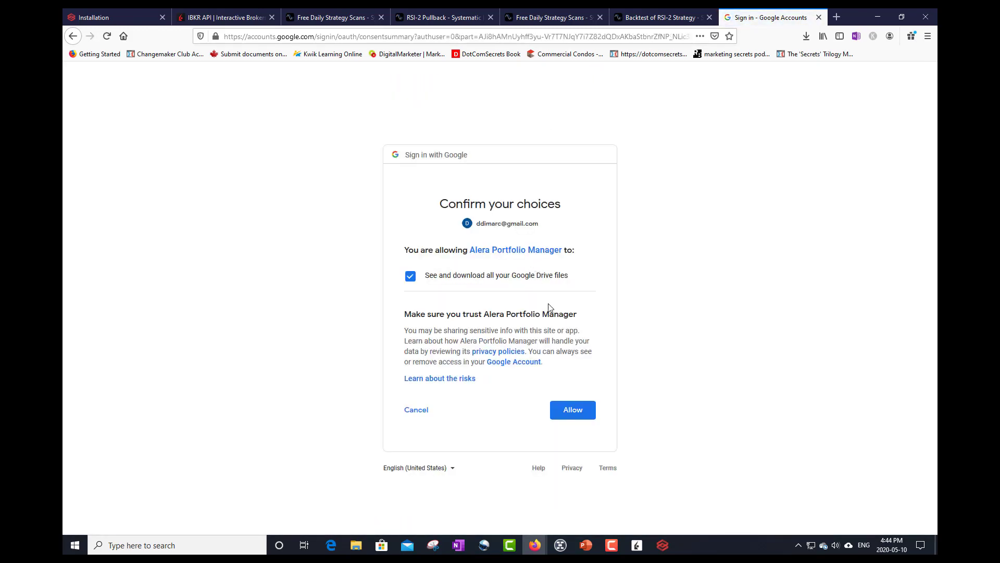
{"action": "left_click", "coordinate": [566, 412]}
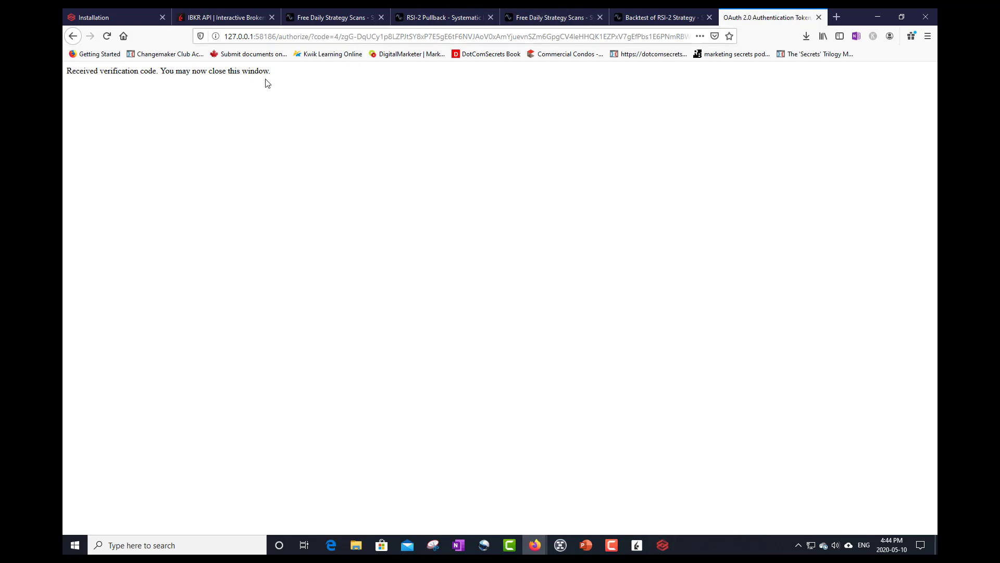
{"action": "left_click", "coordinate": [819, 19]}
{"action": "left_click", "coordinate": [663, 545]}
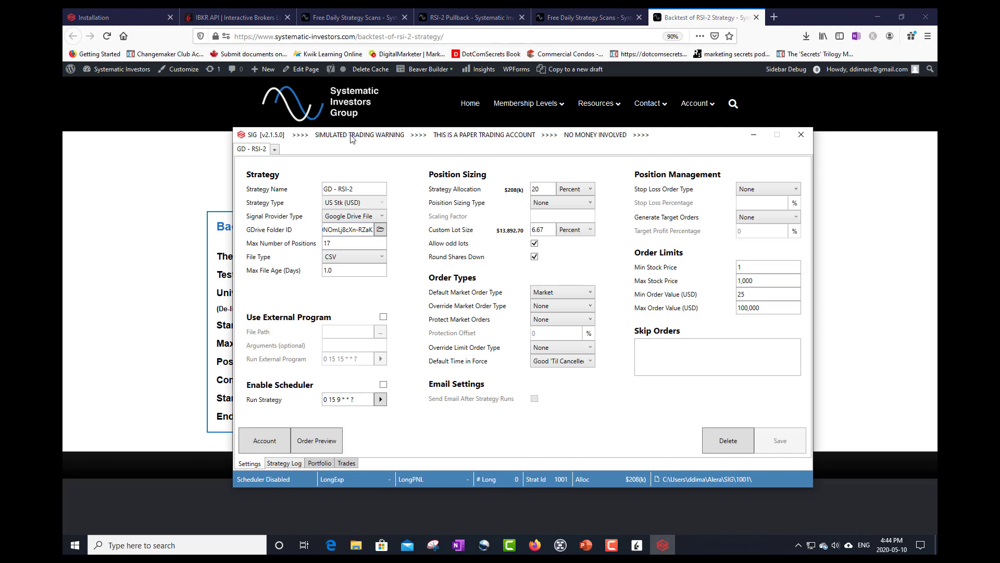
Preview the orders for the GD - RSI-2 strategy and close the preview
{"action": "left_click_drag", "start_coordinate": [352, 138], "coordinate": [347, 104]}
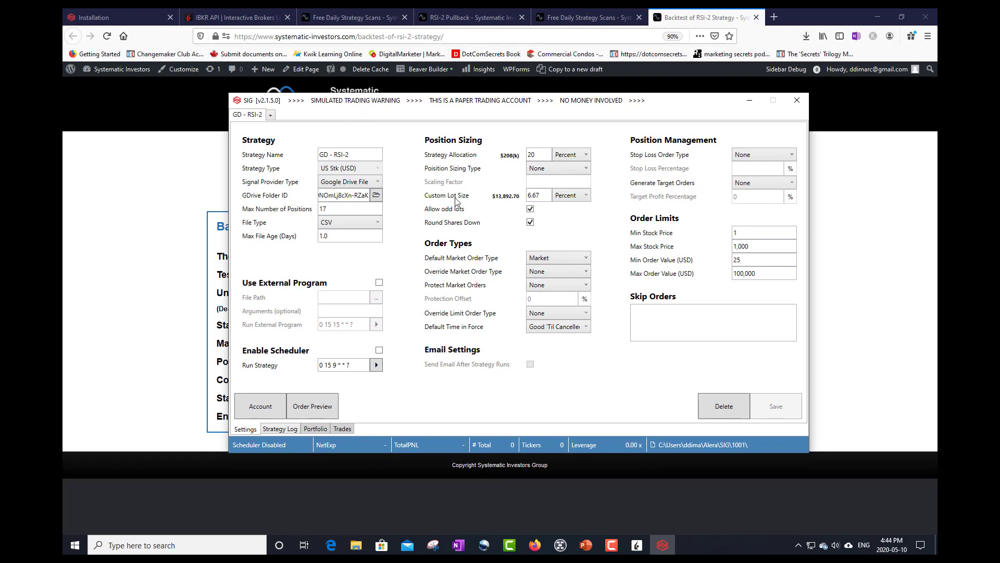
{"action": "left_click_drag", "start_coordinate": [516, 105], "coordinate": [534, 118]}
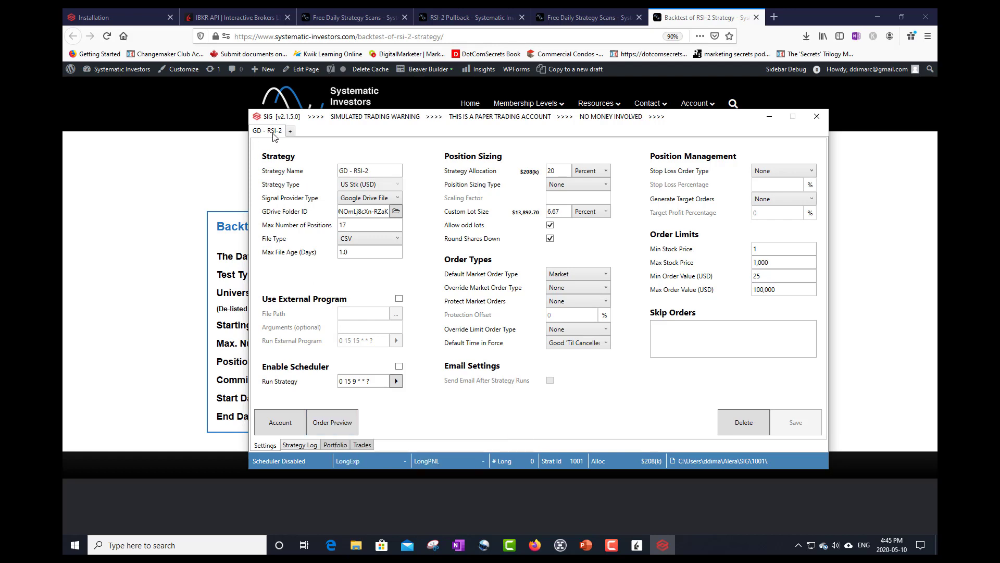
{"action": "left_click", "coordinate": [333, 423]}
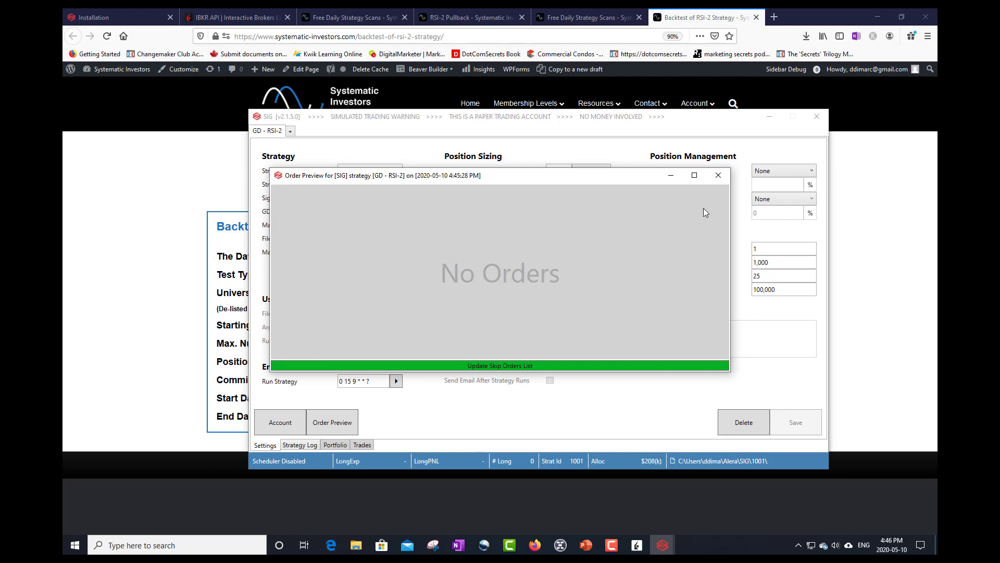
{"action": "left_click", "coordinate": [718, 175]}
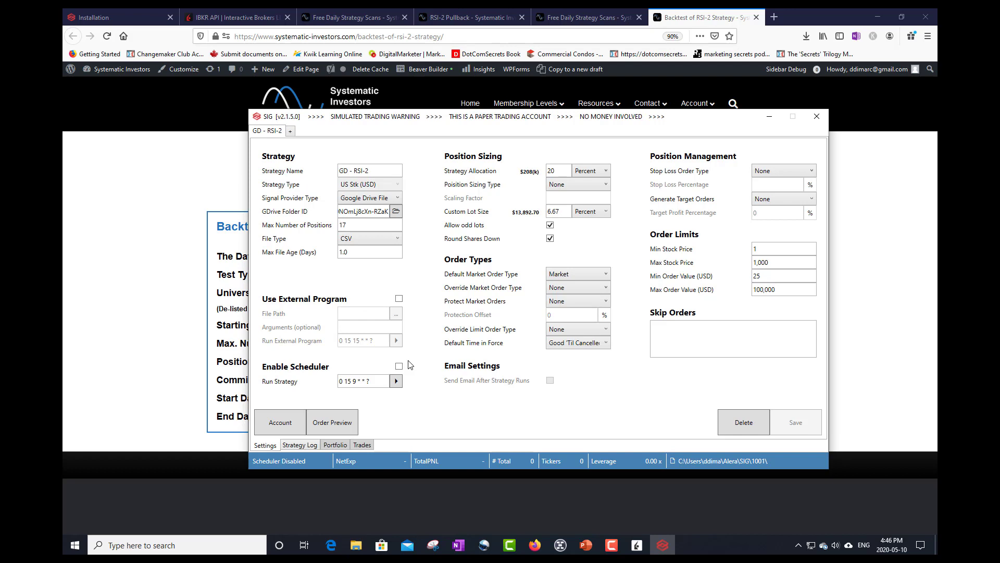
Enable the scheduler for the GD - RSI-2 strategy, check its scheduled run dates, and save the change
{"action": "left_click", "coordinate": [399, 366]}
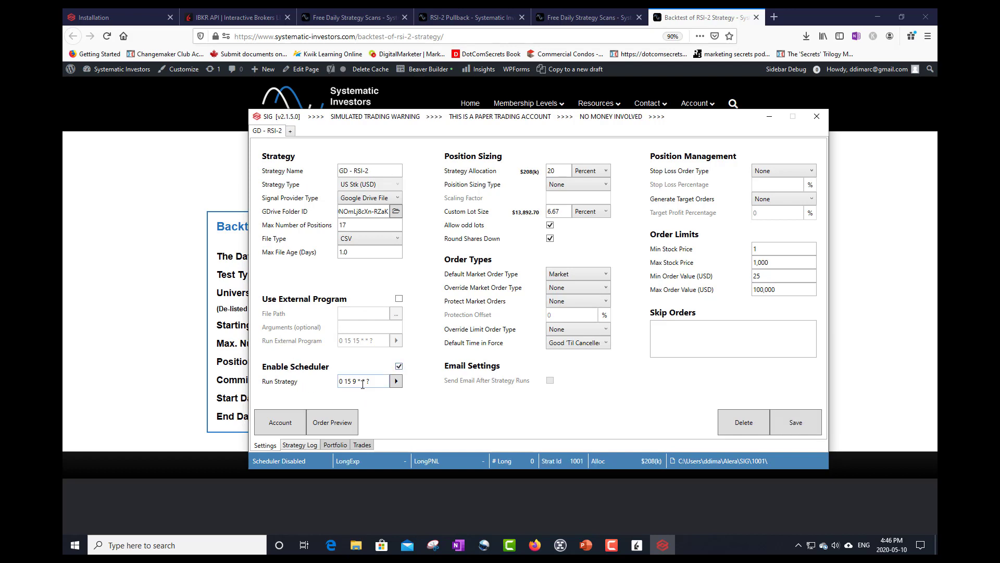
{"action": "mouse_move", "coordinate": [331, 384]}
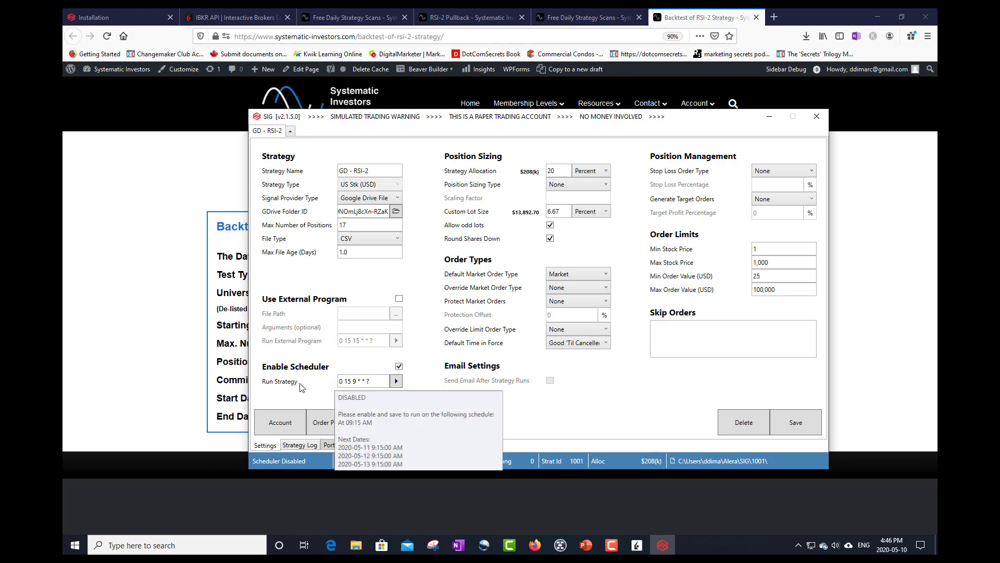
{"action": "left_click", "coordinate": [797, 427]}
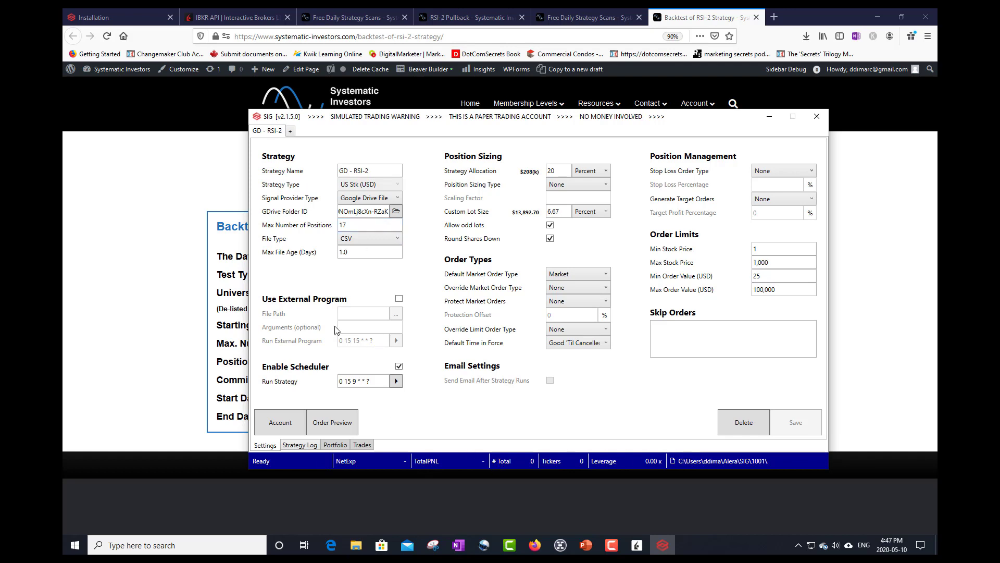
Review the strategy's portfolio, trades and log entries for sell signals, and return to its settings
{"action": "left_click", "coordinate": [336, 445]}
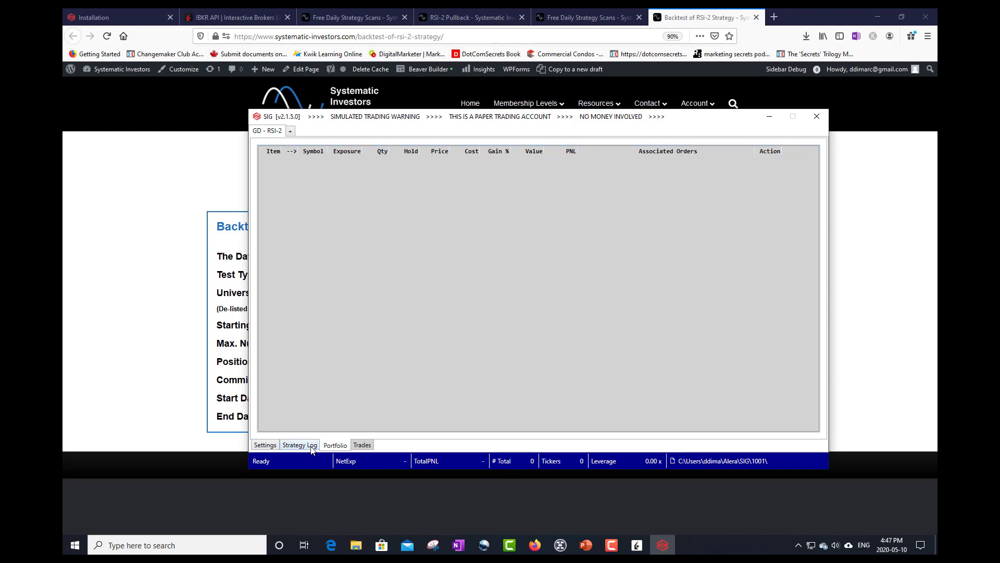
{"action": "left_click", "coordinate": [365, 445]}
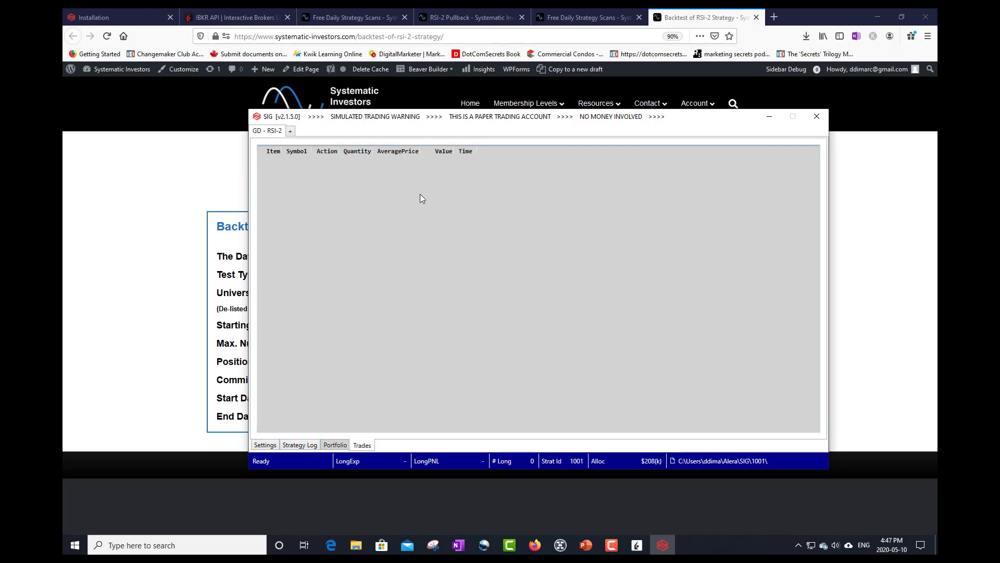
{"action": "left_click", "coordinate": [300, 445]}
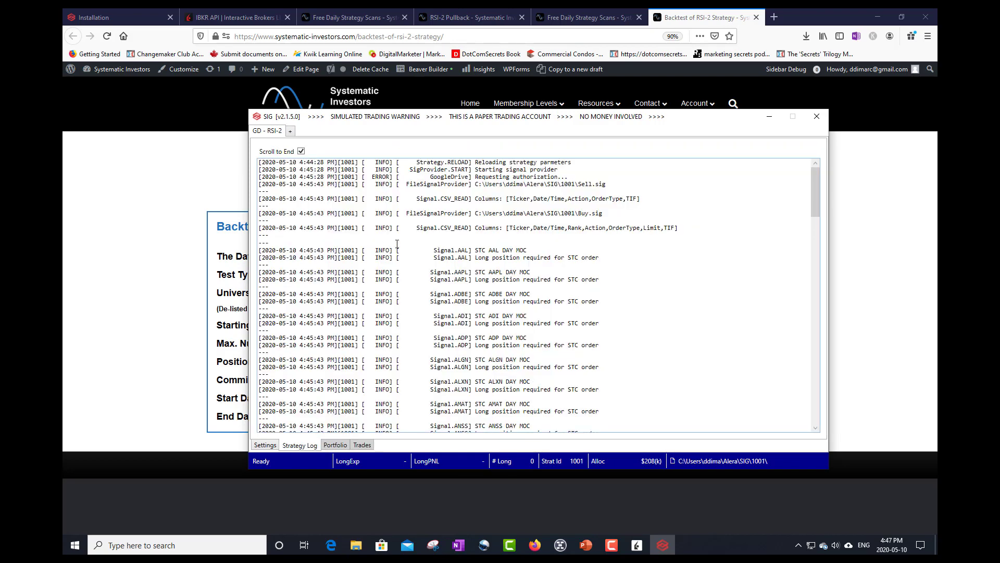
{"action": "scroll", "coordinate": [449, 263], "scroll_direction": "down", "scroll_amount": 19}
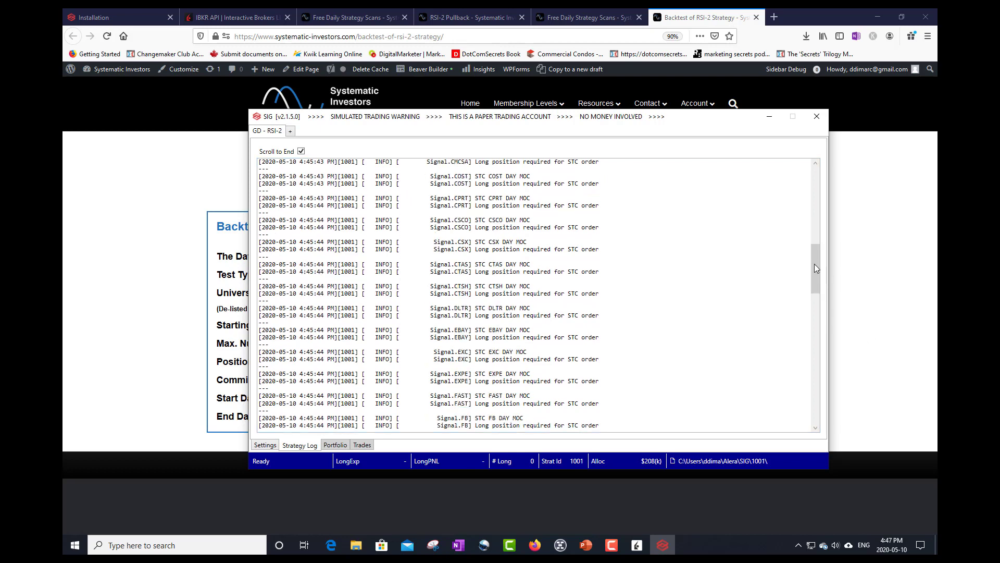
{"action": "left_click_drag", "start_coordinate": [817, 268], "coordinate": [807, 183]}
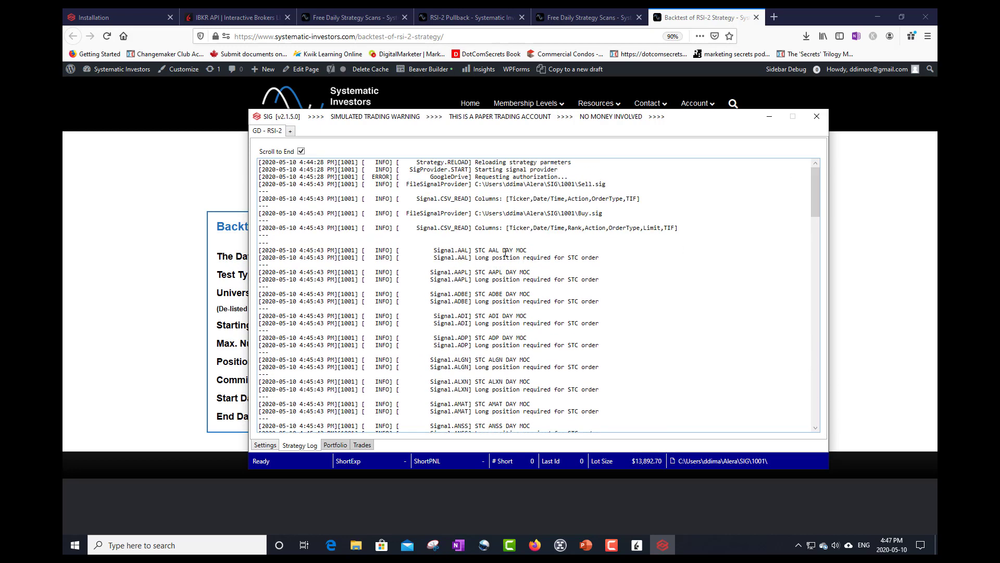
{"action": "left_click_drag", "start_coordinate": [483, 259], "coordinate": [530, 258]}
{"action": "left_click_drag", "start_coordinate": [479, 303], "coordinate": [535, 303]}
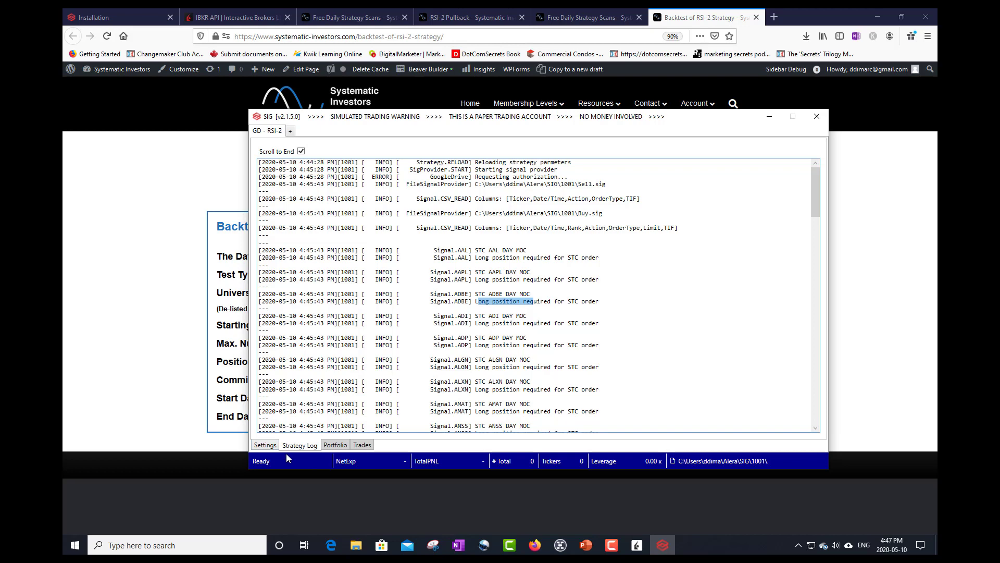
{"action": "left_click", "coordinate": [266, 445]}
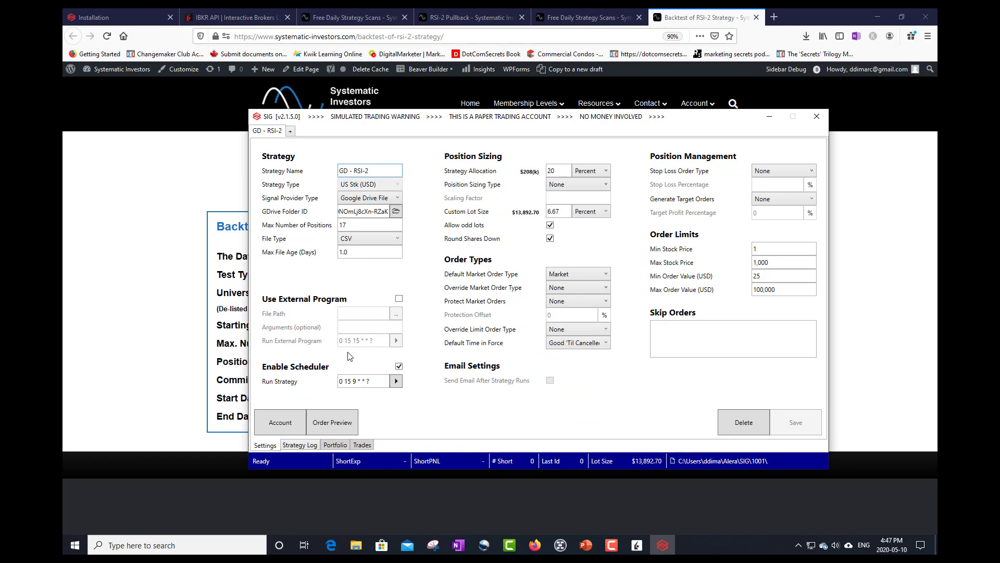
Check the IB Gateway connection status, then open the SIG account settings and locate the IB Account ID
{"action": "left_click", "coordinate": [636, 545]}
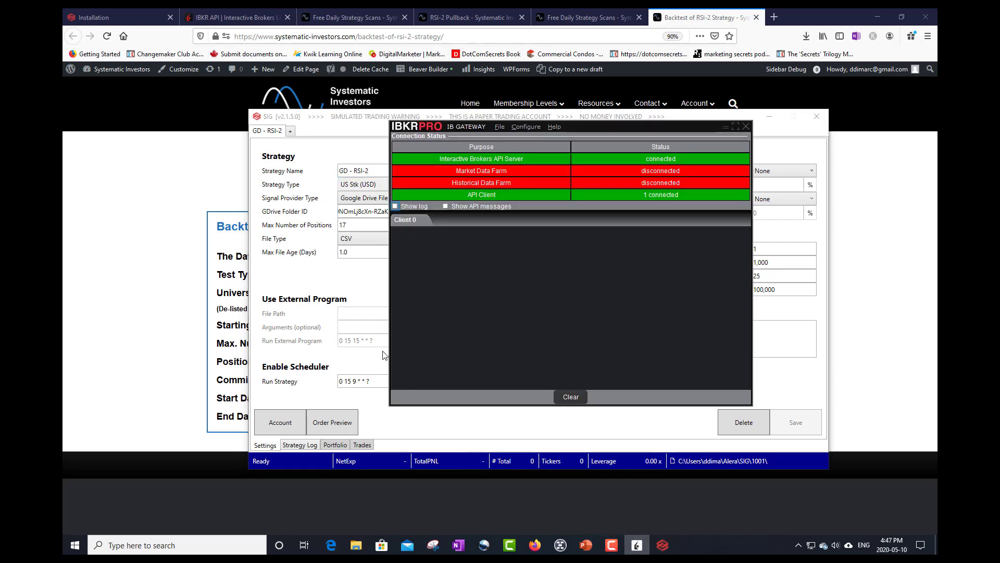
{"action": "left_click", "coordinate": [303, 424]}
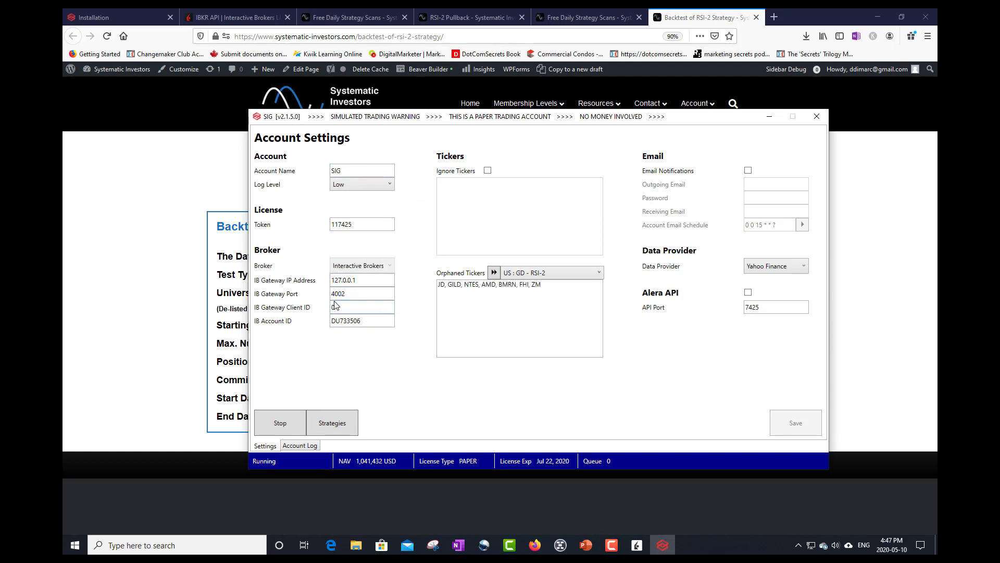
{"action": "left_click_drag", "start_coordinate": [362, 320], "coordinate": [324, 323]}
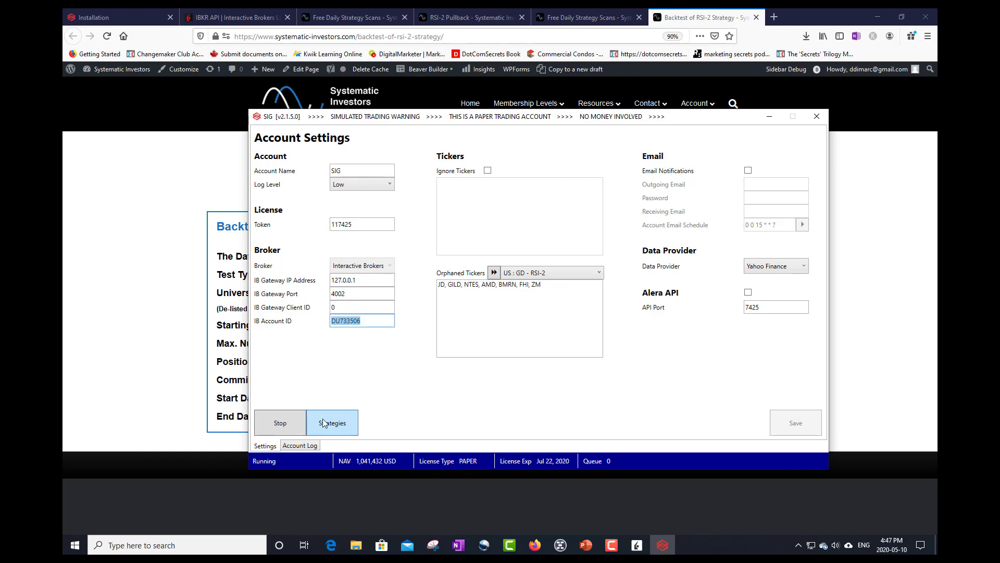
Stop and restart the SIG account, check its connection in IB Gateway, and return to the strategies
{"action": "left_click", "coordinate": [278, 426]}
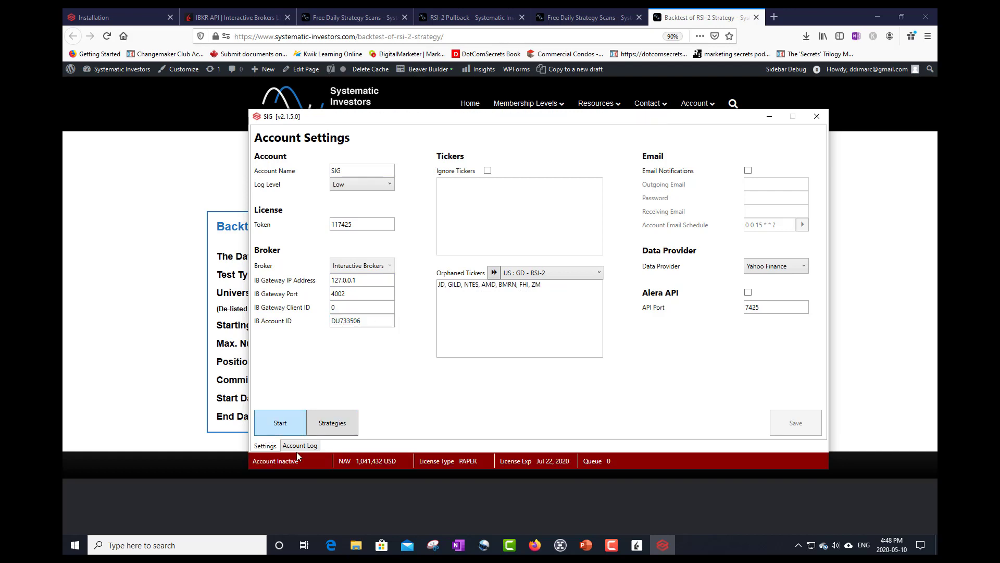
{"action": "left_click", "coordinate": [287, 423]}
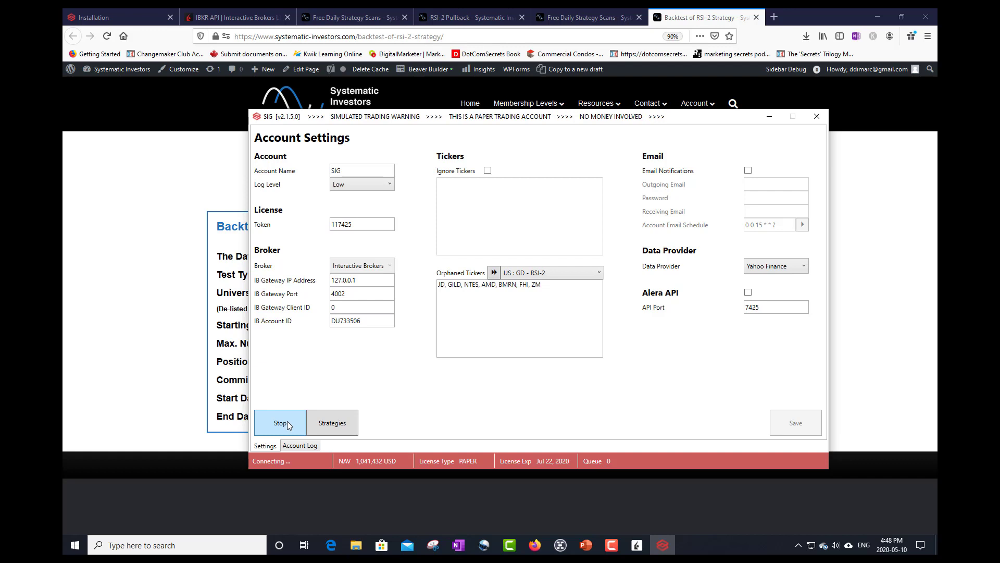
{"action": "left_click", "coordinate": [636, 545]}
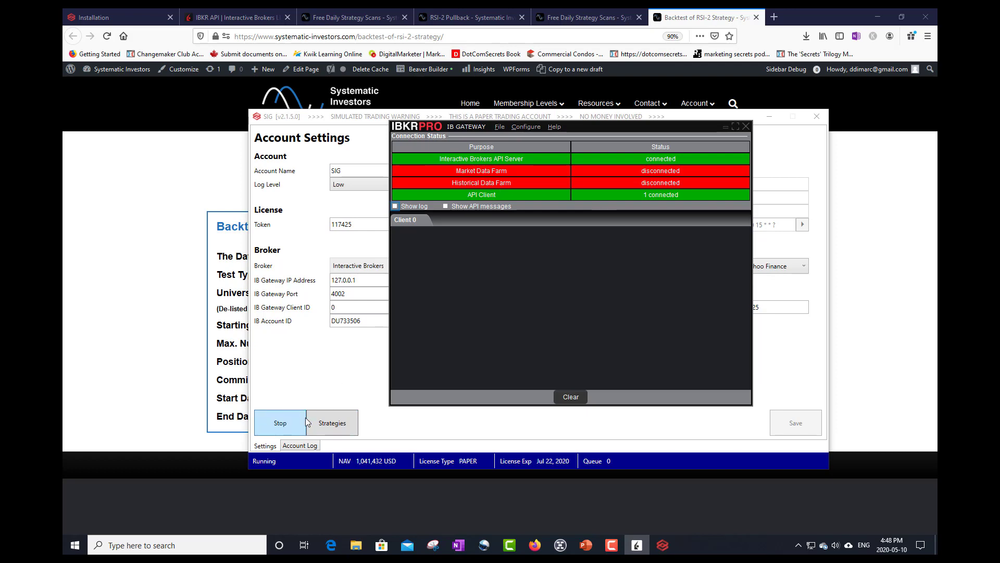
{"action": "left_click", "coordinate": [334, 425]}
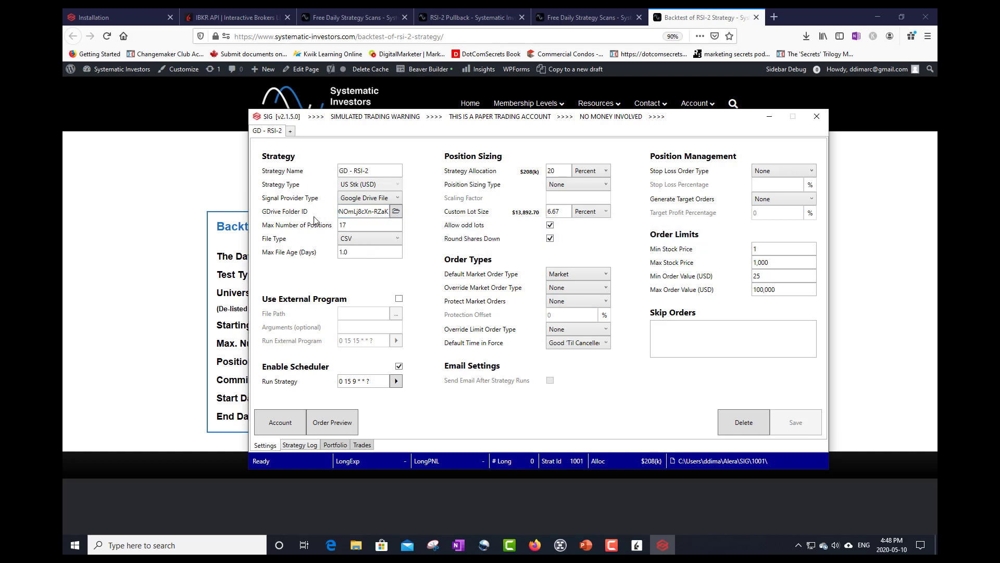
Examine the Google Drive signal files of the GD - RSI-2 strategy and close the file viewer
{"action": "left_click", "coordinate": [396, 211]}
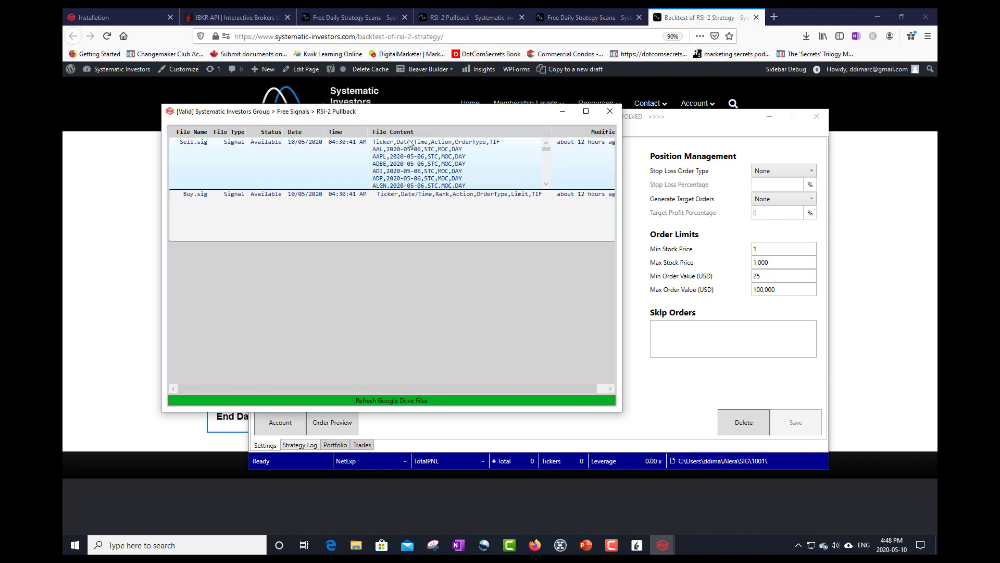
{"action": "mouse_move", "coordinate": [546, 149]}
{"action": "left_mouse_down"}
{"action": "mouse_move", "coordinate": [544, 165]}
{"action": "mouse_move", "coordinate": [546, 142]}
{"action": "left_mouse_up"}
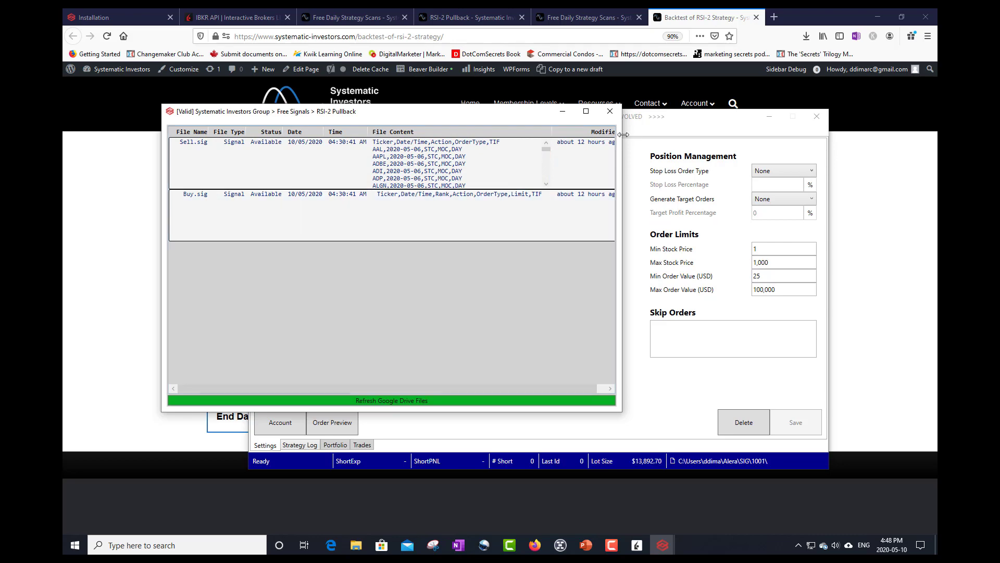
{"action": "left_click", "coordinate": [611, 112]}
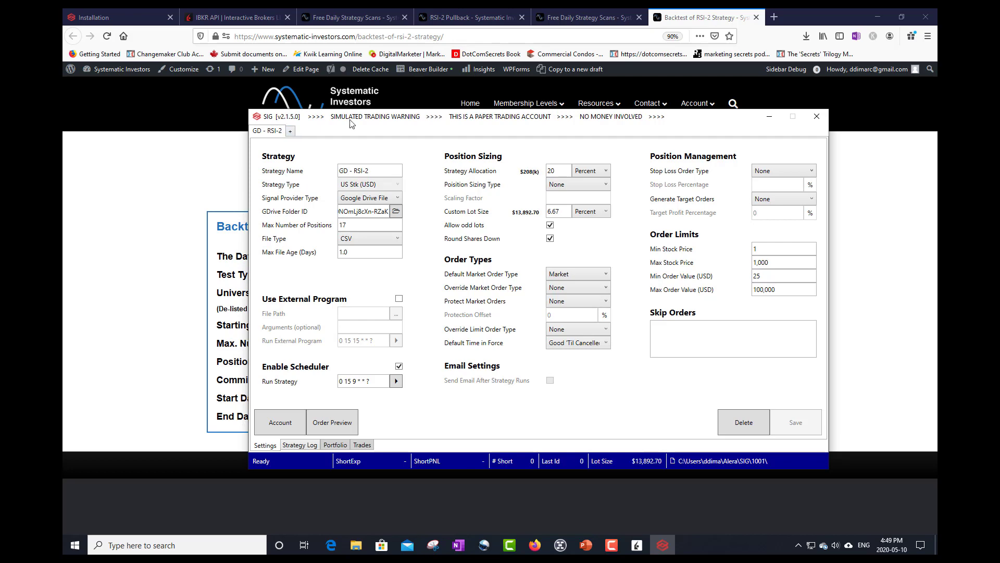
Add a new blank strategy next to GD - RSI-2 and move the SIG window to uncover the website's navigation
{"action": "mouse_move", "coordinate": [351, 122]}
{"action": "left_mouse_down"}
{"action": "mouse_move", "coordinate": [352, 161]}
{"action": "mouse_move", "coordinate": [351, 138]}
{"action": "left_mouse_up"}
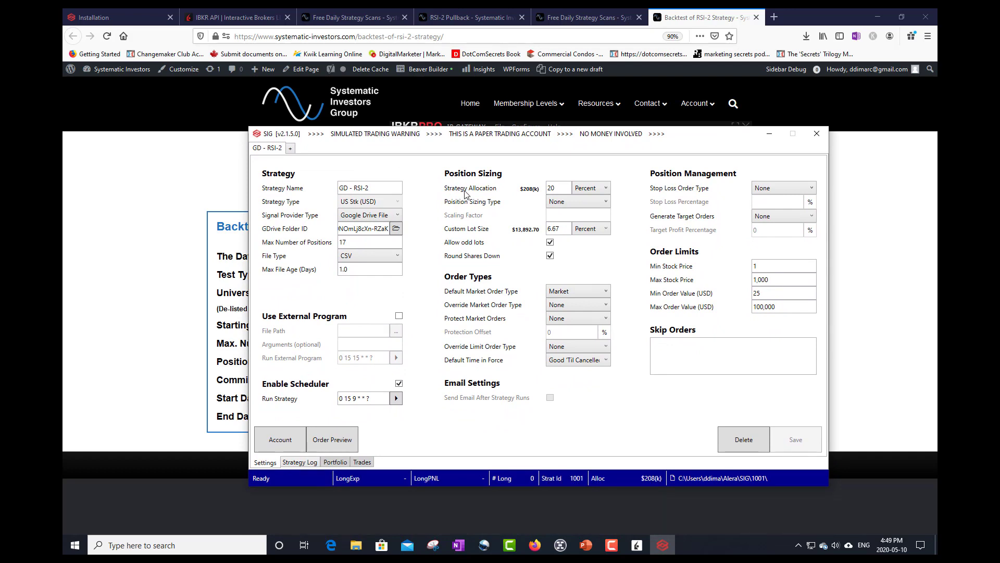
{"action": "left_click", "coordinate": [290, 148]}
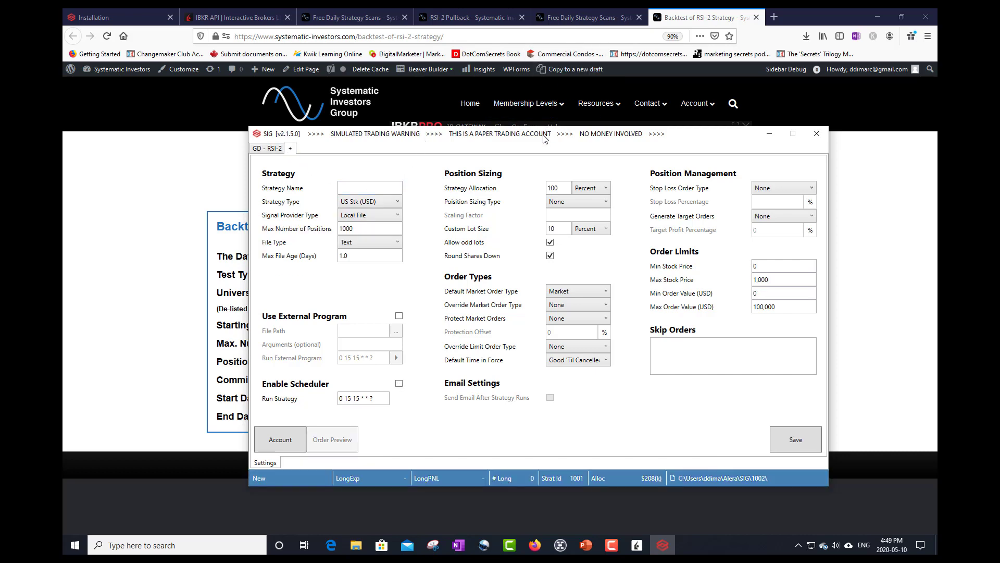
{"action": "left_click_drag", "start_coordinate": [545, 138], "coordinate": [568, 188]}
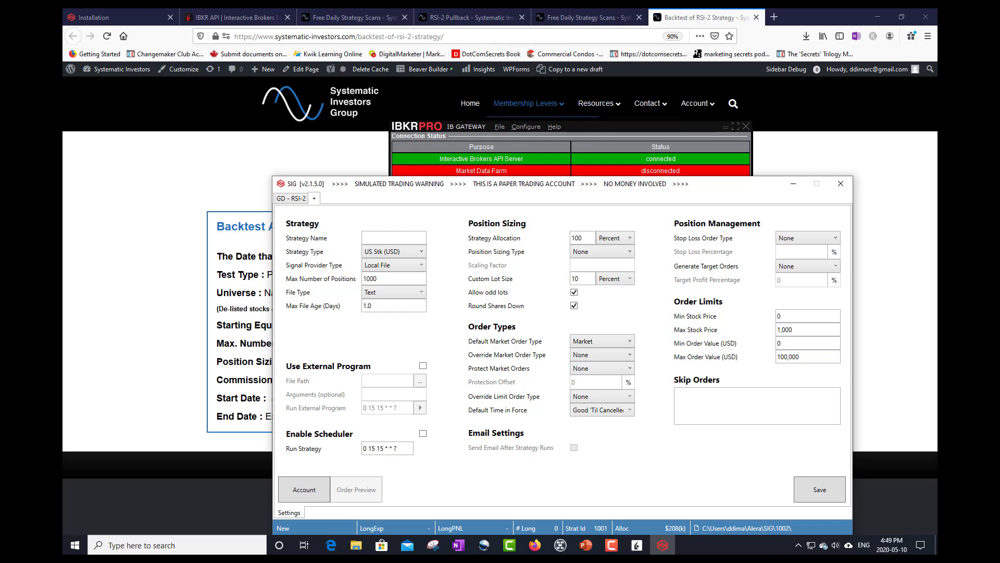
Switch to the Systematic Investors website and open the latest daily scan for Super-Charged Momentum Trend from the Free Daily Strategy Scans
{"action": "left_click", "coordinate": [331, 151]}
{"action": "mouse_move", "coordinate": [594, 108]}
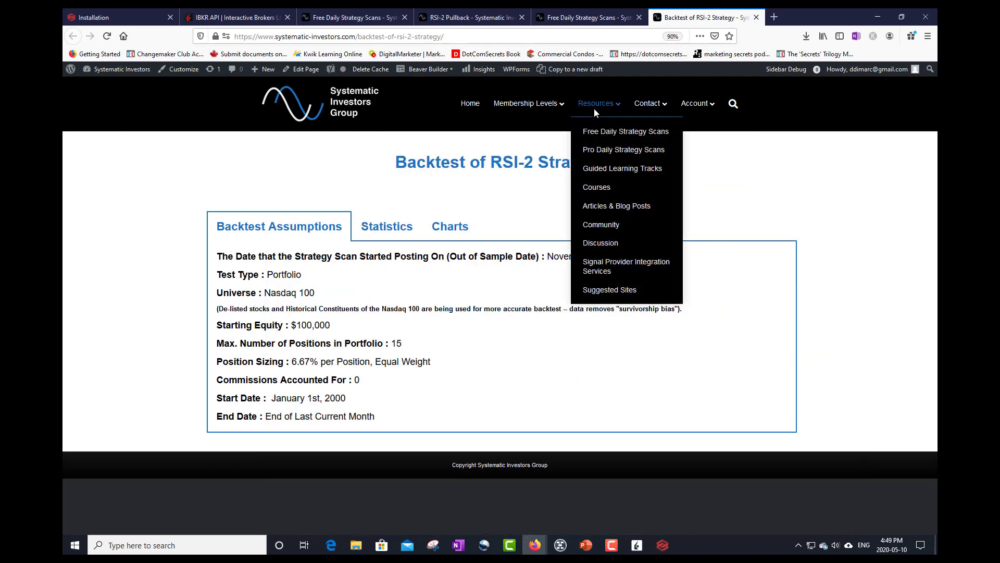
{"action": "left_click", "coordinate": [601, 135]}
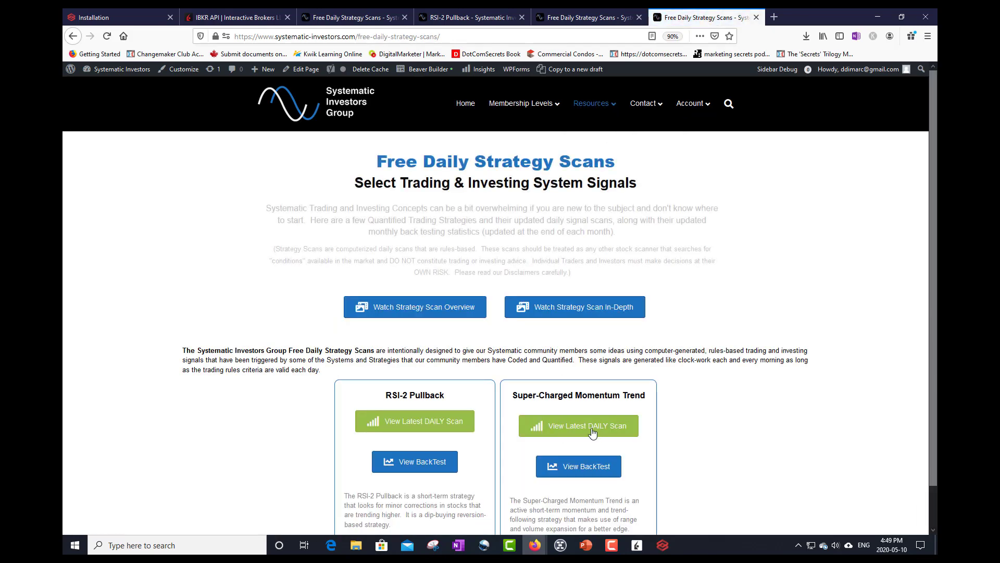
{"action": "left_click", "coordinate": [535, 403]}
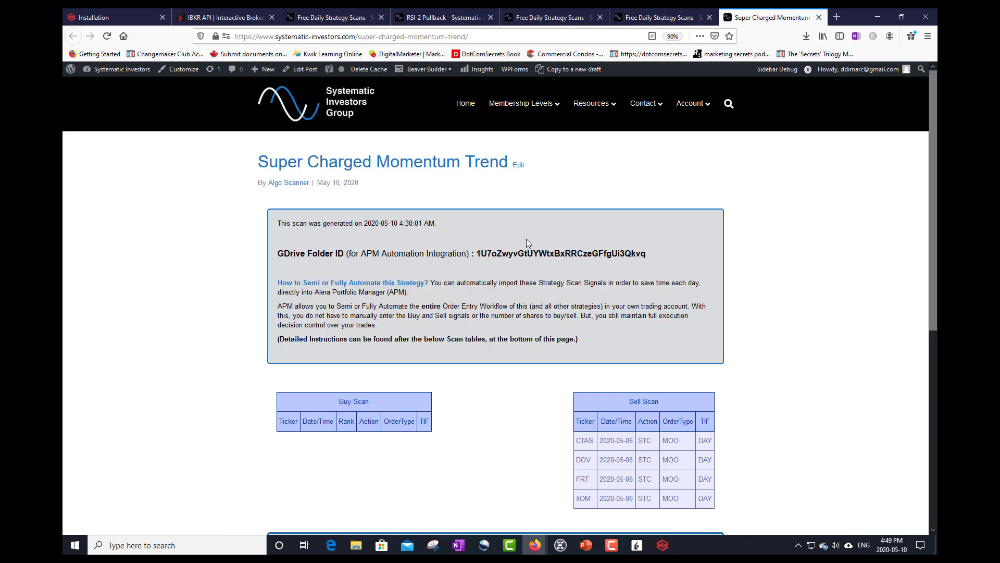
Open the Super-Charged Momentum Trend backtest and review its universe, starting equity, maximum number of positions and position sizing
{"action": "left_click", "coordinate": [666, 19]}
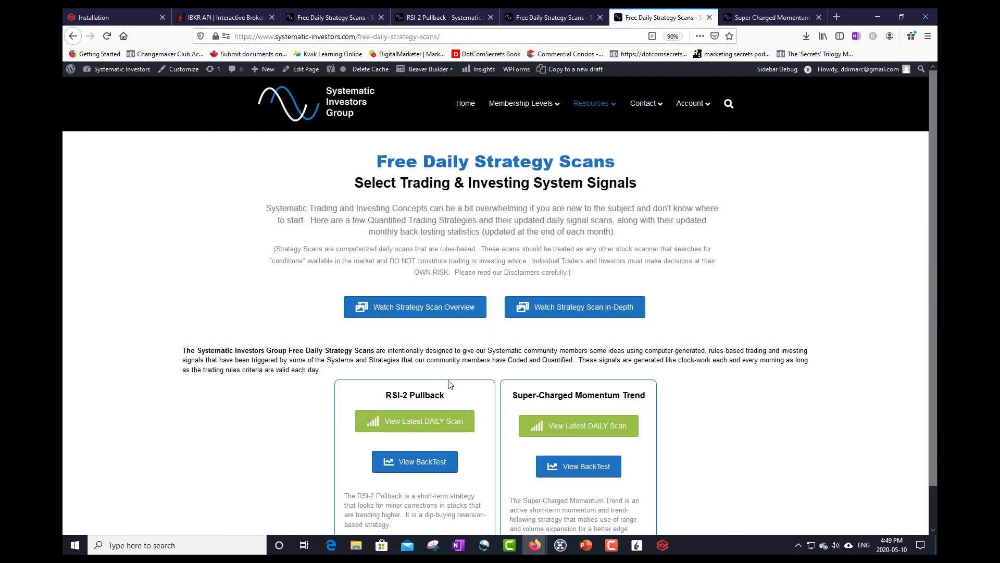
{"action": "left_click", "coordinate": [575, 470]}
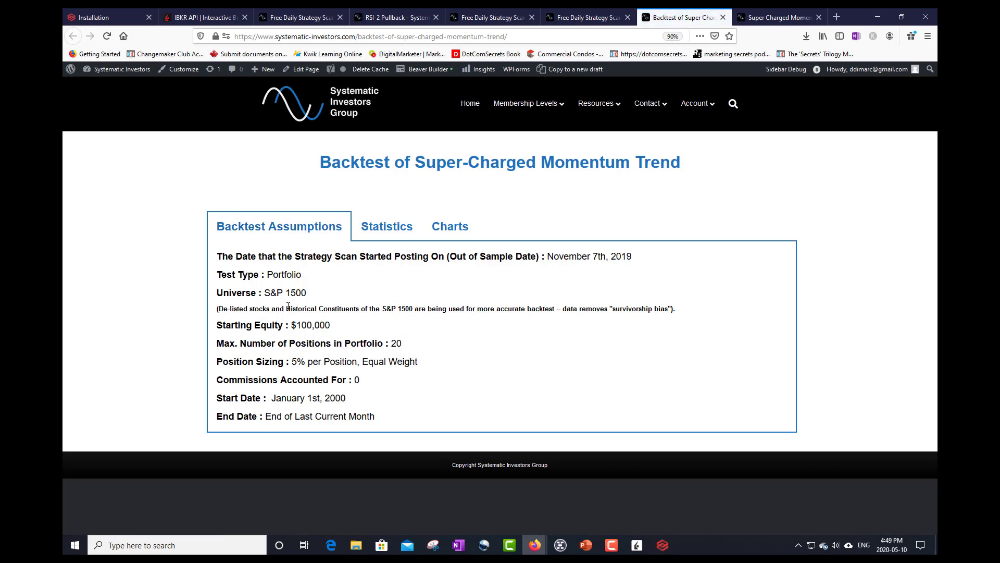
{"action": "left_click_drag", "start_coordinate": [289, 324], "coordinate": [333, 326]}
{"action": "left_click_drag", "start_coordinate": [266, 274], "coordinate": [308, 293]}
{"action": "left_click_drag", "start_coordinate": [393, 342], "coordinate": [409, 346]}
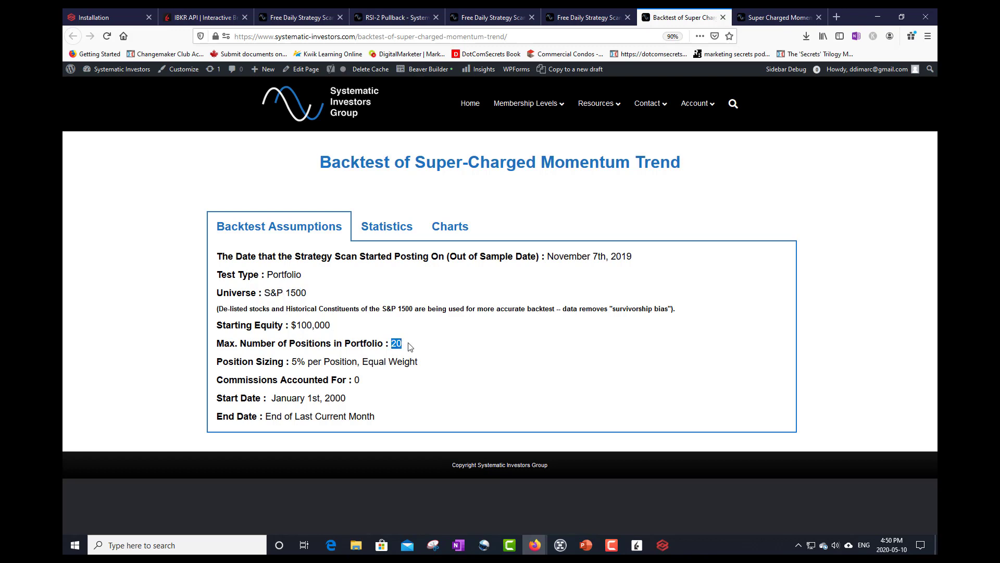
{"action": "left_click_drag", "start_coordinate": [292, 361], "coordinate": [307, 362]}
{"action": "left_click", "coordinate": [295, 365]}
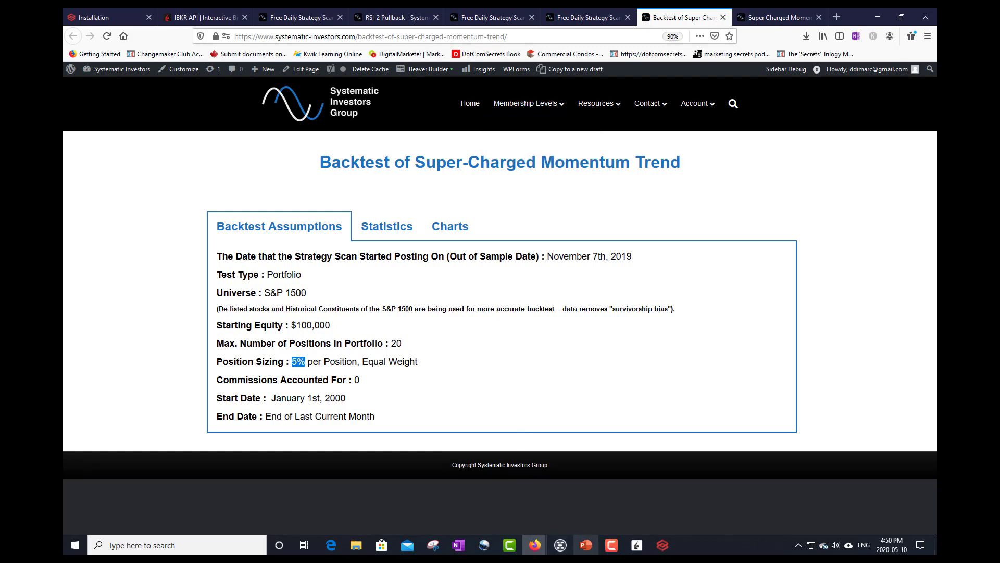
Return to the SIG window and name the new strategy GD - SCMTrend
{"action": "mouse_move", "coordinate": [665, 551]}
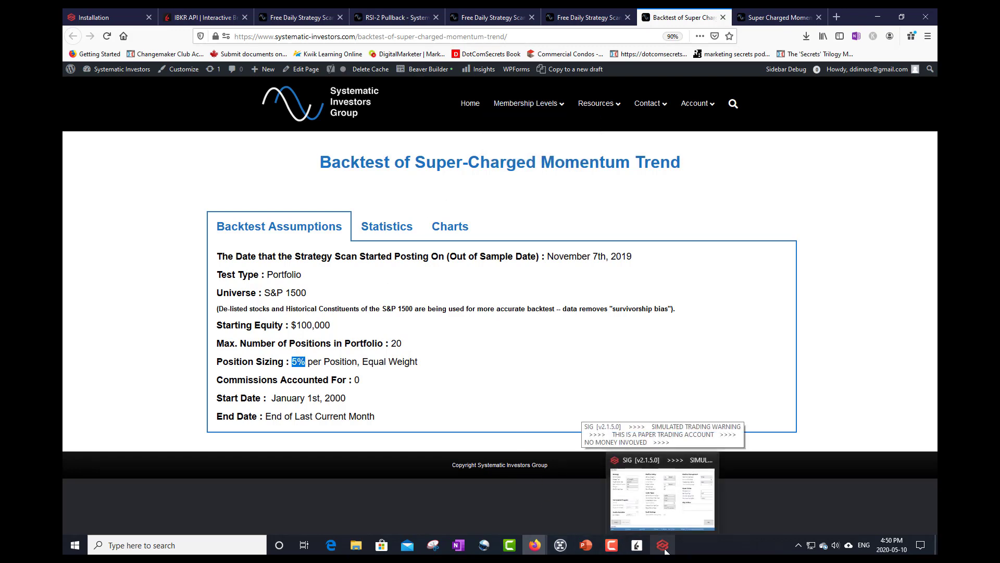
{"action": "left_click", "coordinate": [664, 552]}
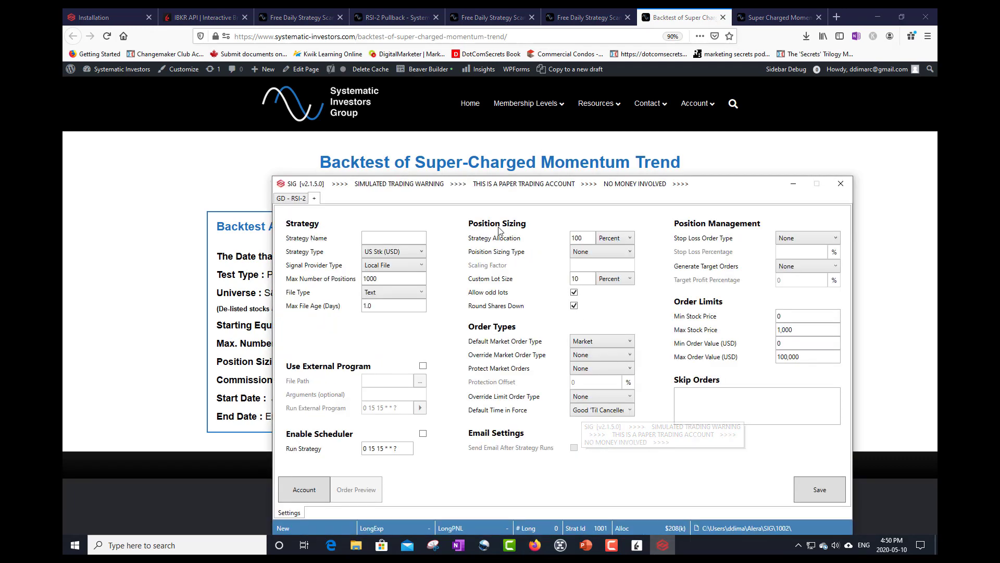
{"action": "left_click_drag", "start_coordinate": [482, 186], "coordinate": [441, 91]}
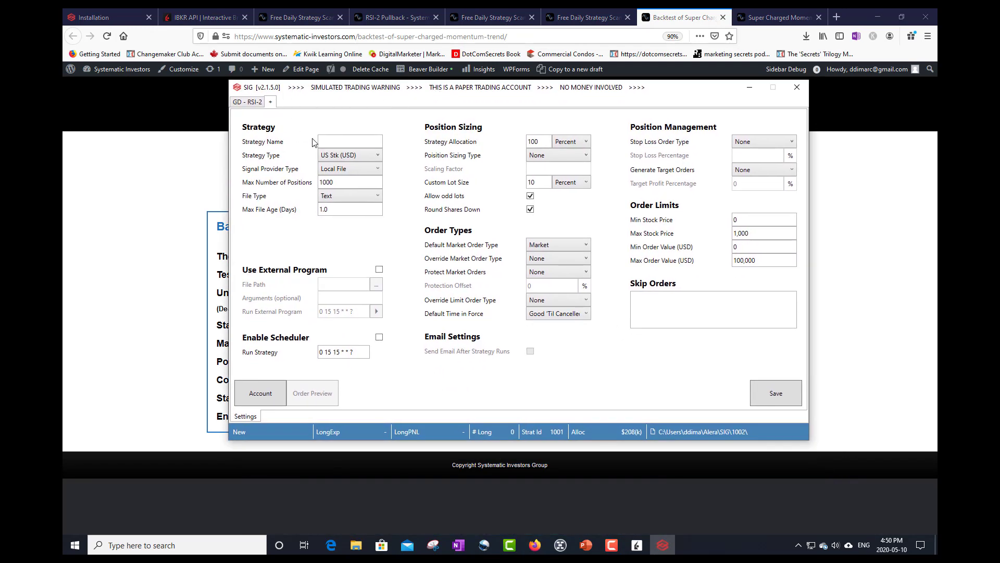
{"action": "left_click", "coordinate": [332, 141]}
{"action": "mouse_move", "coordinate": [399, 91]}
{"action": "left_mouse_down"}
{"action": "mouse_move", "coordinate": [370, 310]}
{"action": "mouse_move", "coordinate": [408, 102]}
{"action": "left_mouse_up"}
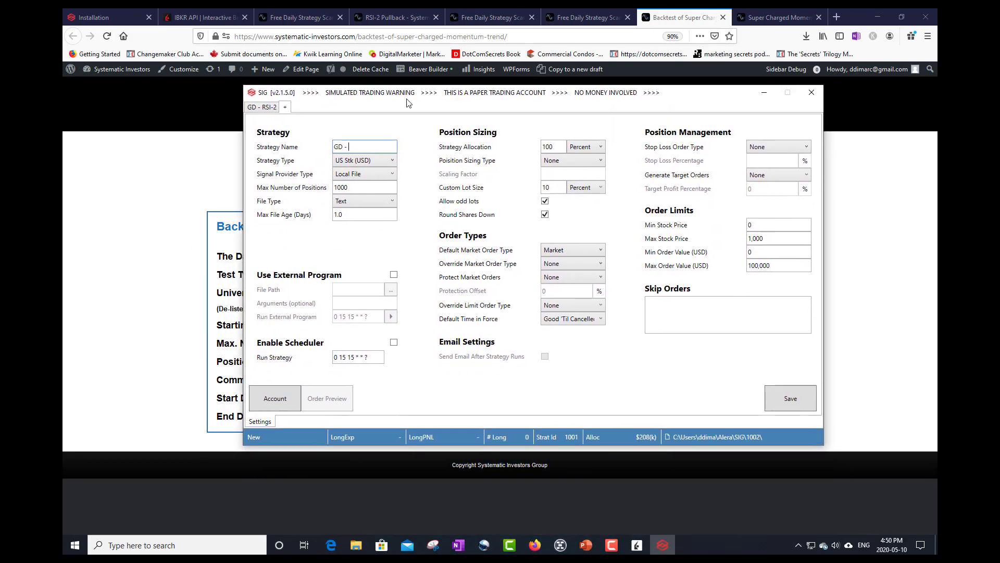
{"action": "type", "text": "Super Charged Mo"}
{"action": "key", "text": "BackSpace"}
{"action": "key", "text": "BackSpace"}
{"action": "key", "text": "BackSpace"}
{"action": "key", "text": "BackSpace"}
{"action": "key", "text": "BackSpace"}
{"action": "key", "text": "BackSpace"}
{"action": "key", "text": "BackSpace"}
{"action": "key", "text": "BackSpace"}
{"action": "key", "text": "BackSpace"}
{"action": "key", "text": "BackSpace"}
{"action": "key", "text": "BackSpace"}
{"action": "key", "text": "BackSpace"}
{"action": "key", "text": "BackSpace"}
{"action": "type", "text": "T"}
Set the GD - SCMTrend strategy's signal provider type to Google Drive File and its file type to CSV
{"action": "left_click", "coordinate": [359, 162]}
{"action": "left_click", "coordinate": [359, 169]}
{"action": "left_click", "coordinate": [362, 174]}
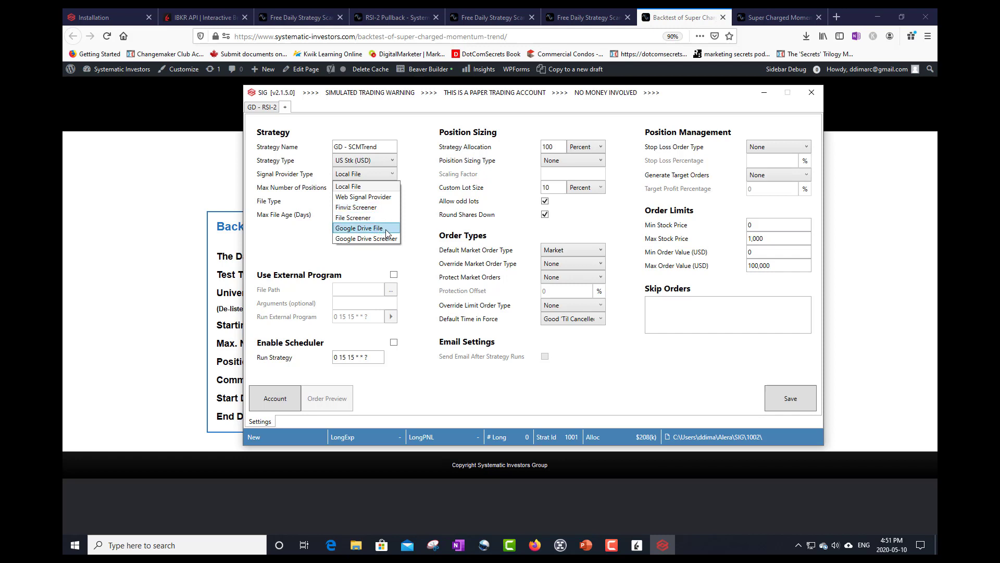
{"action": "left_click", "coordinate": [386, 229]}
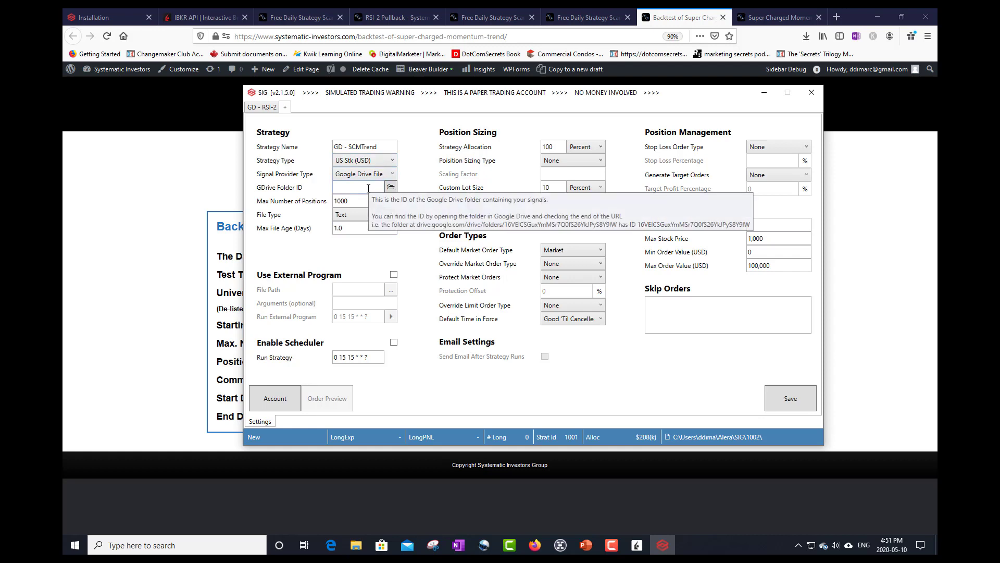
{"action": "left_click", "coordinate": [364, 214]}
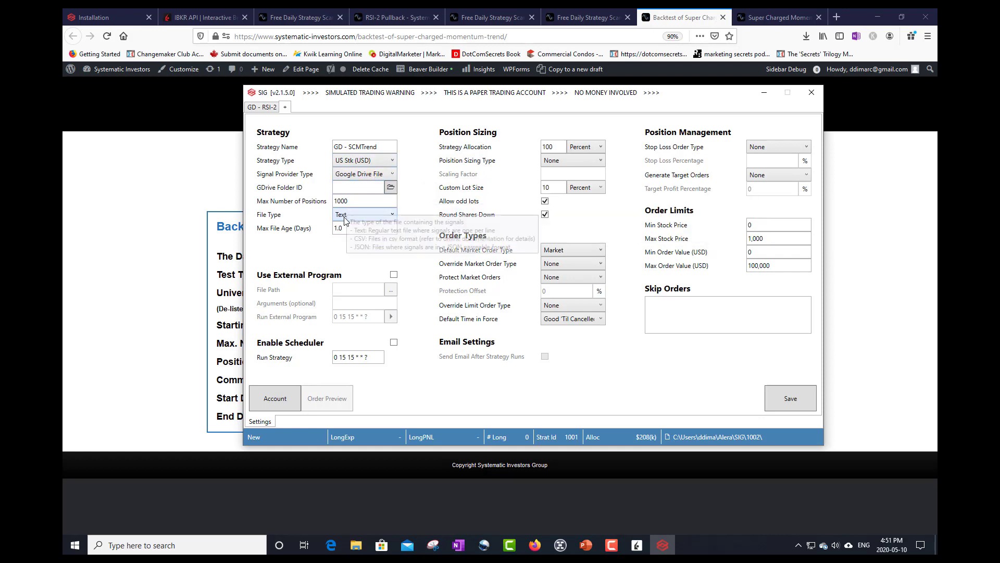
{"action": "left_click", "coordinate": [350, 243]}
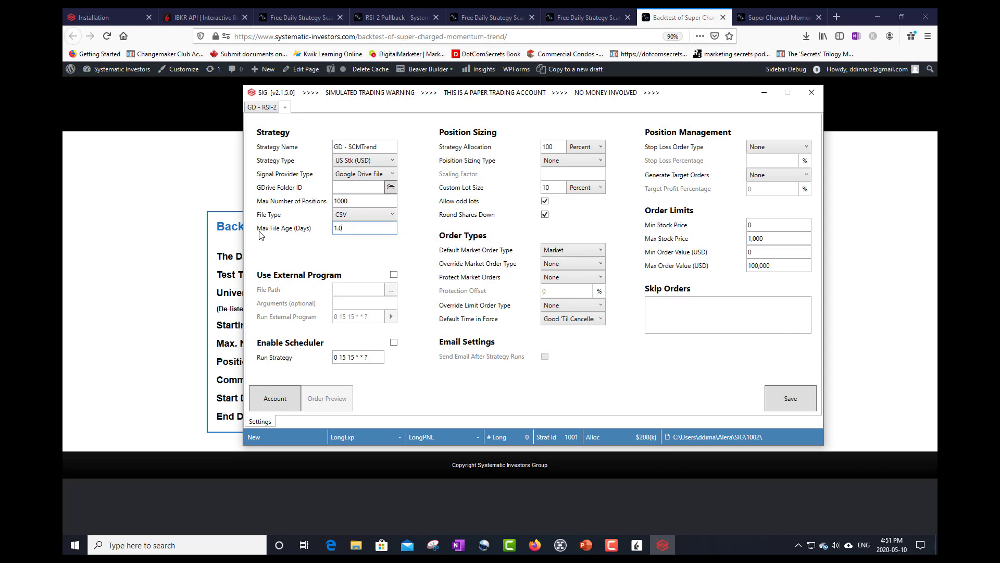
{"action": "left_click", "coordinate": [337, 229]}
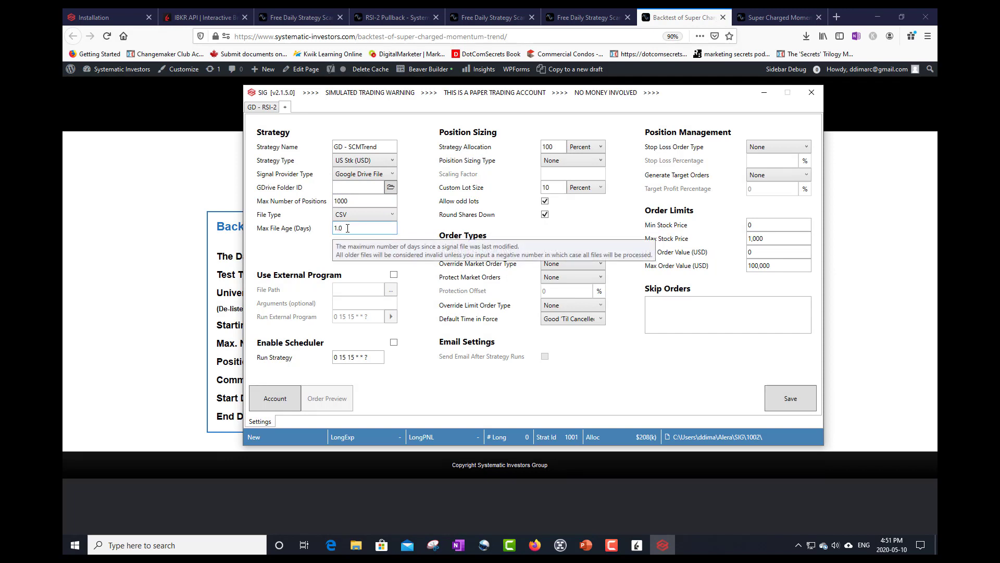
Limit GD - SCMTrend to 20 positions, with a strategy allocation of 20 percent and a custom lot size of 5 percent
{"action": "double_click", "coordinate": [352, 201]}
{"action": "type", "text": "20"}
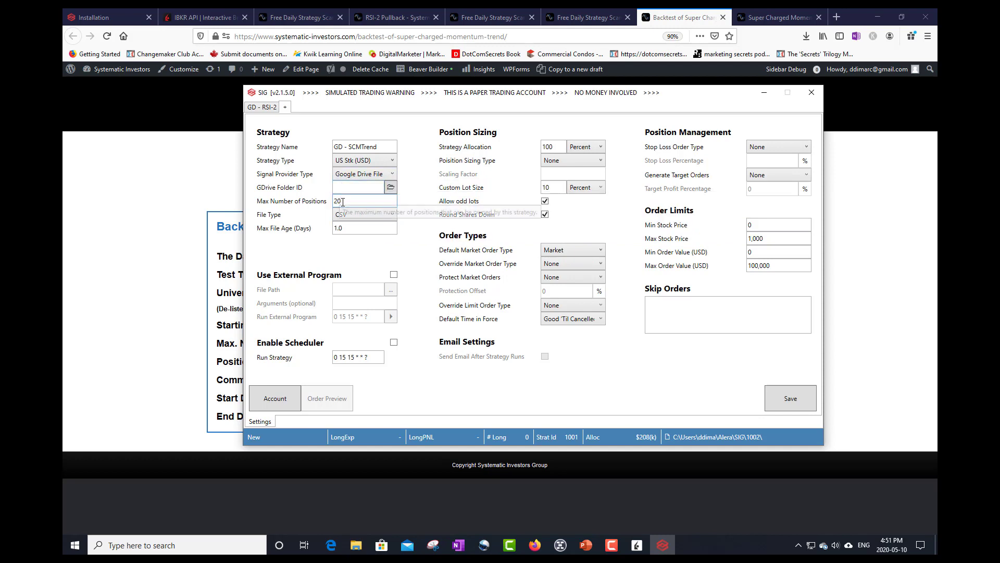
{"action": "left_click_drag", "start_coordinate": [555, 147], "coordinate": [538, 149]}
{"action": "type", "text": "20"}
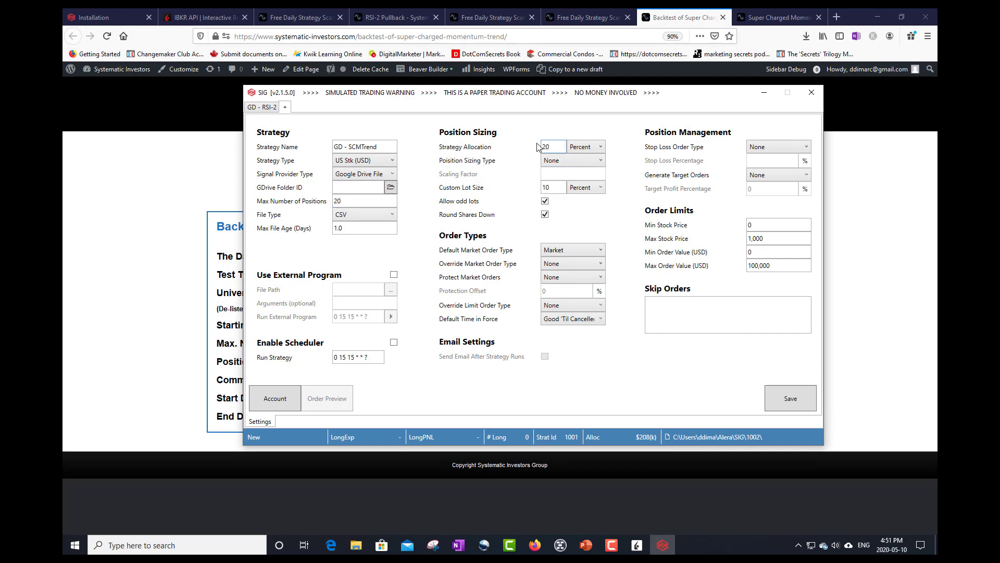
{"action": "left_click_drag", "start_coordinate": [555, 190], "coordinate": [534, 187]}
{"action": "type", "text": "5"}
Set the minimum stock price to 1, the minimum order value to 25 USD, and the default time in force to Day
{"action": "left_click", "coordinate": [754, 226]}
{"action": "left_click_drag", "start_coordinate": [756, 226], "coordinate": [715, 222]}
{"action": "type", "text": "1"}
{"action": "key", "text": "Tab"}
{"action": "key", "text": "Tab"}
{"action": "left_click", "coordinate": [569, 323]}
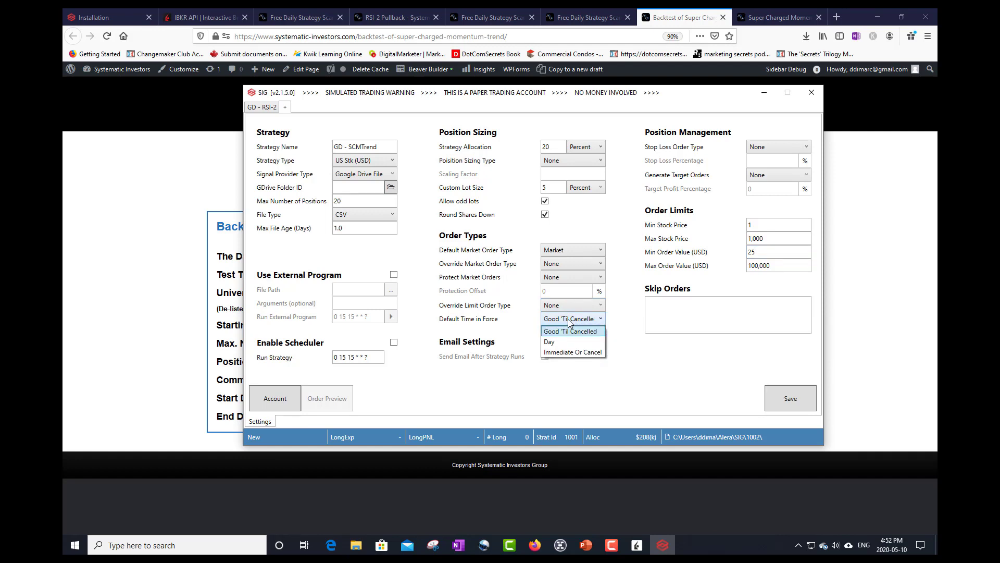
{"action": "left_click", "coordinate": [566, 342]}
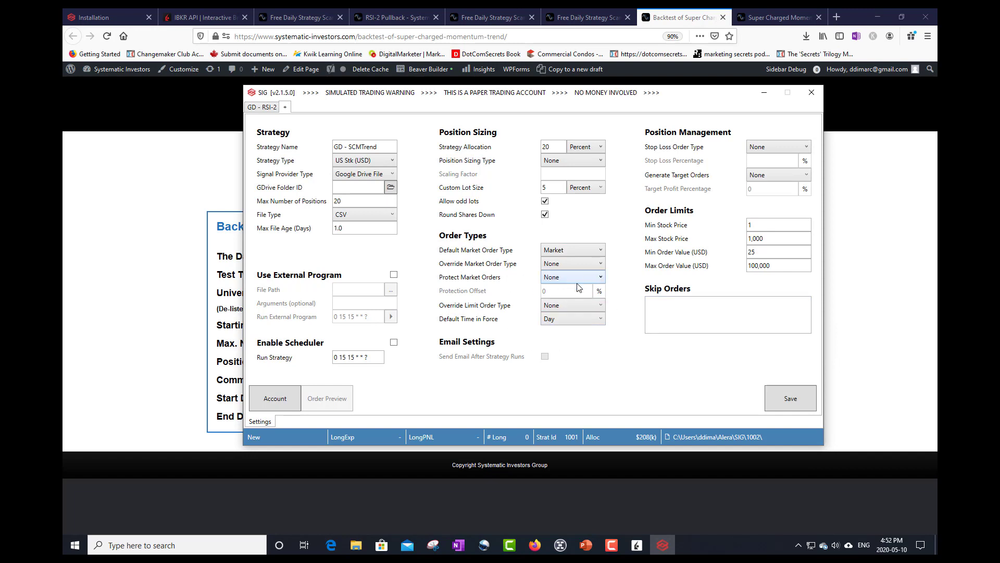
Copy the GDrive Folder ID from the Super Charged Momentum Trend page in the browser
{"action": "left_click", "coordinate": [344, 191]}
{"action": "left_click_drag", "start_coordinate": [365, 97], "coordinate": [400, 198]}
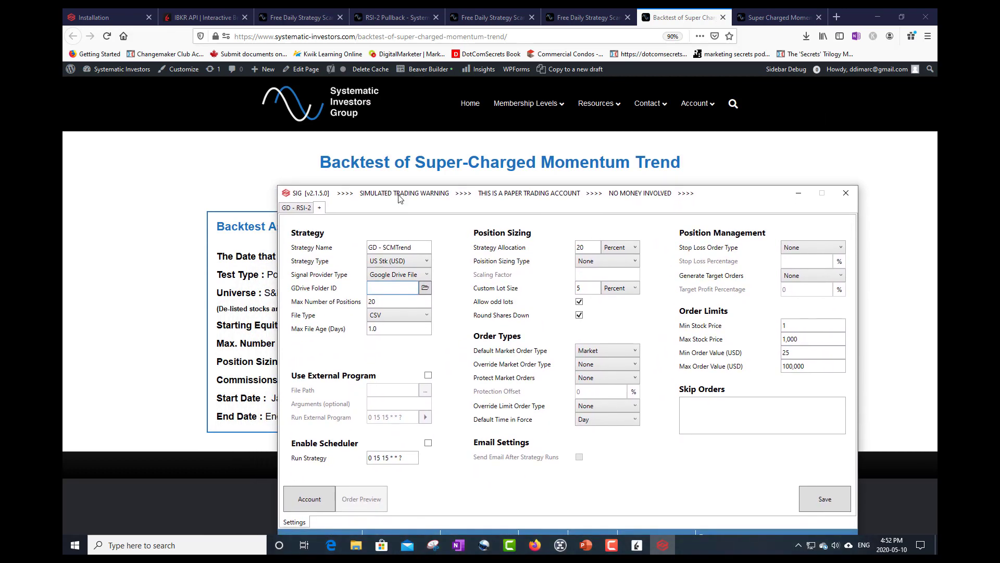
{"action": "left_click", "coordinate": [779, 17]}
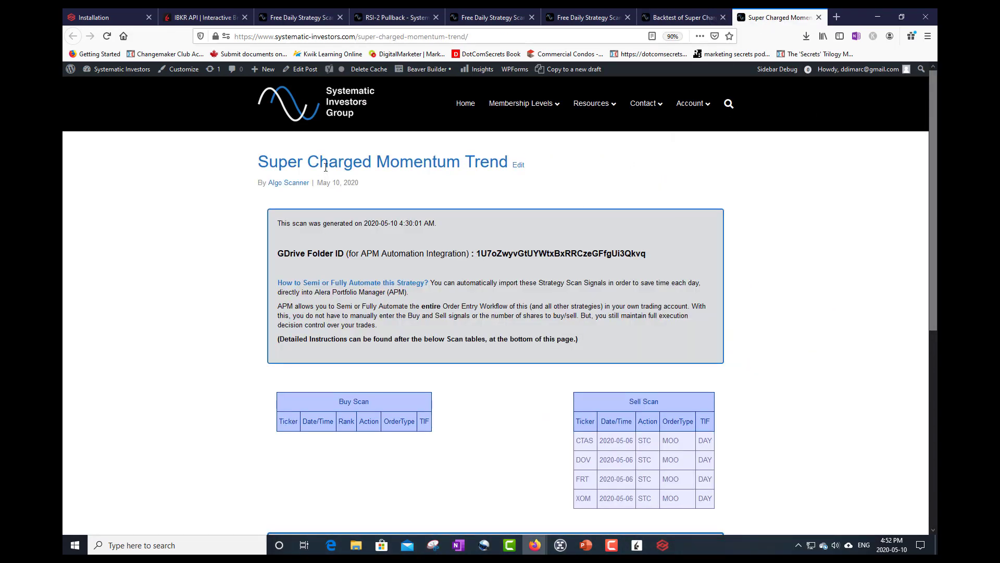
{"action": "left_click_drag", "start_coordinate": [479, 254], "coordinate": [655, 257]}
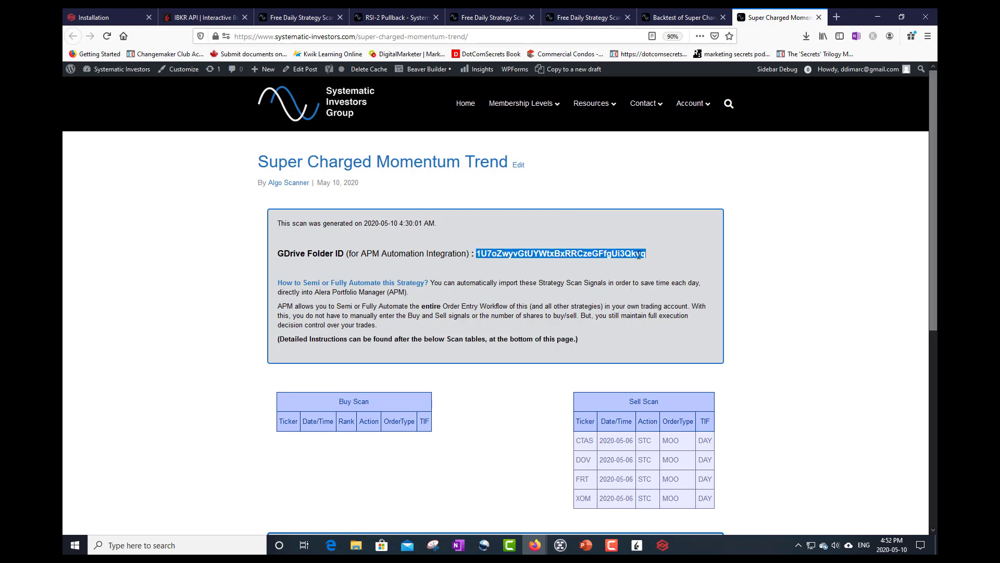
{"action": "right_click", "coordinate": [639, 255]}
{"action": "left_click", "coordinate": [654, 262]}
{"action": "scroll", "coordinate": [519, 313], "scroll_direction": "down", "scroll_amount": 6}
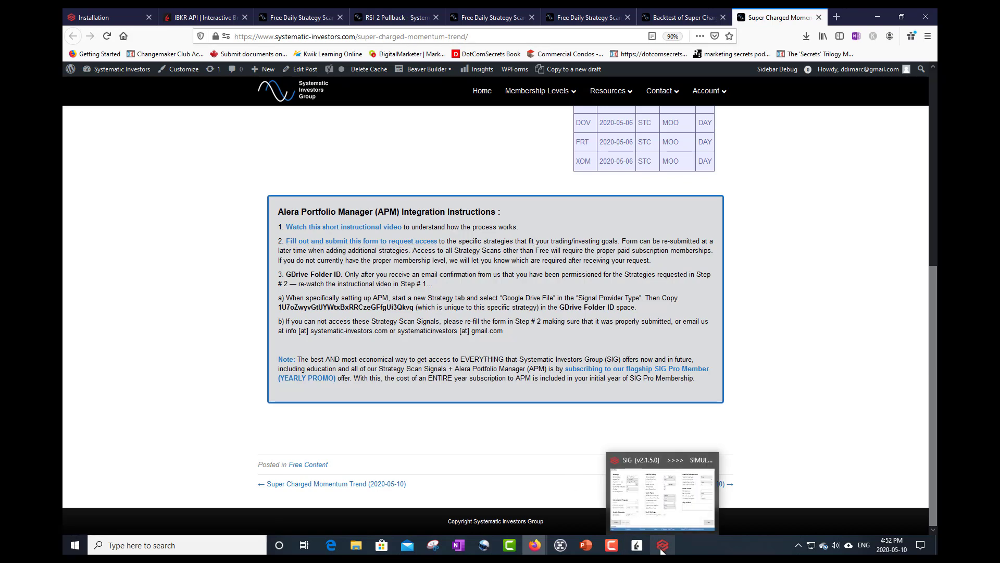
Return to the SIG window and paste the copied ID as the GD - SCMTrend strategy's GDrive Folder ID
{"action": "left_click", "coordinate": [673, 484]}
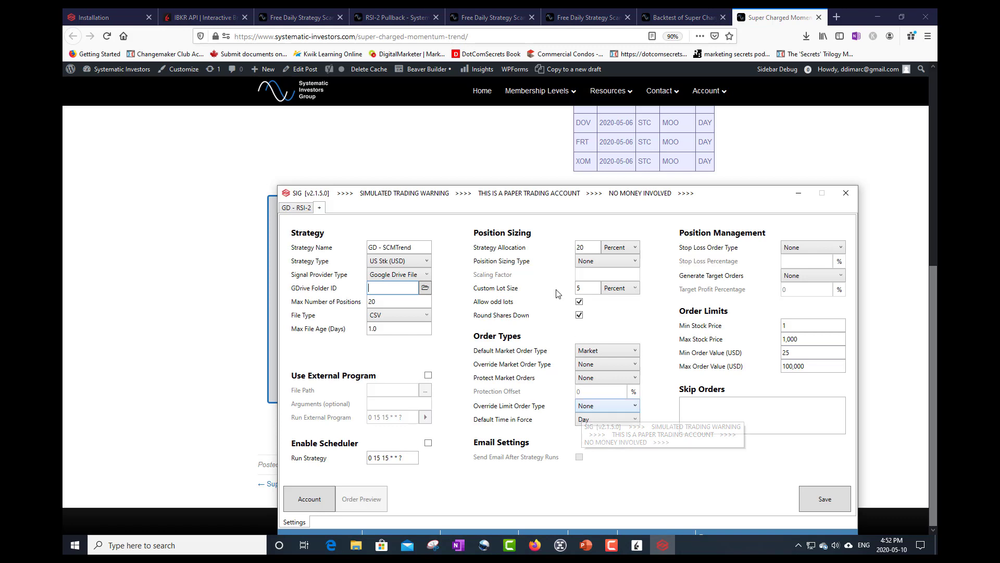
{"action": "right_click", "coordinate": [376, 288]}
{"action": "left_click", "coordinate": [403, 317]}
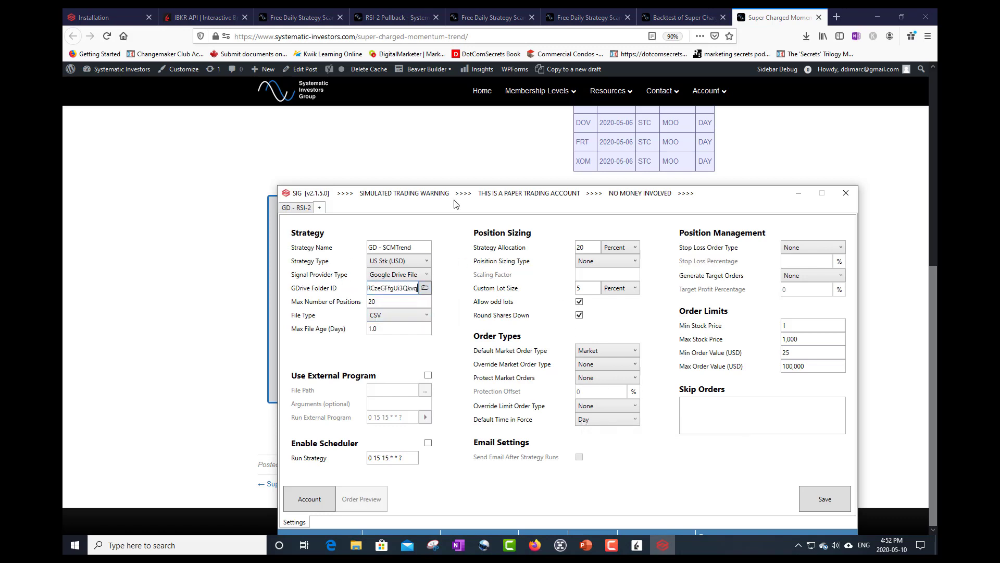
{"action": "left_click_drag", "start_coordinate": [461, 193], "coordinate": [422, 123]}
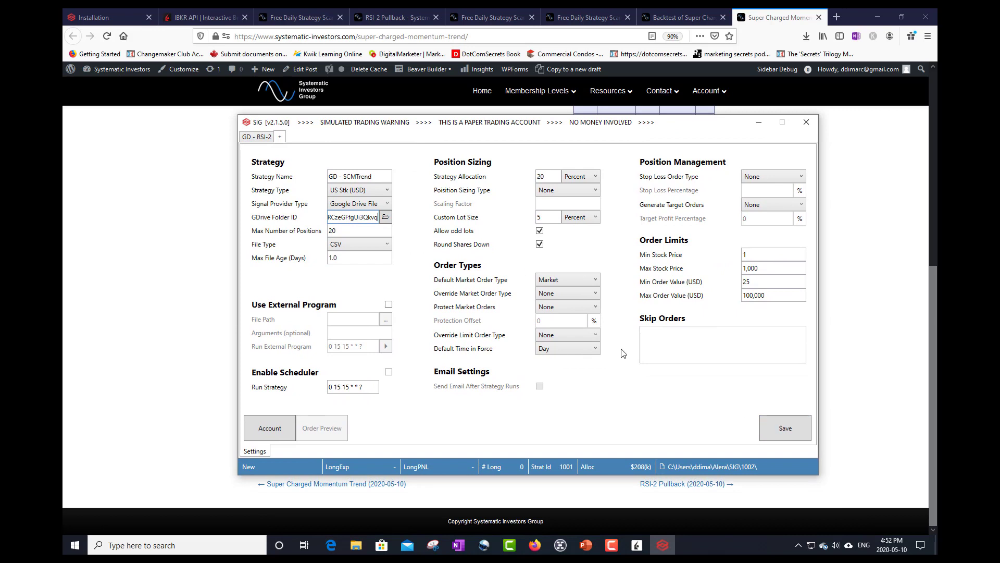
Set the GD - RSI-2 strategy's default time in force to Day and save it
{"action": "left_click", "coordinate": [250, 137]}
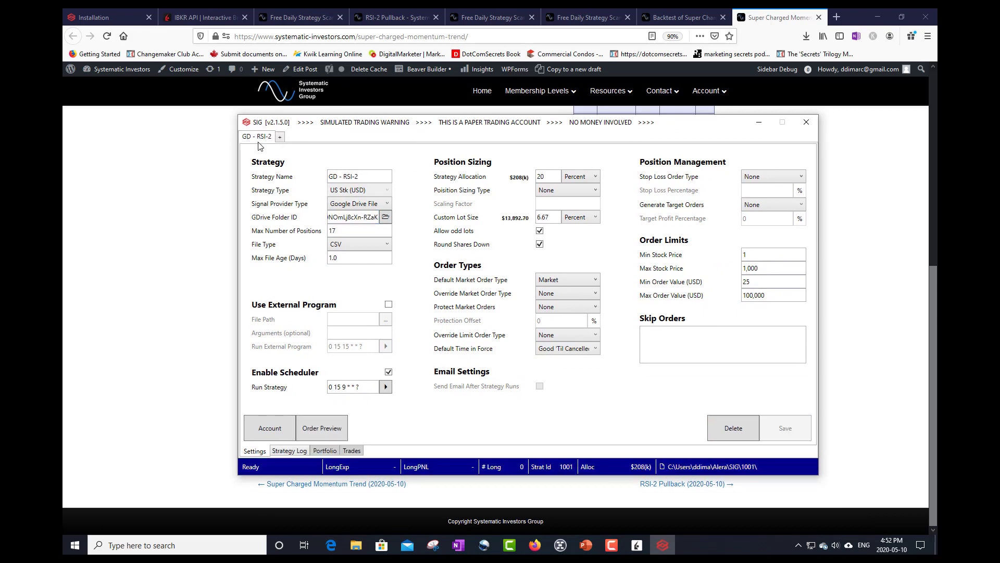
{"action": "left_click", "coordinate": [558, 351]}
{"action": "left_click", "coordinate": [553, 371]}
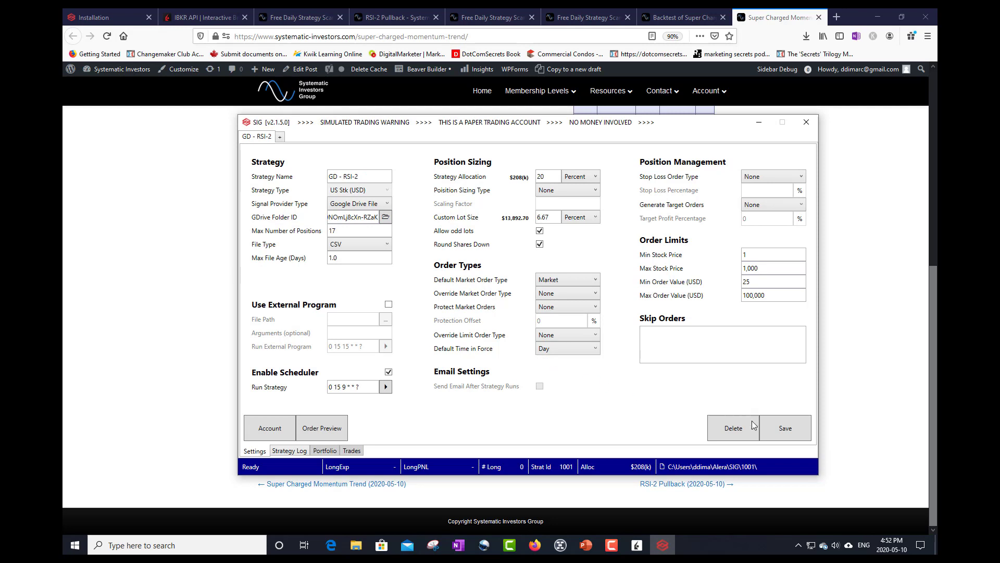
{"action": "left_click", "coordinate": [799, 432]}
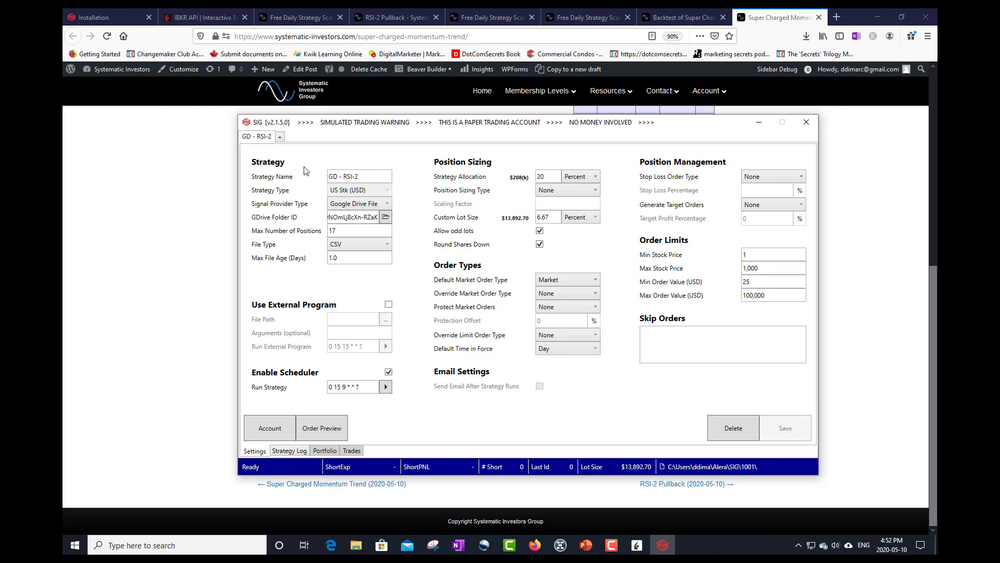
Save the new GD - SCMTrend strategy and allow Alera Portfolio Manager to see and download the Google account's Drive files
{"action": "left_click", "coordinate": [280, 139]}
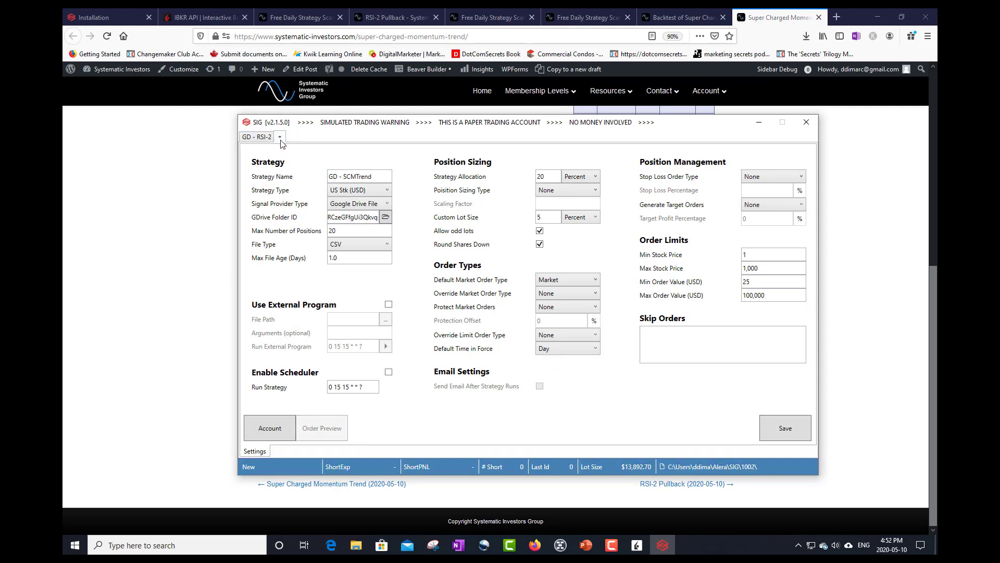
{"action": "left_click", "coordinate": [792, 427]}
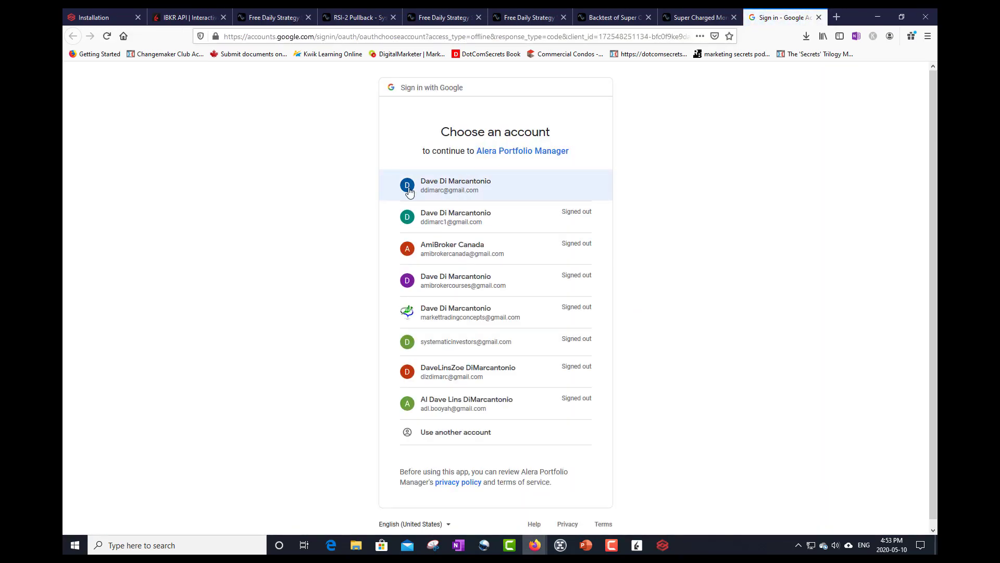
{"action": "left_click", "coordinate": [449, 194]}
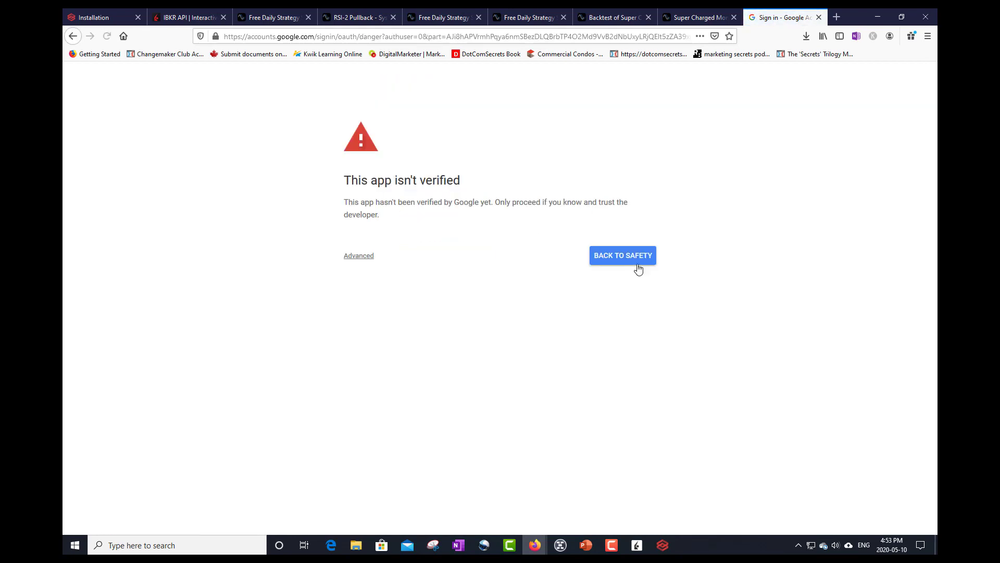
{"action": "left_click", "coordinate": [367, 259]}
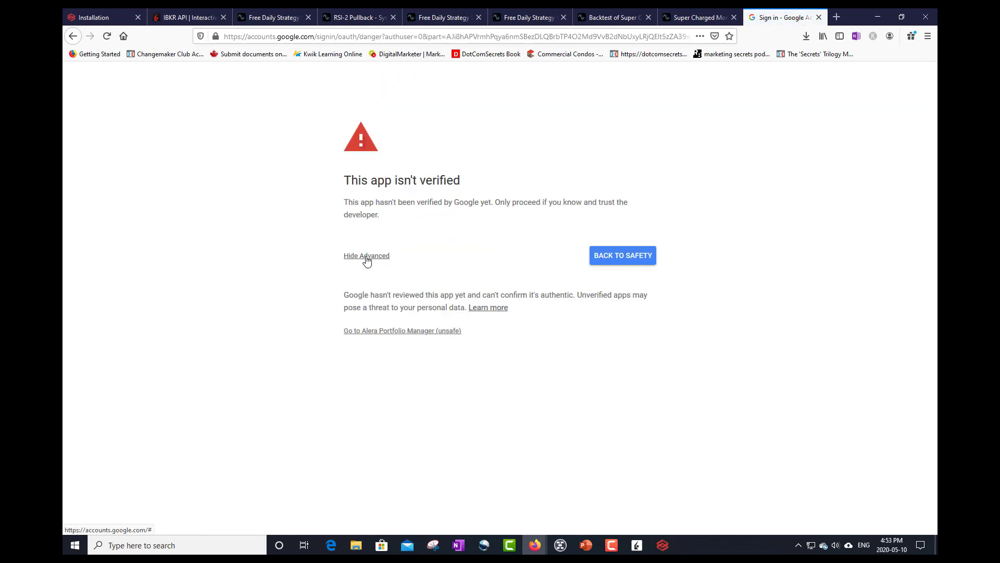
{"action": "left_click", "coordinate": [392, 333]}
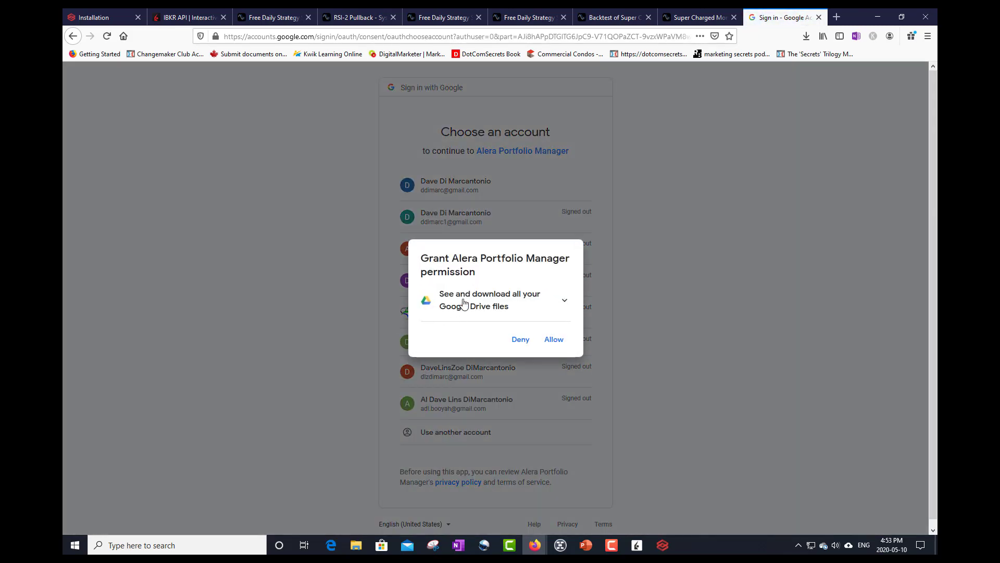
{"action": "left_click", "coordinate": [556, 341]}
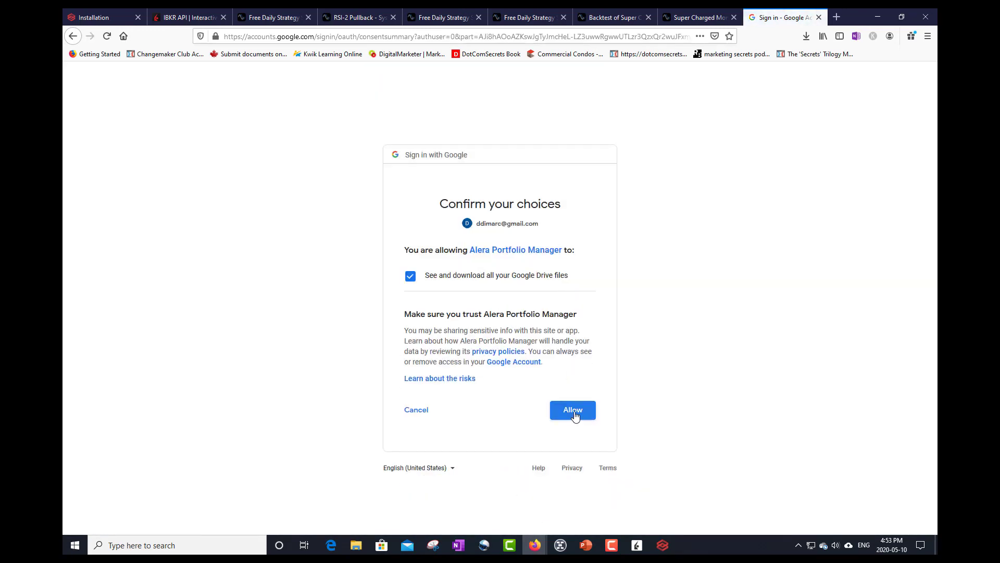
{"action": "left_click", "coordinate": [575, 414]}
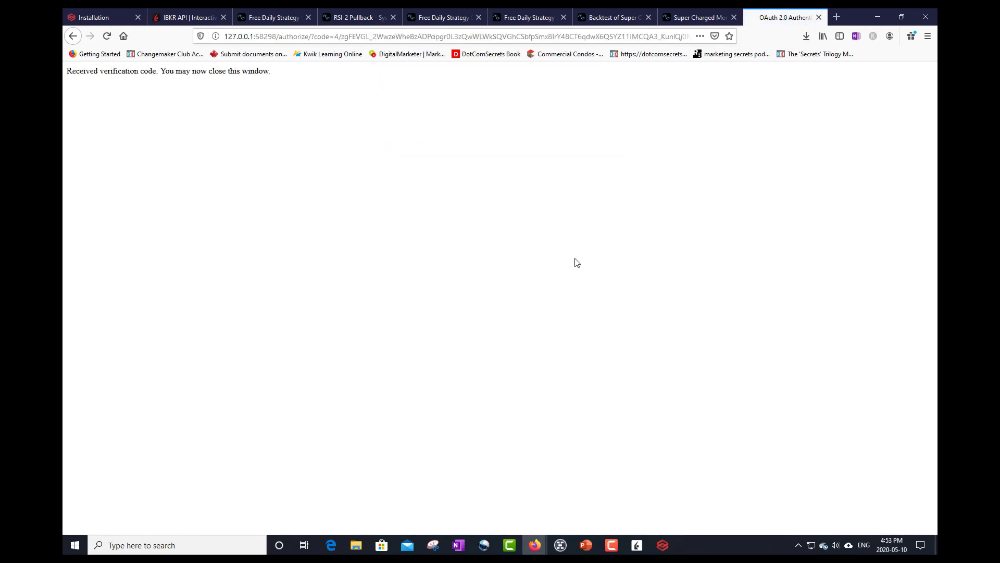
{"action": "left_click", "coordinate": [818, 17]}
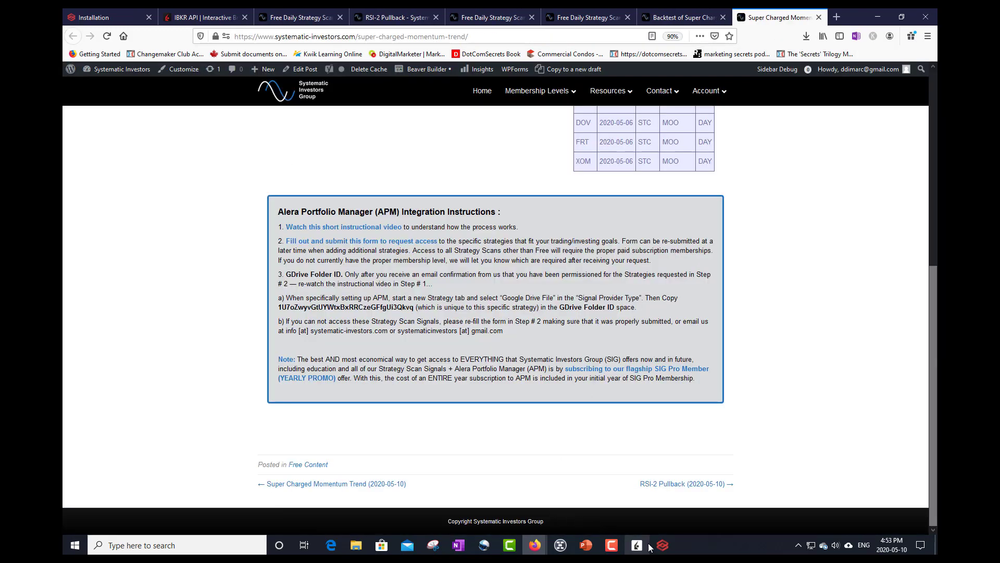
Back in the SIG window, enable the GD - SCMTrend scheduler with the run schedule 0 10 9 * * ? and save the strategy
{"action": "left_click", "coordinate": [661, 546]}
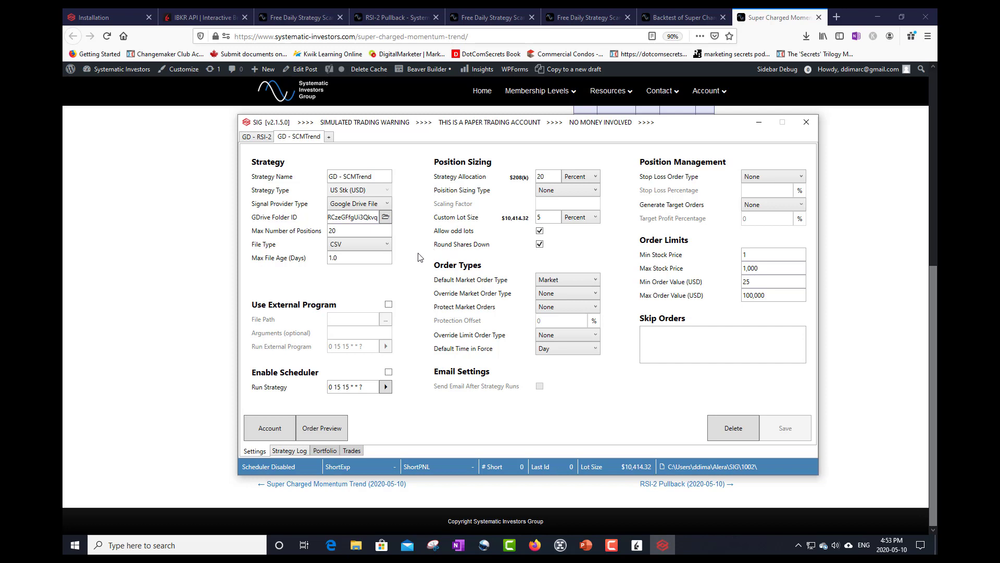
{"action": "left_click_drag", "start_coordinate": [392, 123], "coordinate": [398, 112]}
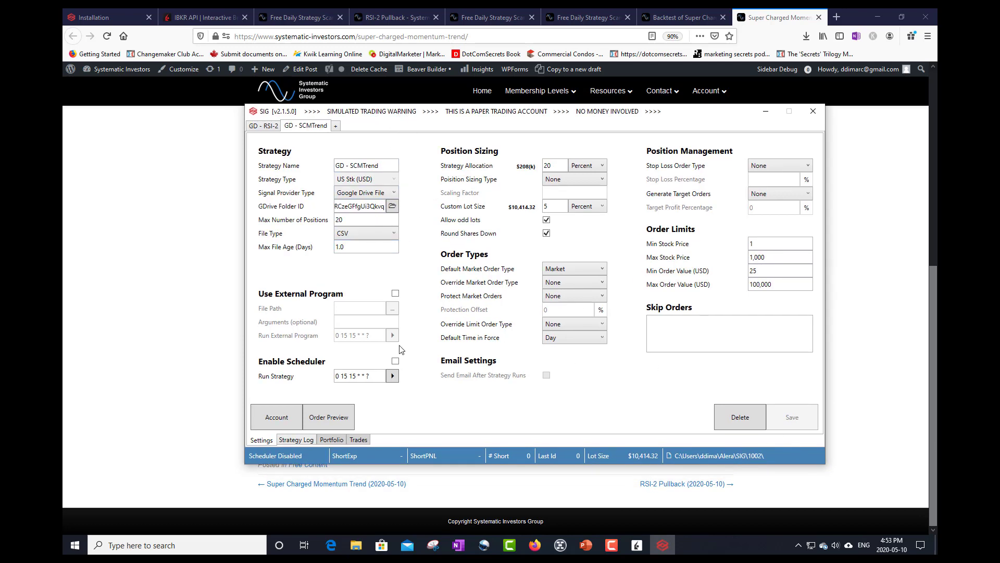
{"action": "left_click", "coordinate": [395, 360]}
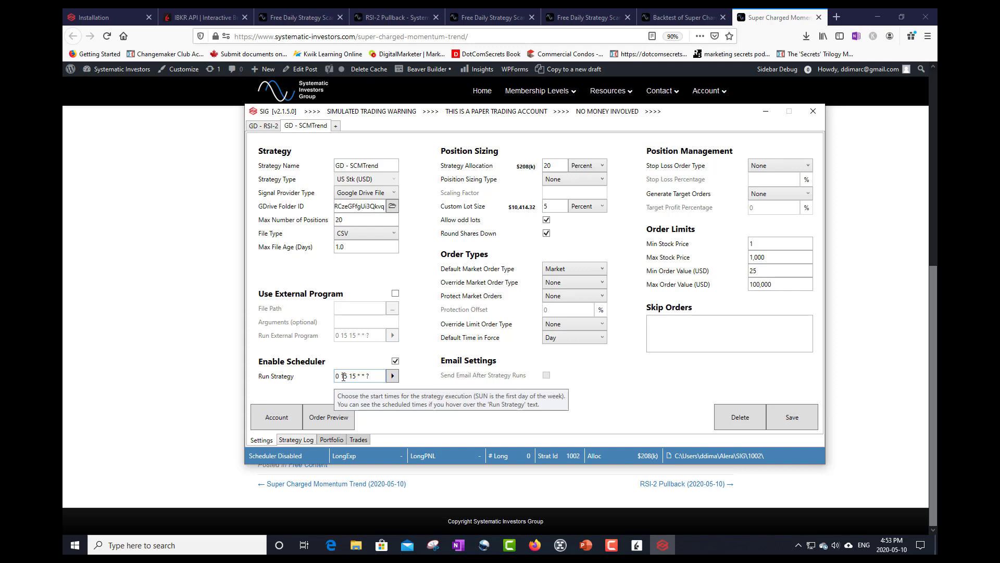
{"action": "double_click", "coordinate": [343, 376]}
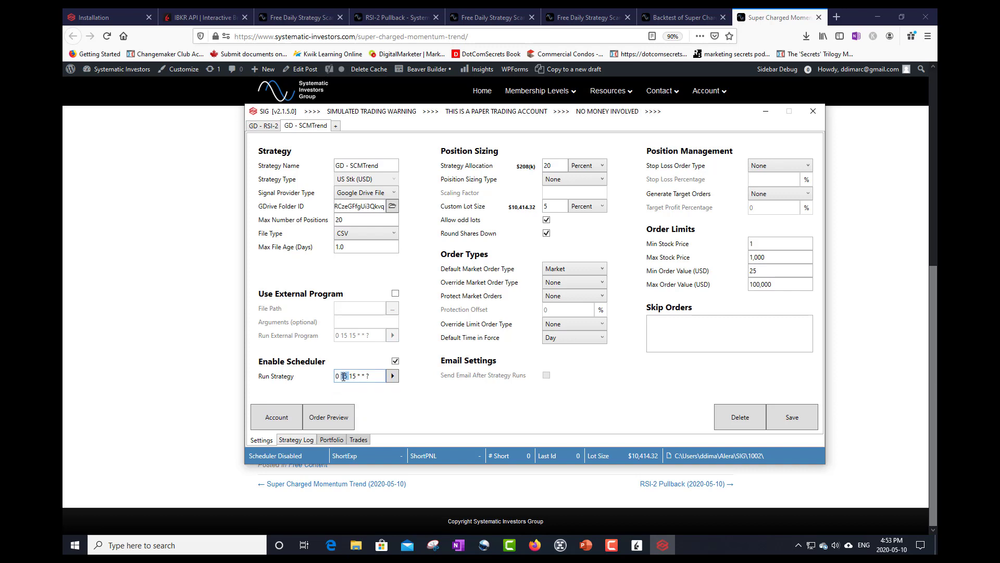
{"action": "type", "text": "10"}
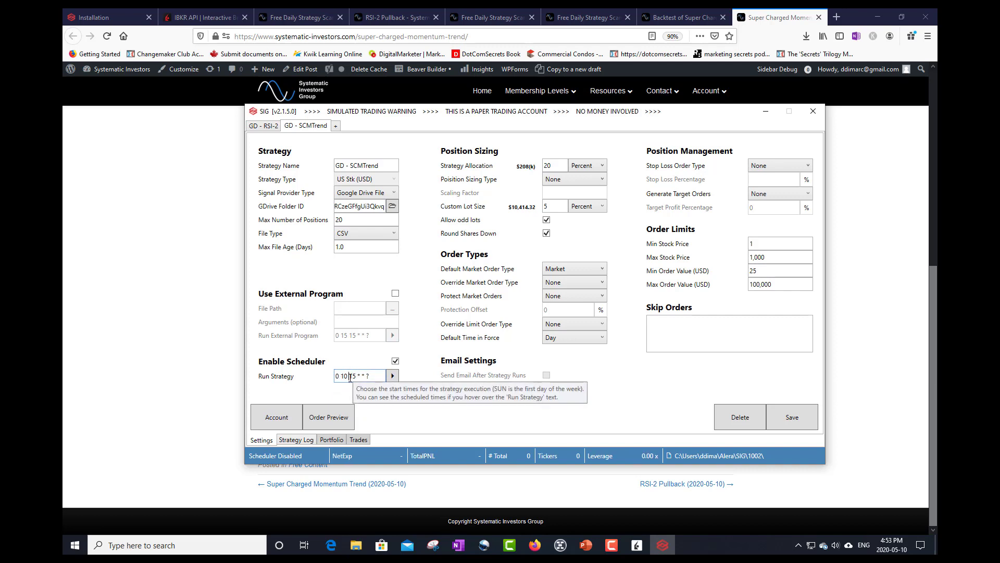
{"action": "double_click", "coordinate": [355, 377]}
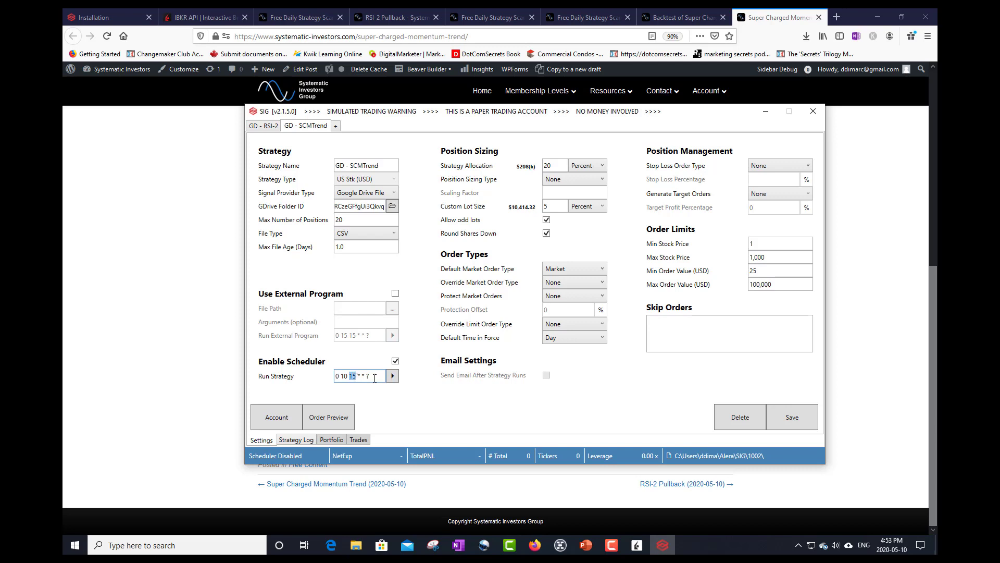
{"action": "type", "text": "9"}
{"action": "left_click", "coordinate": [799, 420]}
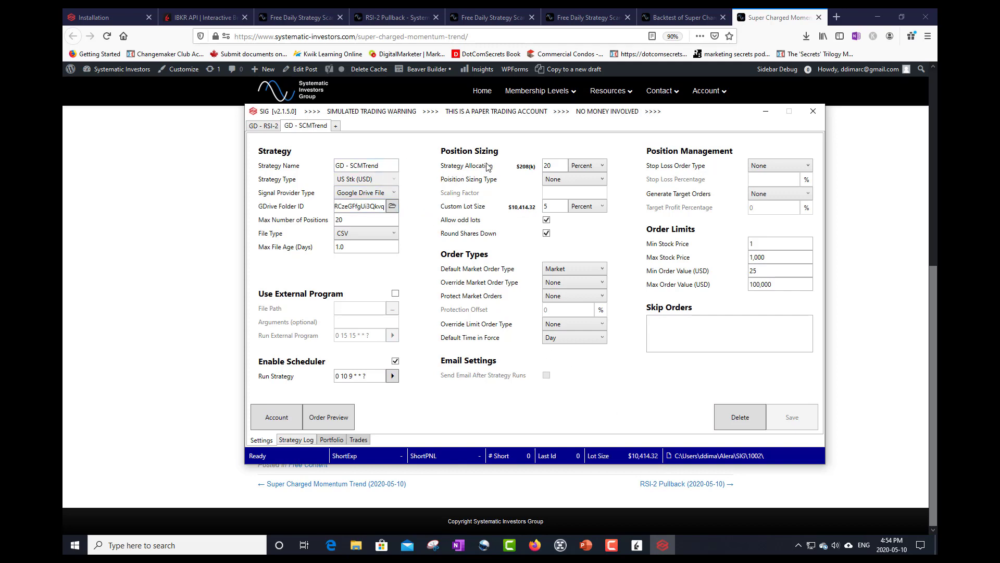
Compare the scheduler settings of the GD - RSI-2 and GD - SCMTrend strategies
{"action": "left_click", "coordinate": [265, 126]}
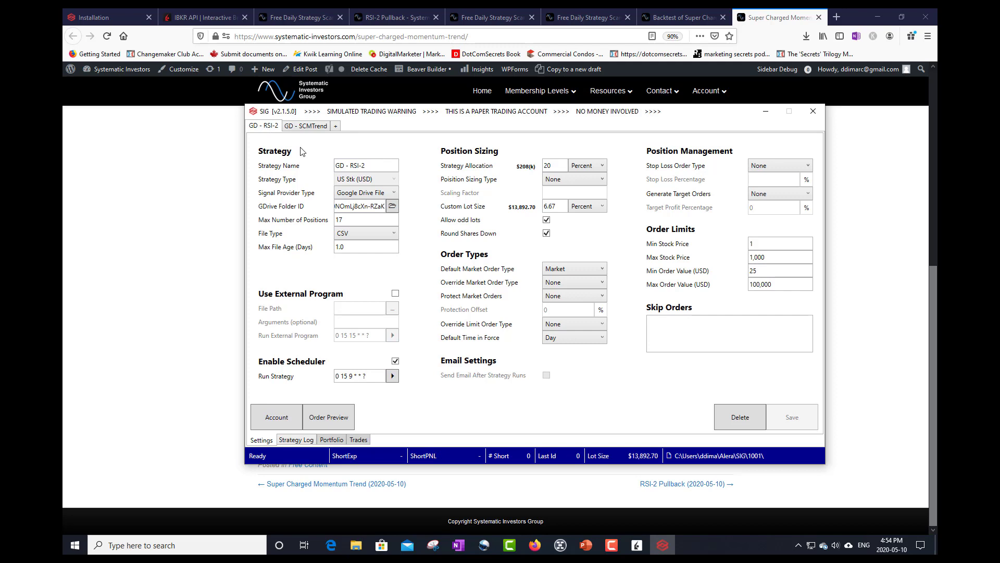
{"action": "left_click", "coordinate": [308, 127]}
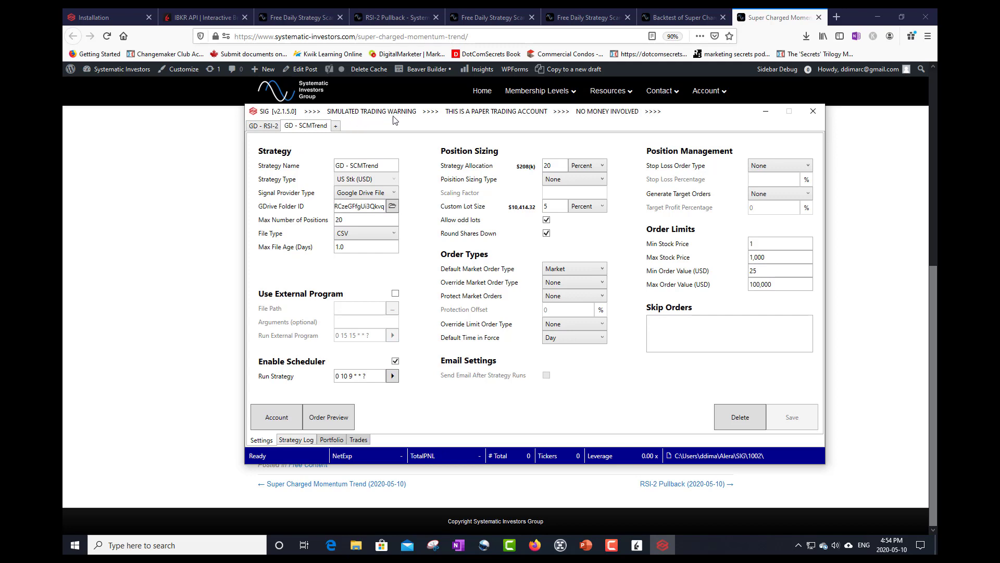
{"action": "left_click_drag", "start_coordinate": [395, 116], "coordinate": [395, 94]}
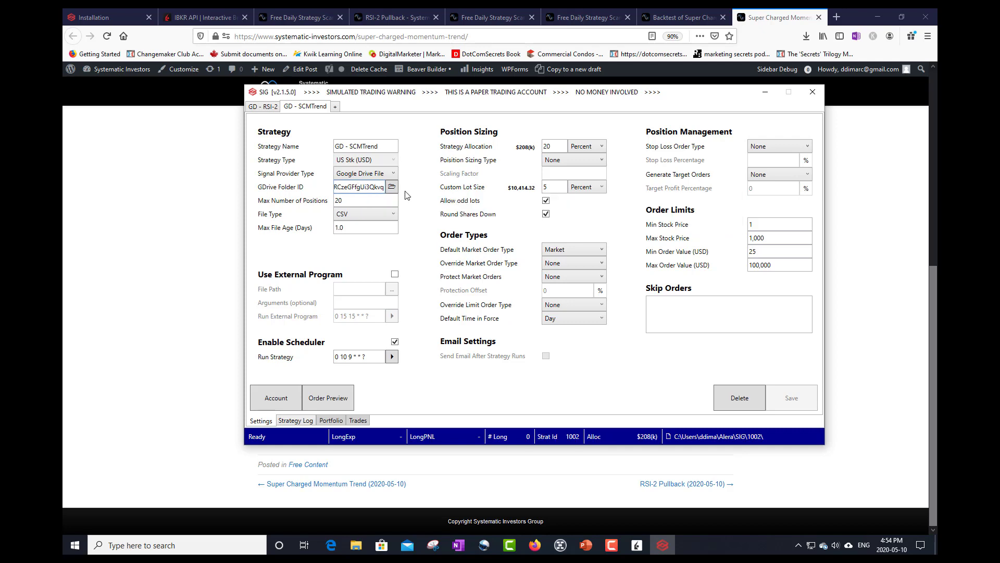
Check the GD - SCMTrend GDrive Folder ID and review the buy and sell signal files in its Google Drive folder
{"action": "key", "text": "Left"}
{"action": "key", "text": "Left"}
{"action": "key", "text": "Left"}
{"action": "key", "text": "Left"}
{"action": "key", "text": "Left"}
{"action": "key", "text": "Left"}
{"action": "key", "text": "Left"}
{"action": "key", "text": "Left"}
{"action": "key", "text": "Left"}
{"action": "key", "text": "Left"}
{"action": "key", "text": "Left"}
{"action": "key", "text": "Left"}
{"action": "key", "text": "Left"}
{"action": "key", "text": "Left"}
{"action": "key", "text": "Left"}
{"action": "key", "text": "Left"}
{"action": "key", "text": "Left"}
{"action": "key", "text": "Left"}
{"action": "key", "text": "Left"}
{"action": "key", "text": "Left"}
{"action": "left_click", "coordinate": [392, 187]}
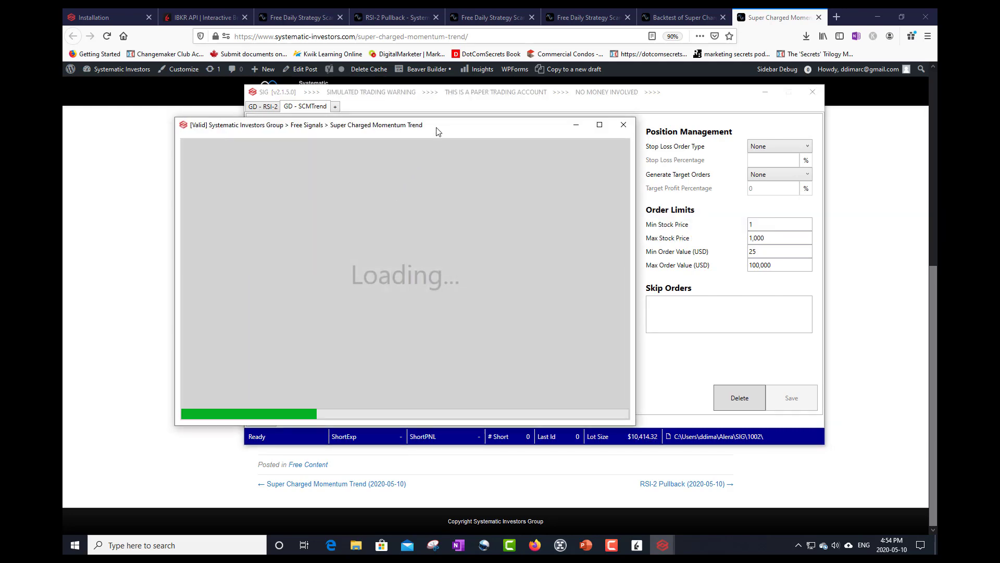
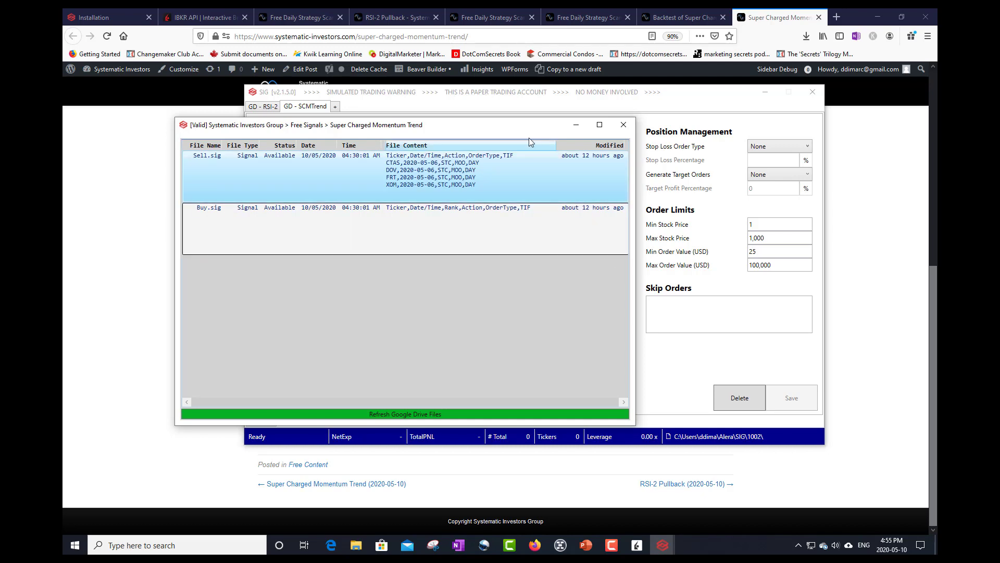
{"action": "left_click_drag", "start_coordinate": [517, 131], "coordinate": [582, 129]}
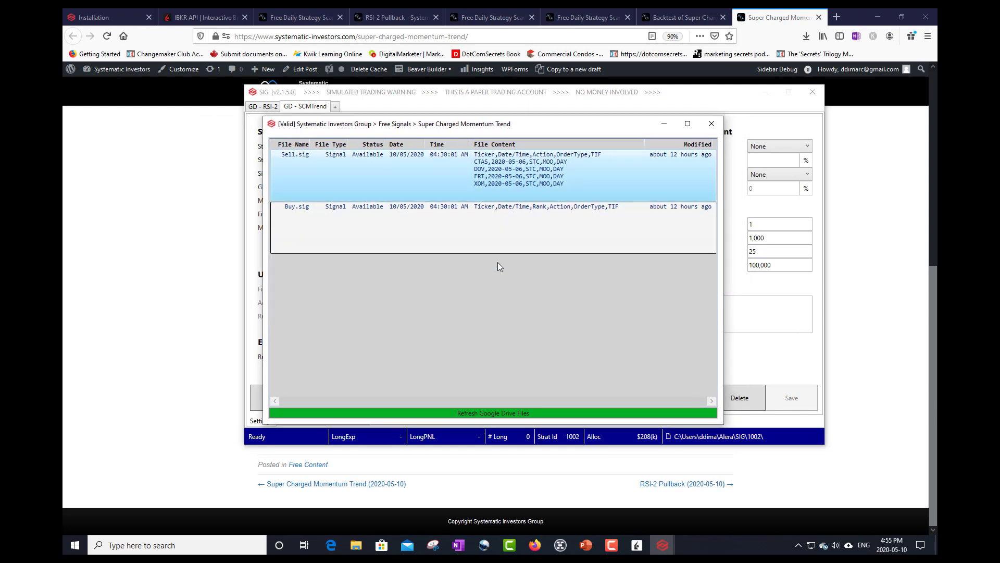
{"action": "left_click", "coordinate": [711, 125]}
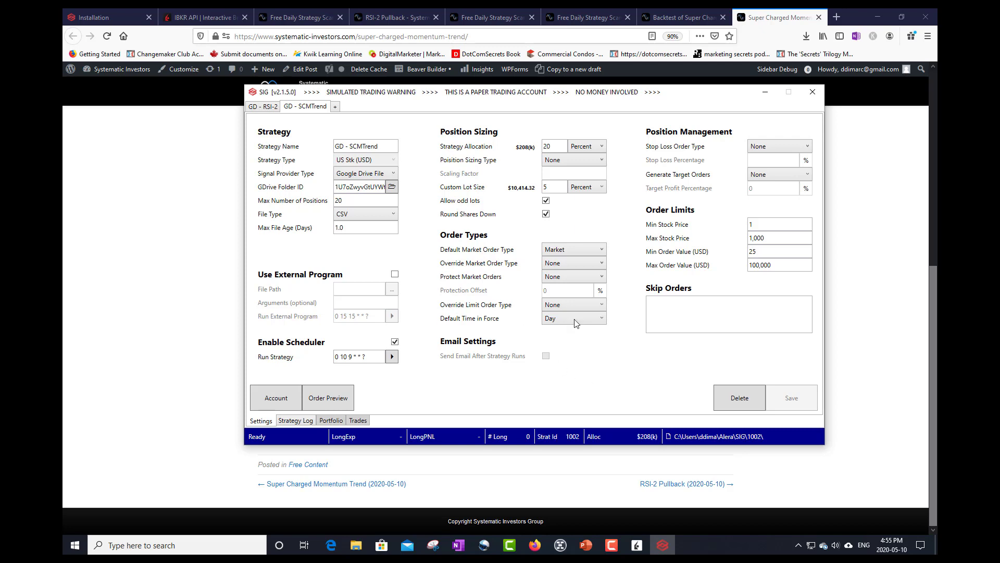
Switch to IB Gateway and close it
{"action": "left_click", "coordinate": [637, 545]}
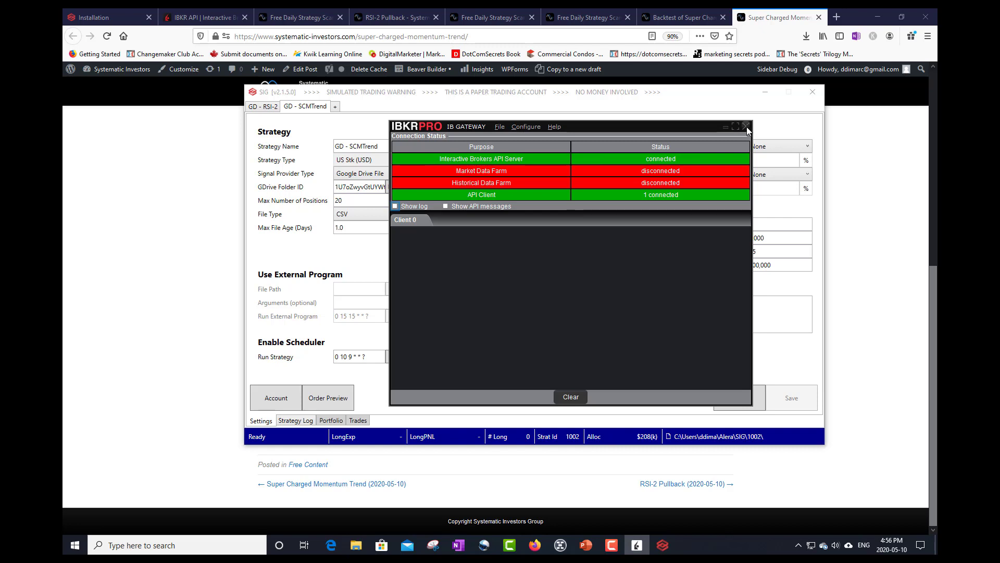
{"action": "left_click", "coordinate": [747, 126]}
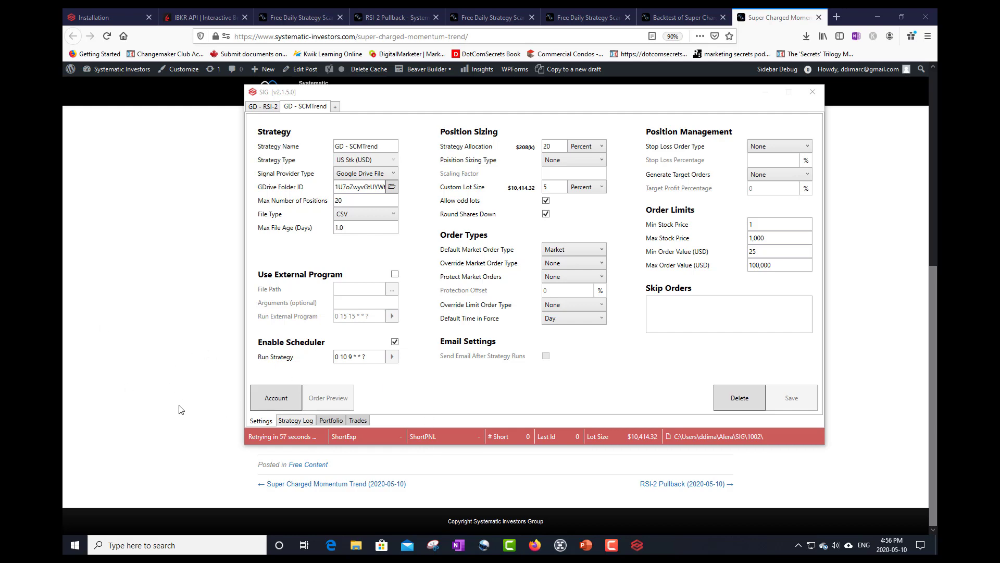
Launch IB Gateway 978, log in to the IB API in Paper Trading mode, and accept the simulated trading warning
{"action": "left_click", "coordinate": [163, 545]}
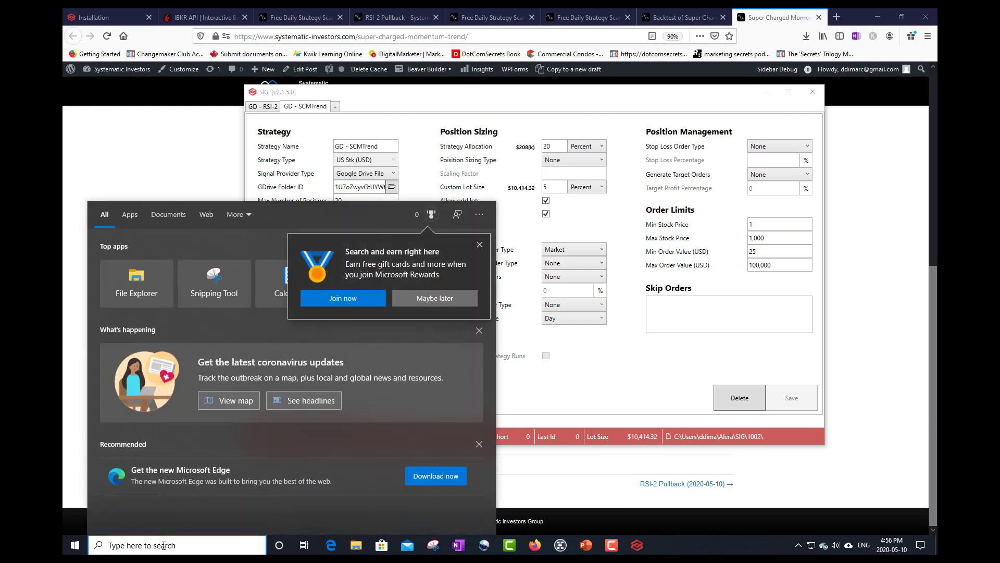
{"action": "type", "text": "ib"}
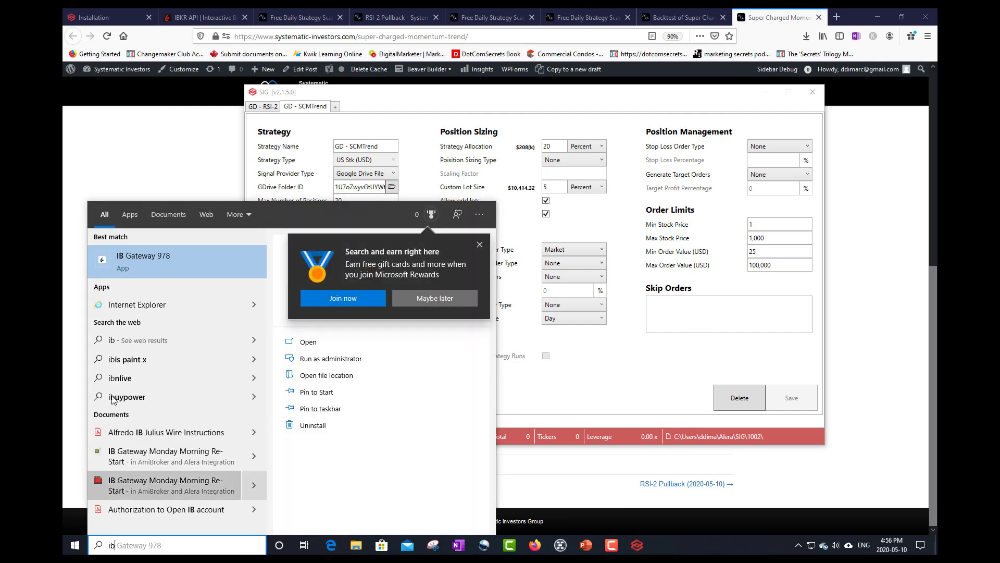
{"action": "left_click", "coordinate": [135, 261]}
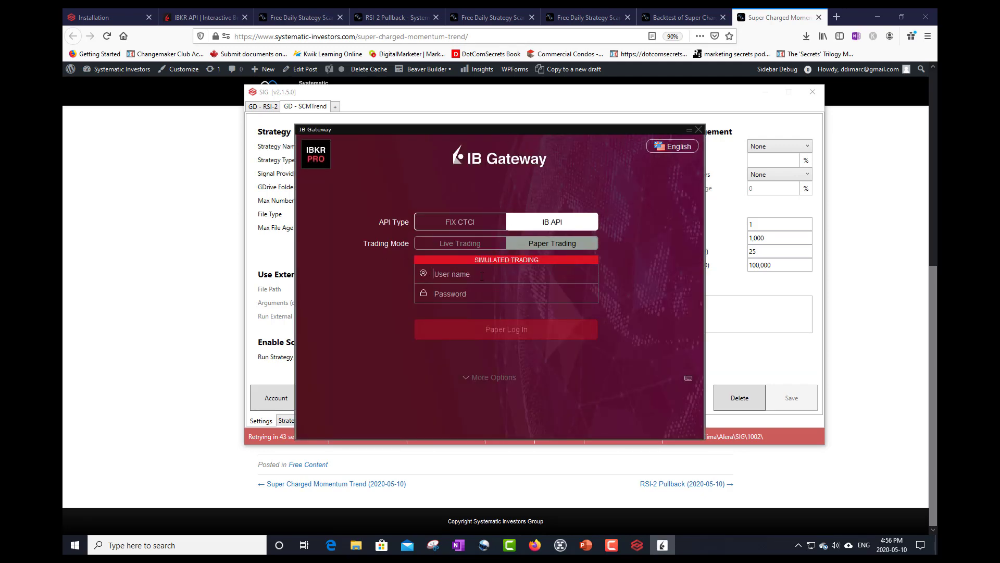
{"action": "left_click_drag", "start_coordinate": [522, 127], "coordinate": [937, 195]}
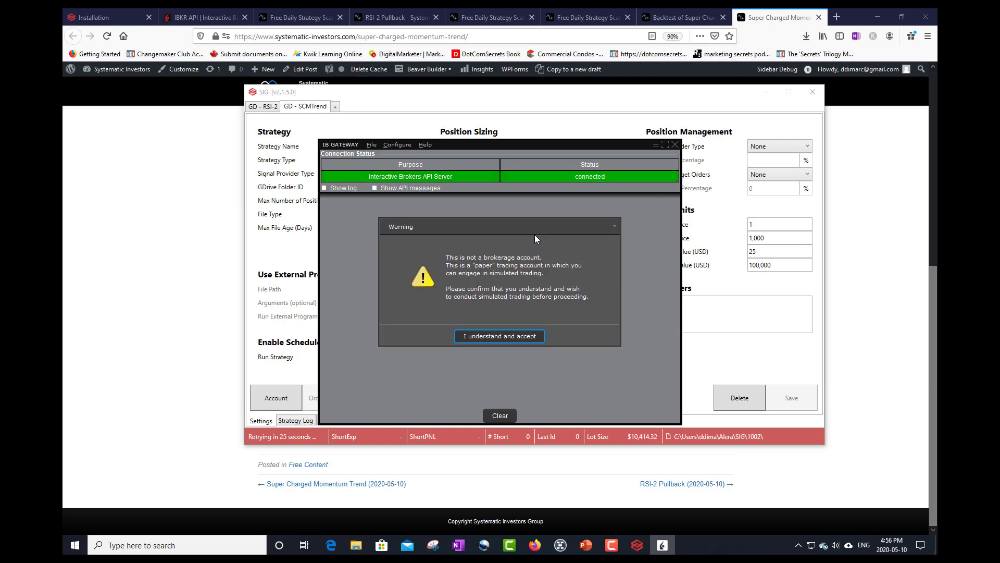
{"action": "left_click", "coordinate": [484, 337]}
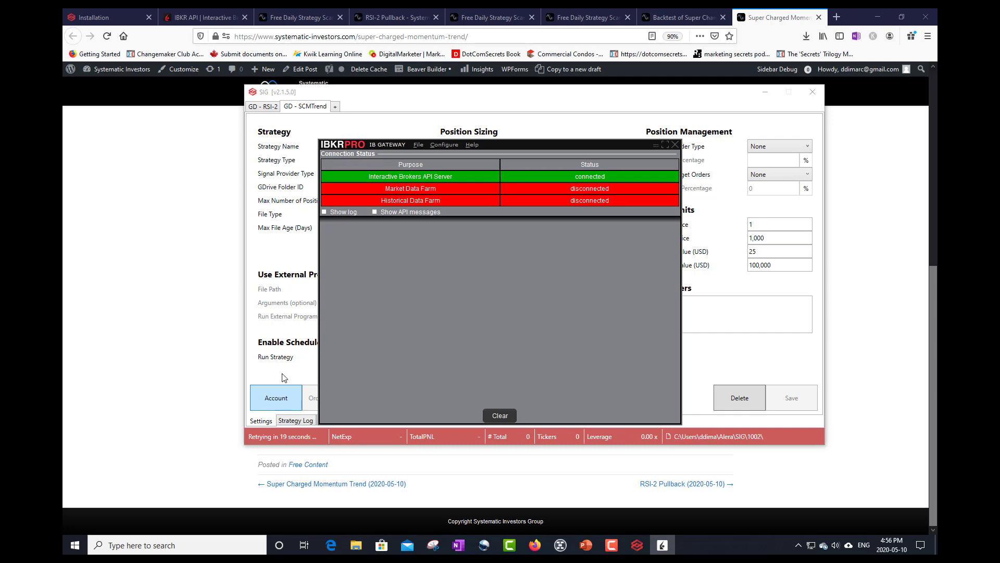
Stop and restart the SIG account from its account settings, and check its API client connection in IB Gateway
{"action": "left_click", "coordinate": [279, 391]}
{"action": "left_click", "coordinate": [274, 400]}
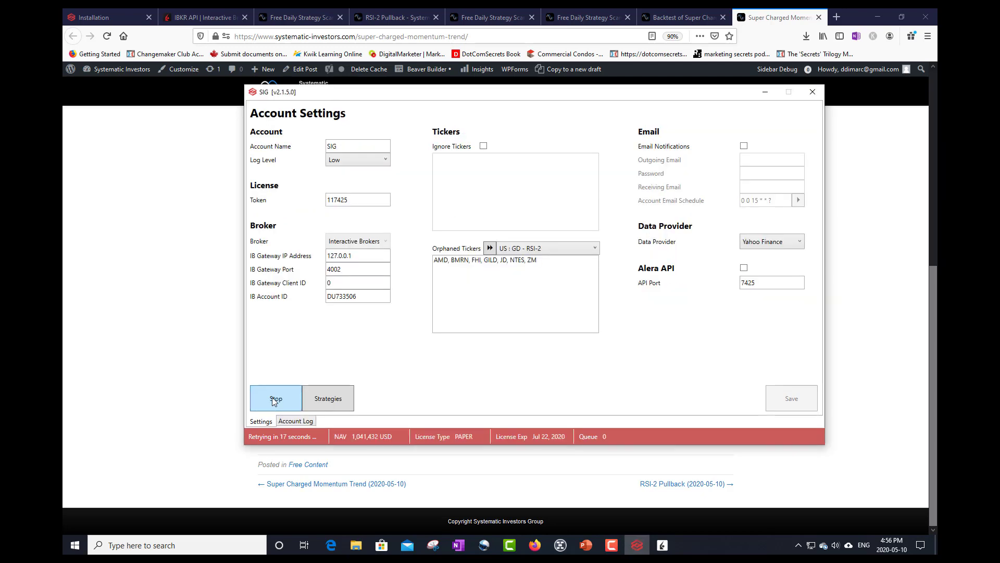
{"action": "left_click", "coordinate": [280, 396]}
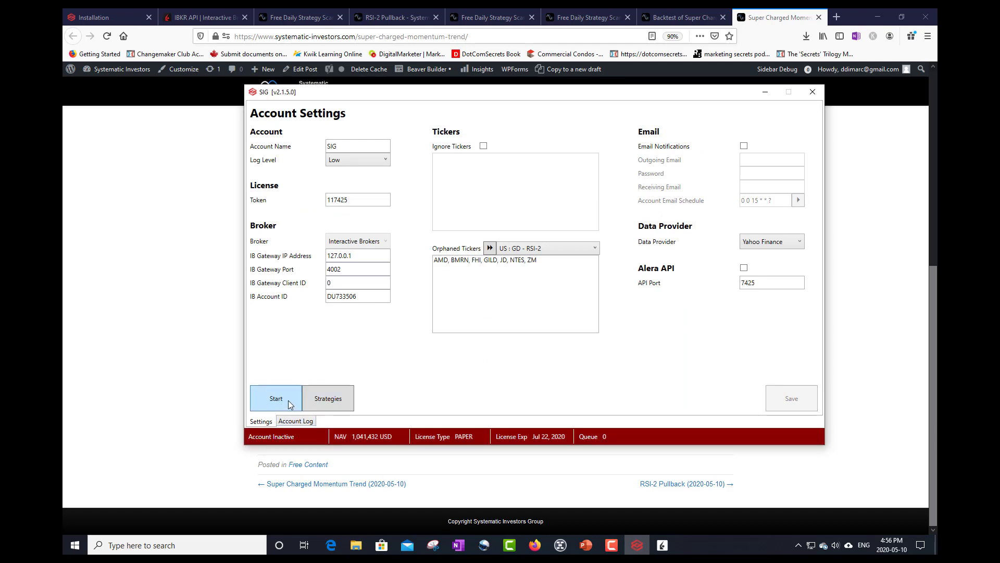
{"action": "left_click", "coordinate": [291, 400]}
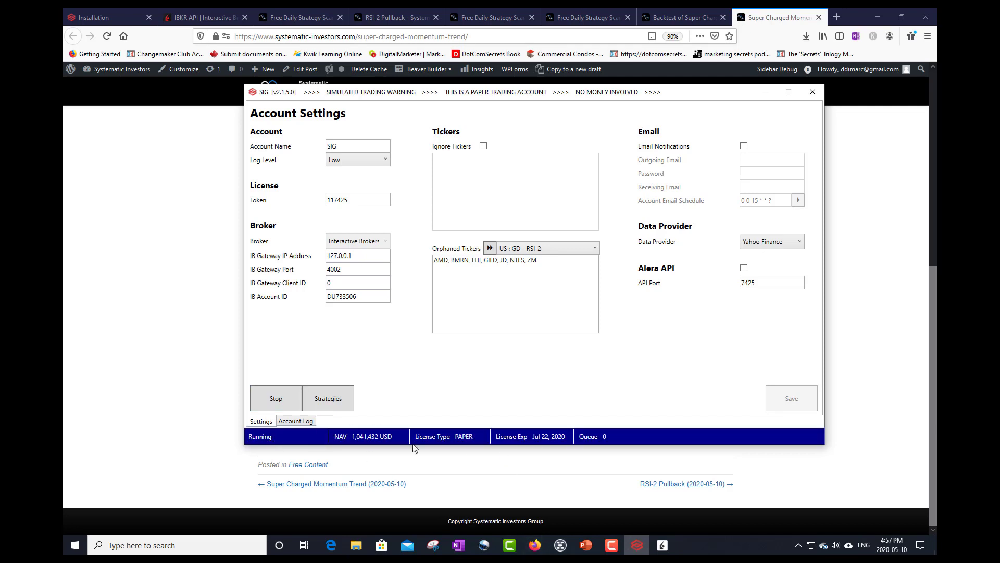
{"action": "left_click", "coordinate": [662, 545]}
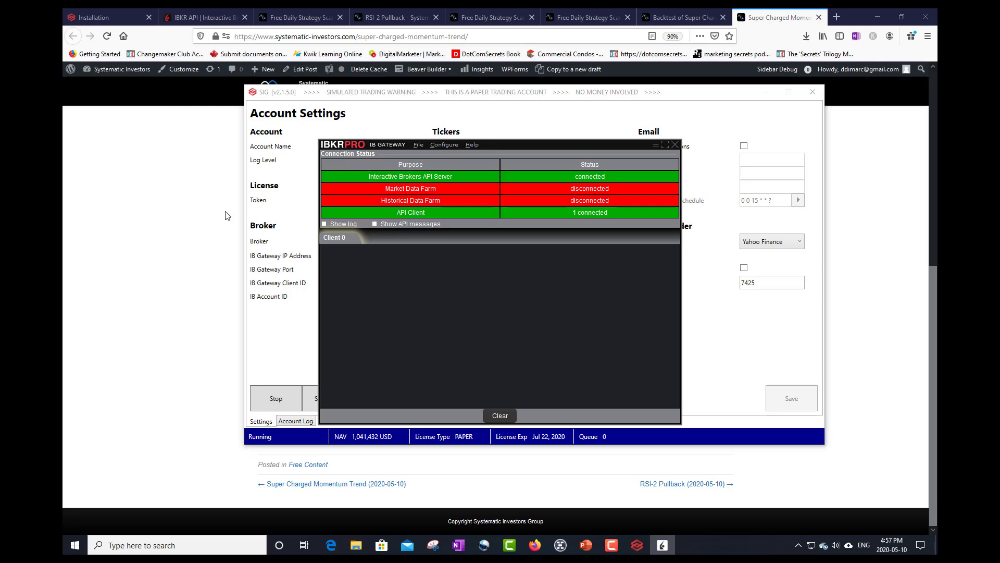
Switch to the browser and open the Systematic Investors form for requesting access to strategy scan signals for APM
{"action": "left_click", "coordinate": [191, 196]}
{"action": "scroll", "coordinate": [567, 132], "scroll_direction": "up", "scroll_amount": 7}
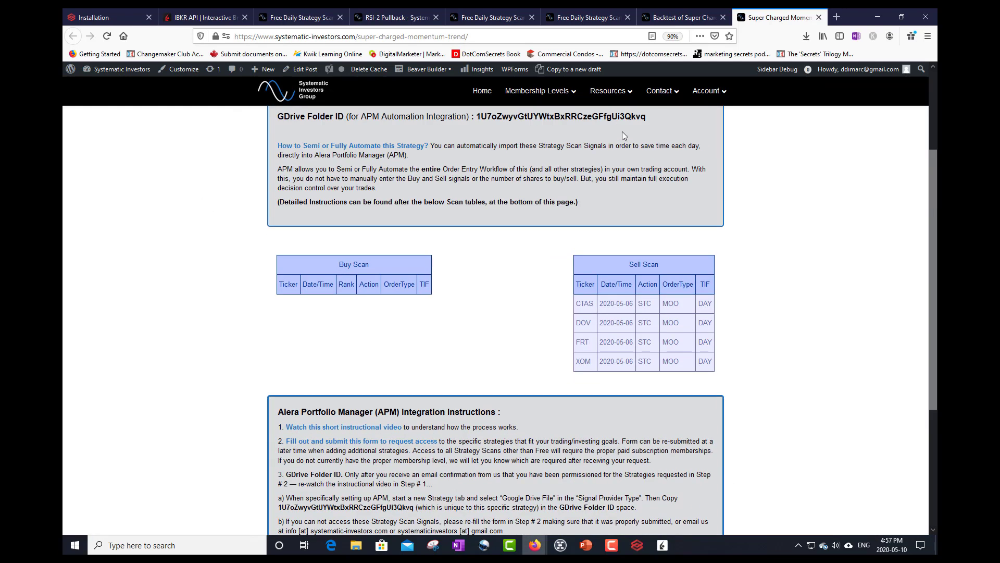
{"action": "mouse_move", "coordinate": [646, 108]}
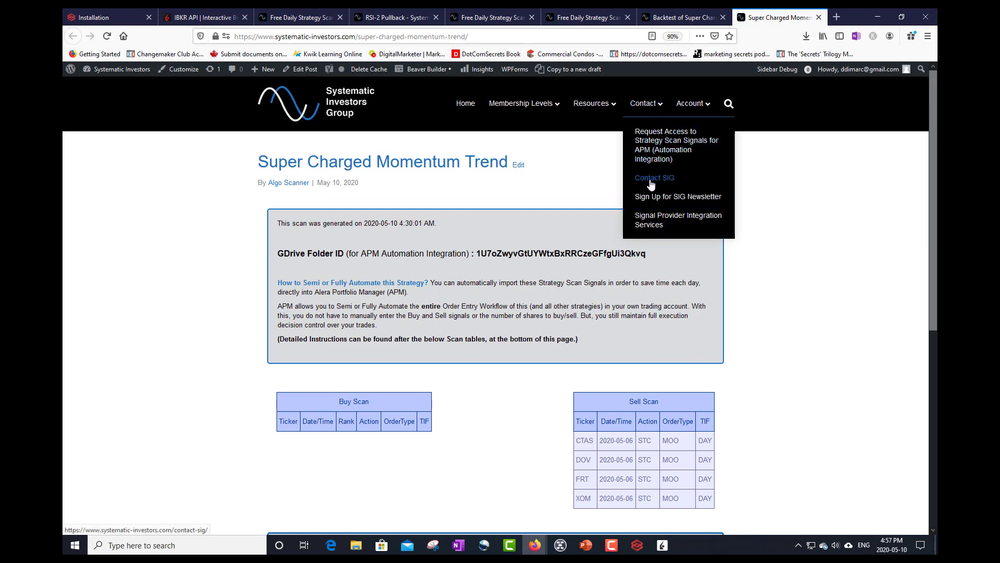
{"action": "left_click", "coordinate": [658, 149]}
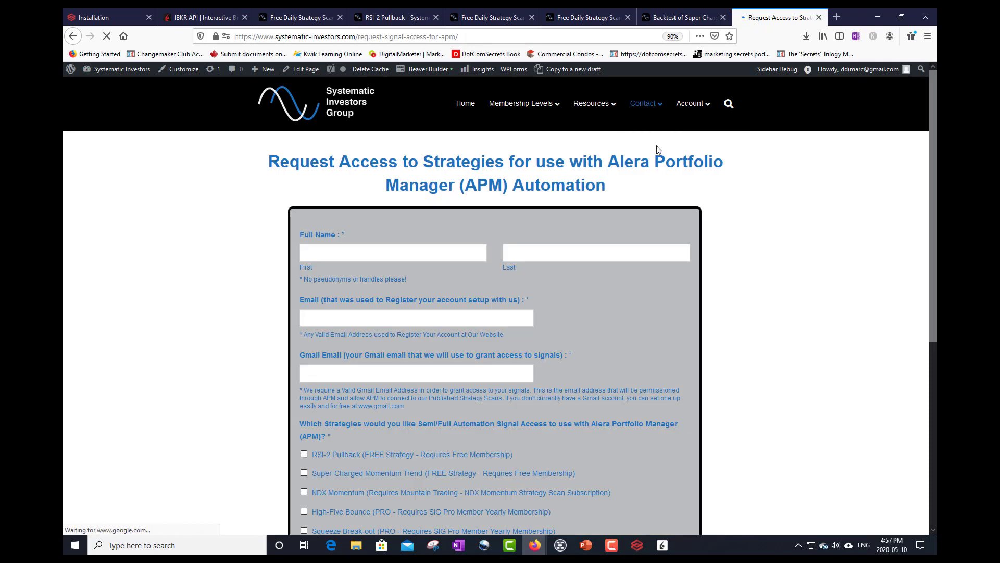
Try out the form's strategy choices, selecting and clearing RSI-2 Pullback, Super-Charged Momentum Trend, NDX Momentum, High-Five Bounce and Squeeze Break-out
{"action": "scroll", "coordinate": [526, 250], "scroll_direction": "down", "scroll_amount": 3}
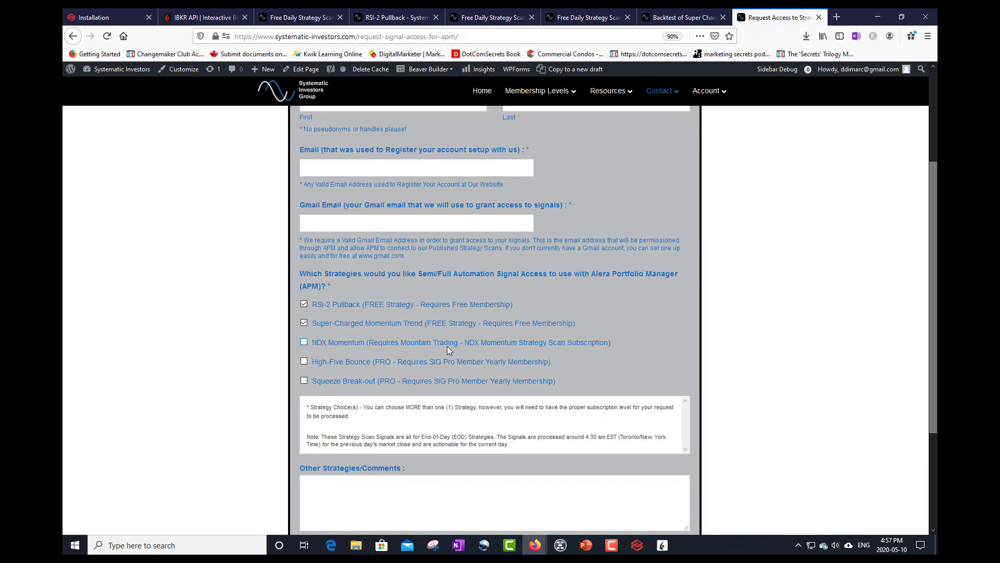
{"action": "left_click", "coordinate": [312, 324]}
{"action": "left_click", "coordinate": [304, 304]}
{"action": "left_click", "coordinate": [304, 342]}
{"action": "left_click", "coordinate": [304, 343]}
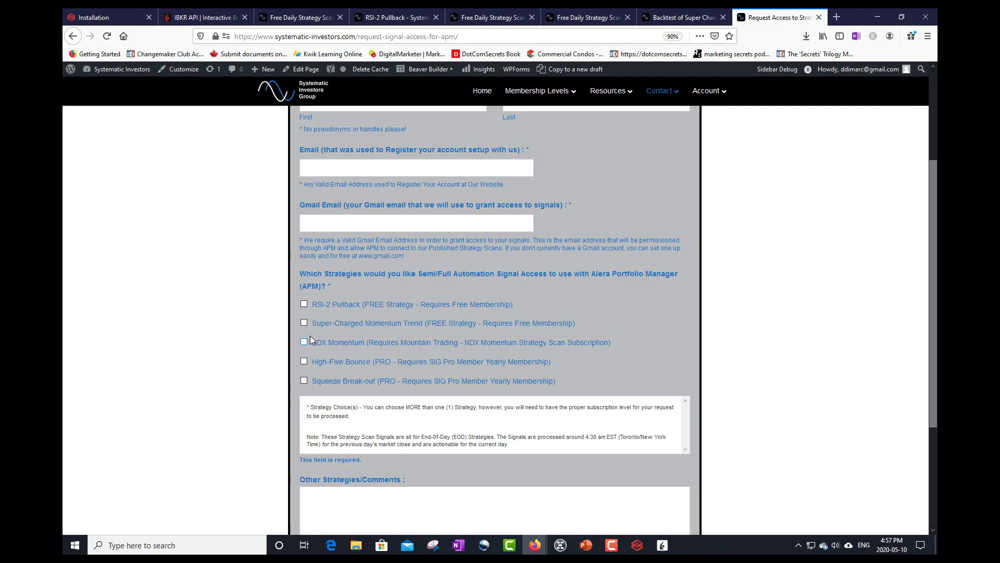
{"action": "left_click", "coordinate": [305, 362]}
{"action": "left_click", "coordinate": [304, 380]}
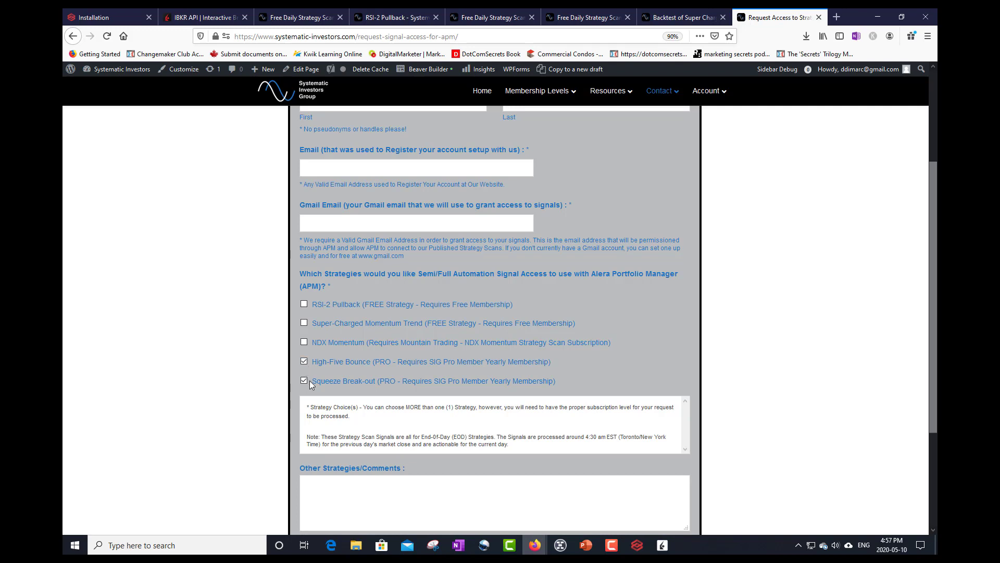
{"action": "left_click", "coordinate": [304, 361]}
{"action": "left_click", "coordinate": [304, 381]}
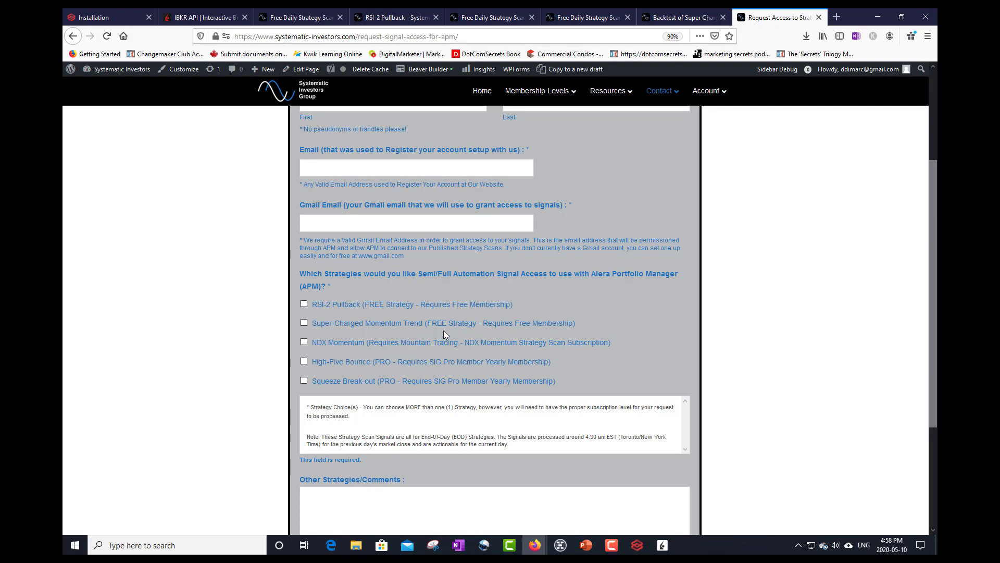
Show the account options of the Systematic Investors website
{"action": "scroll", "coordinate": [442, 330], "scroll_direction": "up", "scroll_amount": 3}
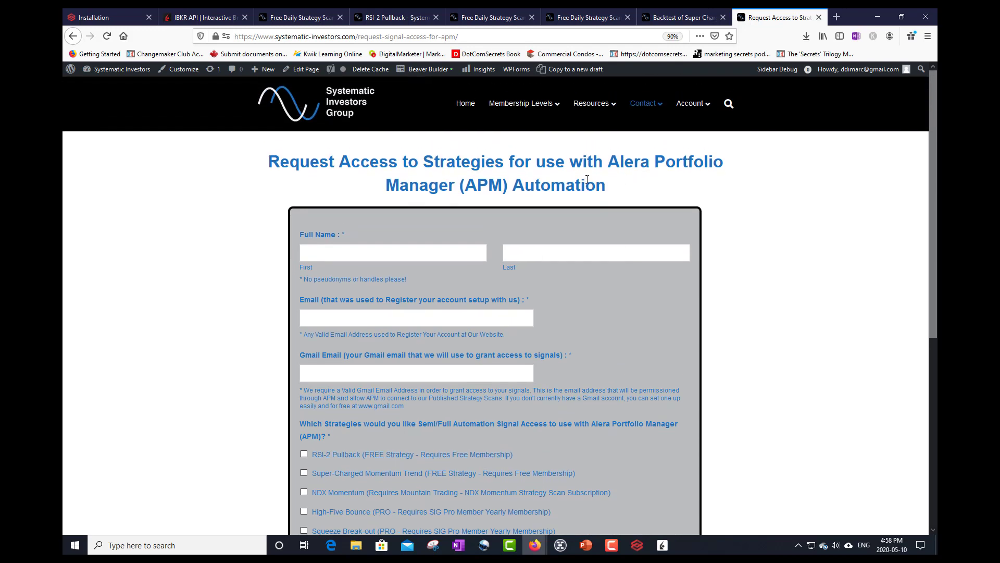
{"action": "mouse_move", "coordinate": [693, 102]}
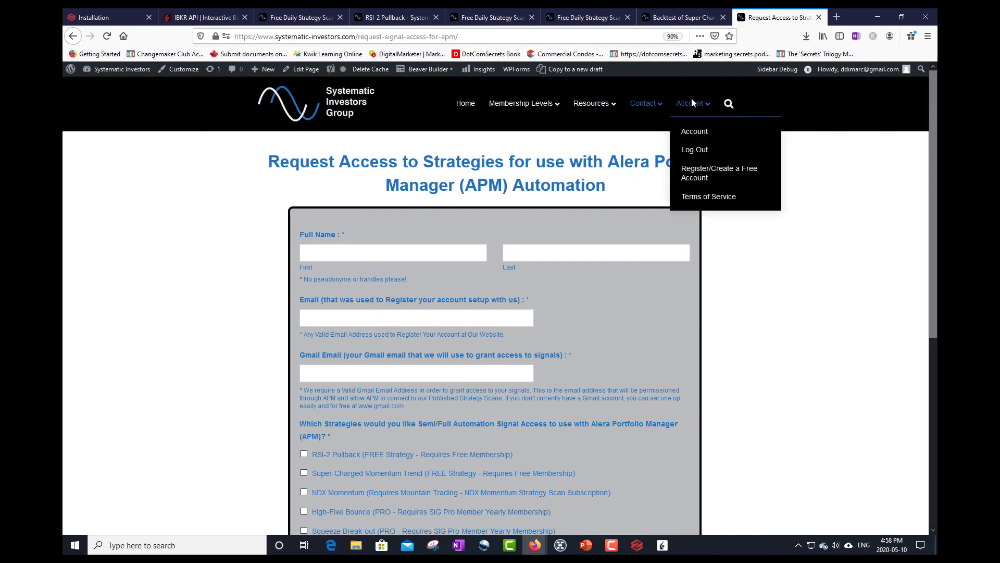